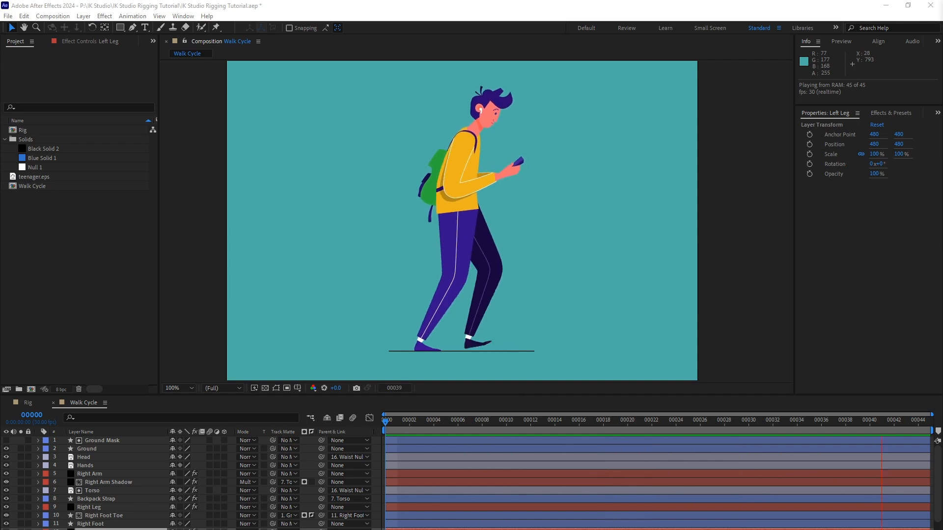
Open the Rig composition and examine its Ground, Head, Hands, Torso, Right Foot and Left Foot layers one by one.
left_click(34, 405)
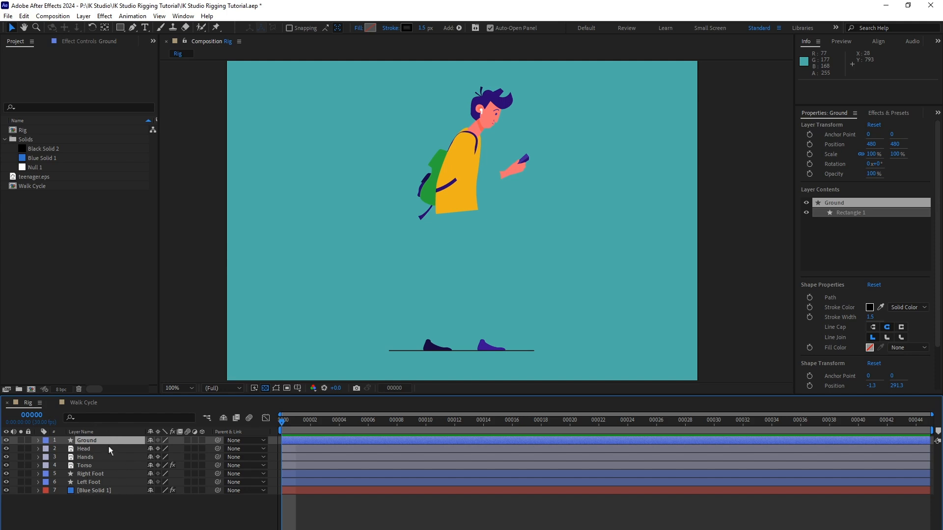
left_click(97, 440)
left_click(277, 388)
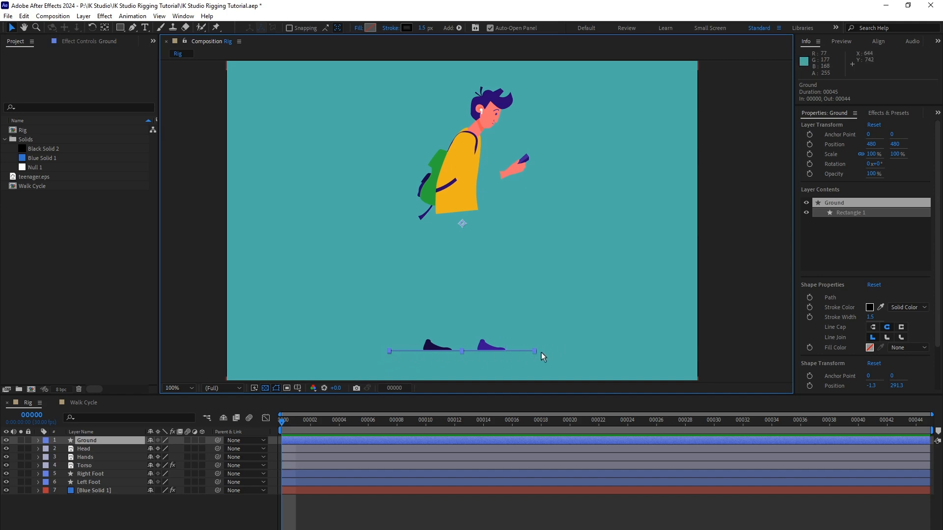
left_click(98, 449)
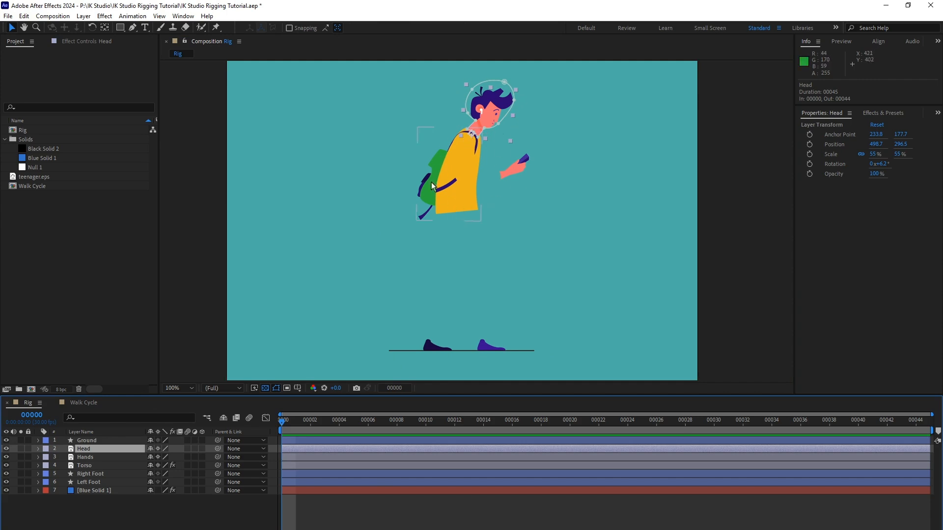
left_click(100, 456)
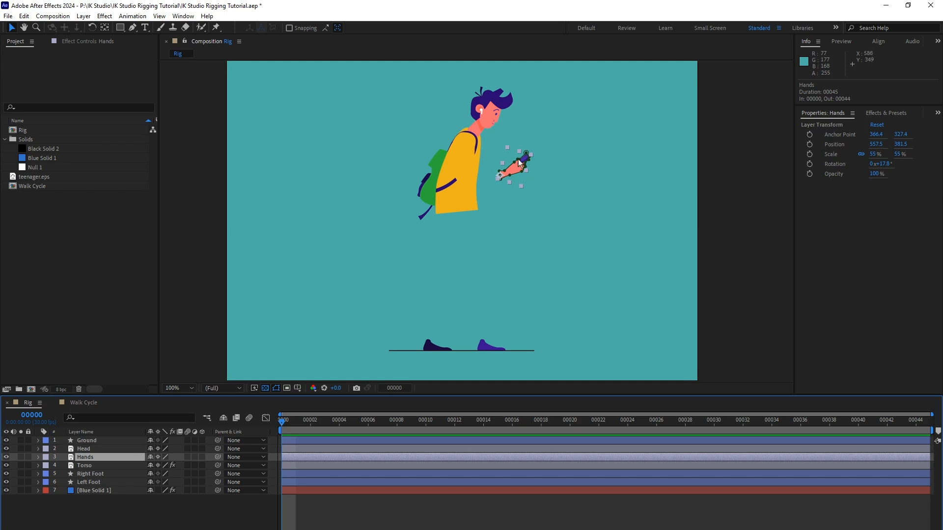
left_click(104, 465)
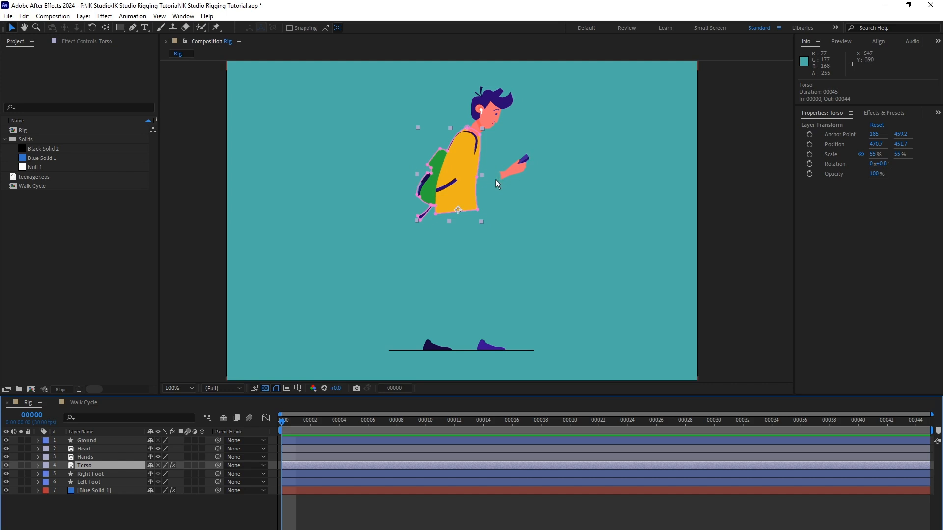
left_click(109, 474)
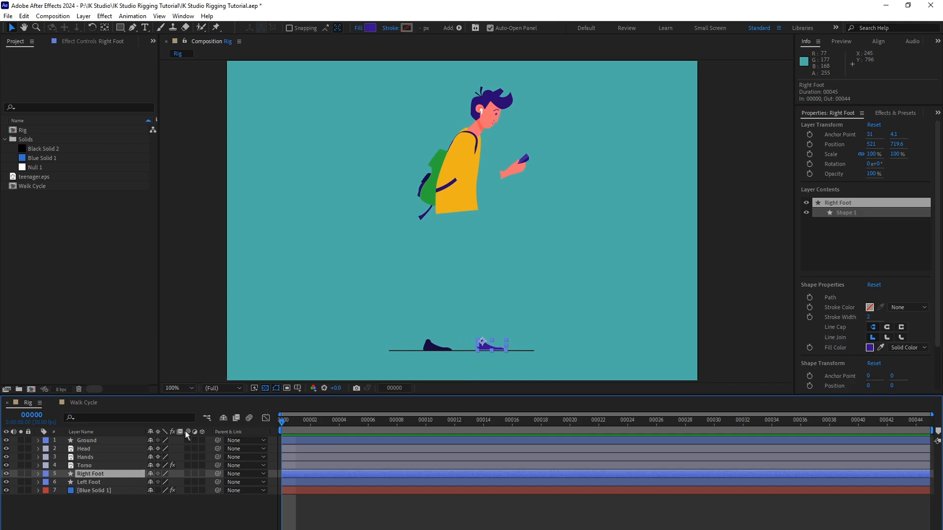
left_click(98, 482)
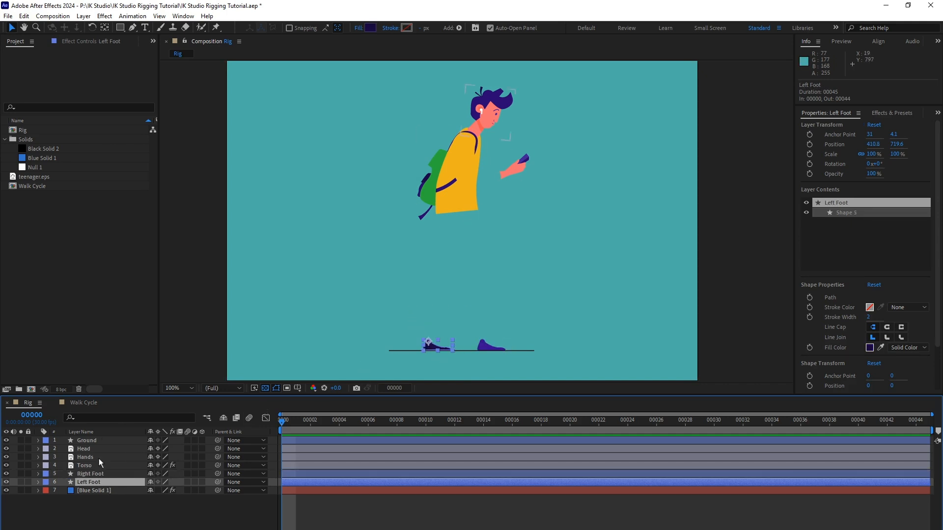
Hide the Blue Solid 1 background layer and show it again.
left_click(98, 491)
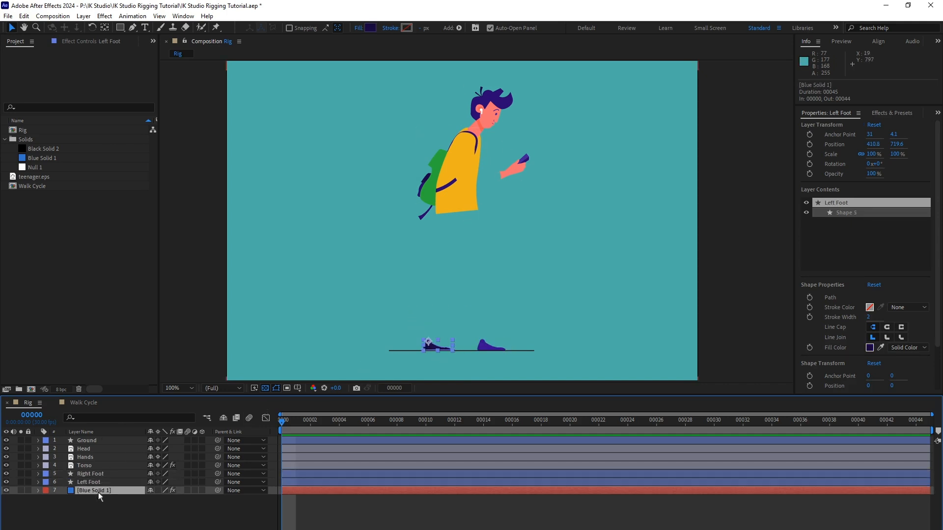
left_click(6, 491)
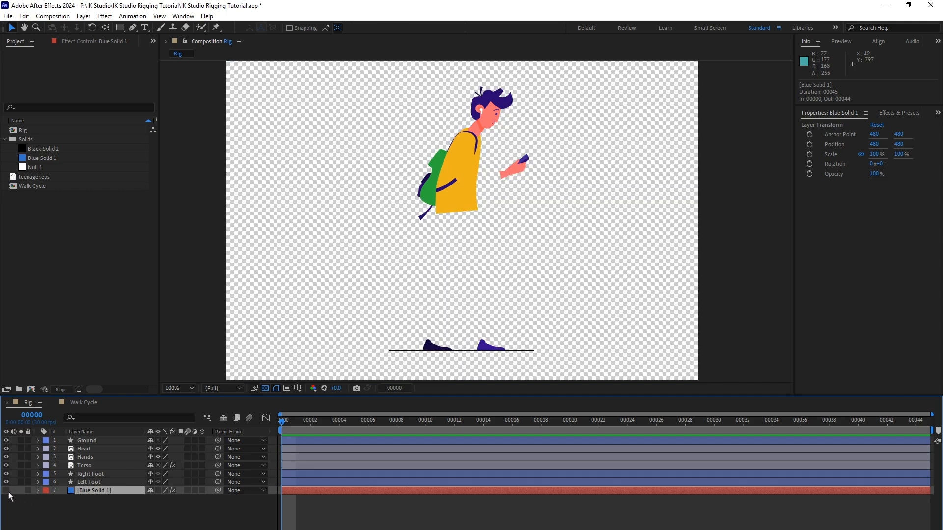
left_click(7, 491)
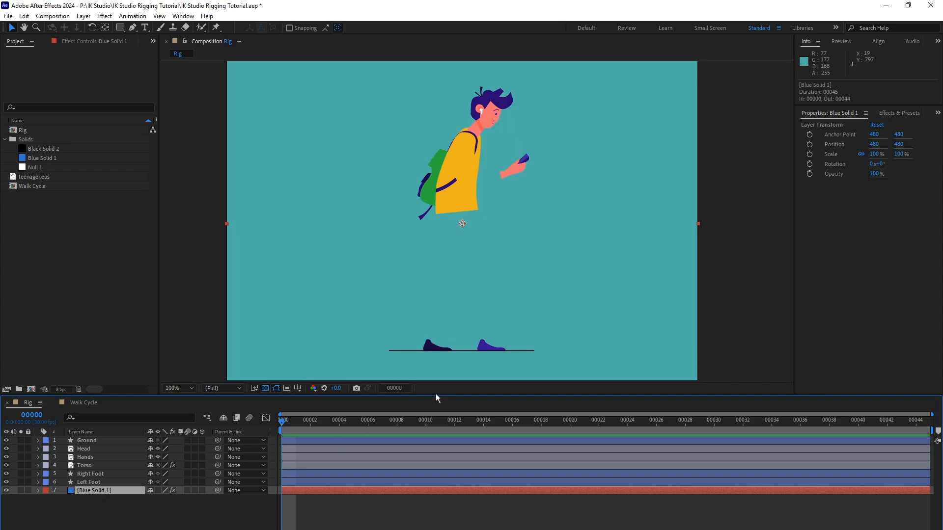
Create a null object and set its anchor point to 50, 50.
left_click(83, 16)
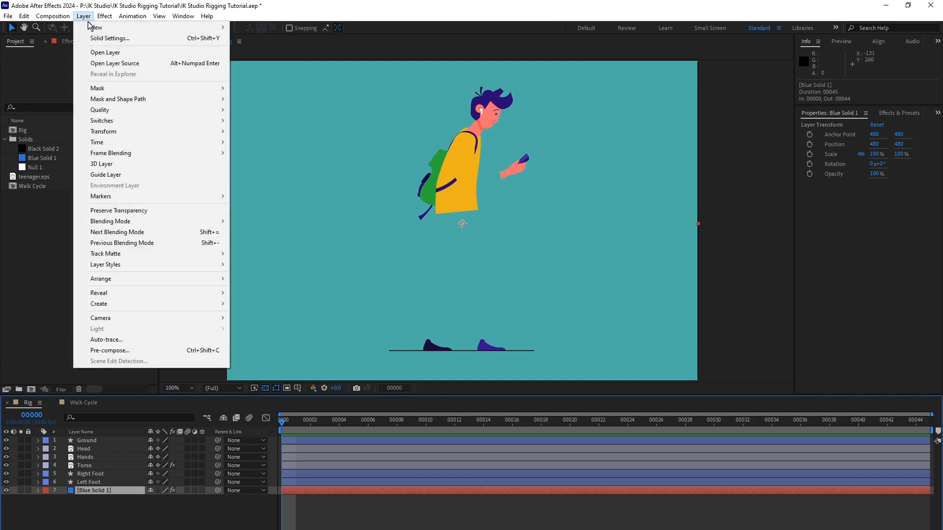
mouse_move(112, 29)
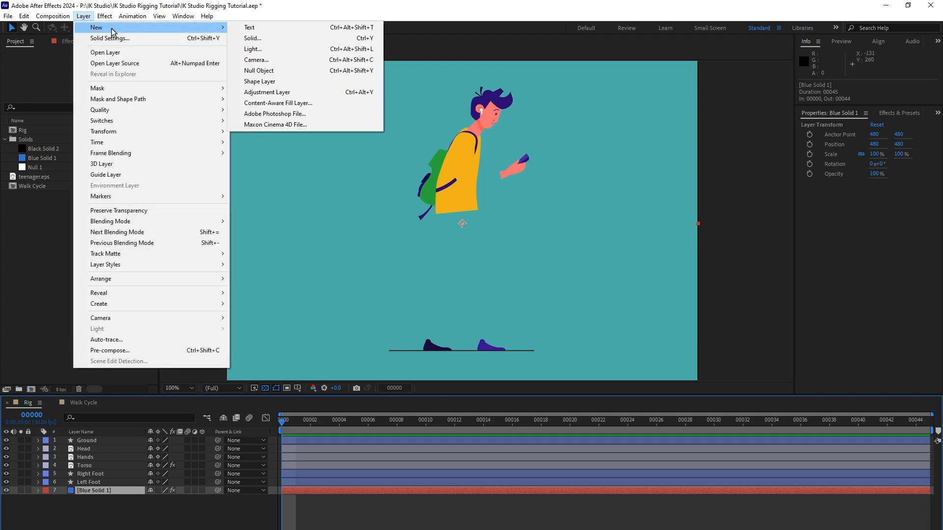
left_click(284, 75)
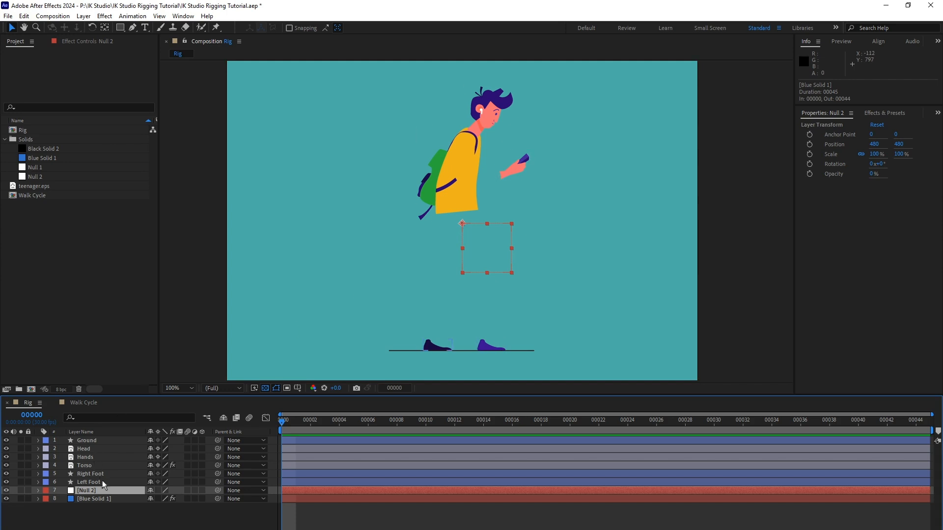
key("a")
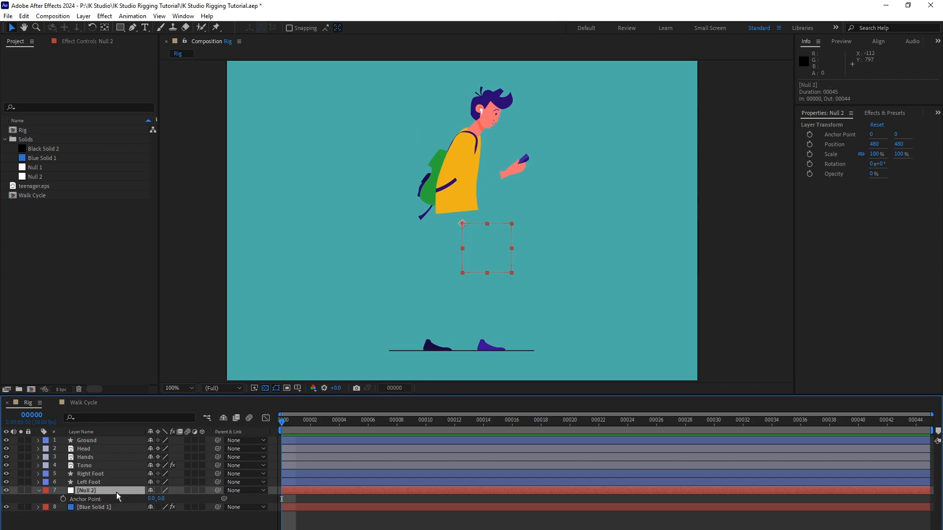
left_click(152, 498)
type("50")
key("Tab")
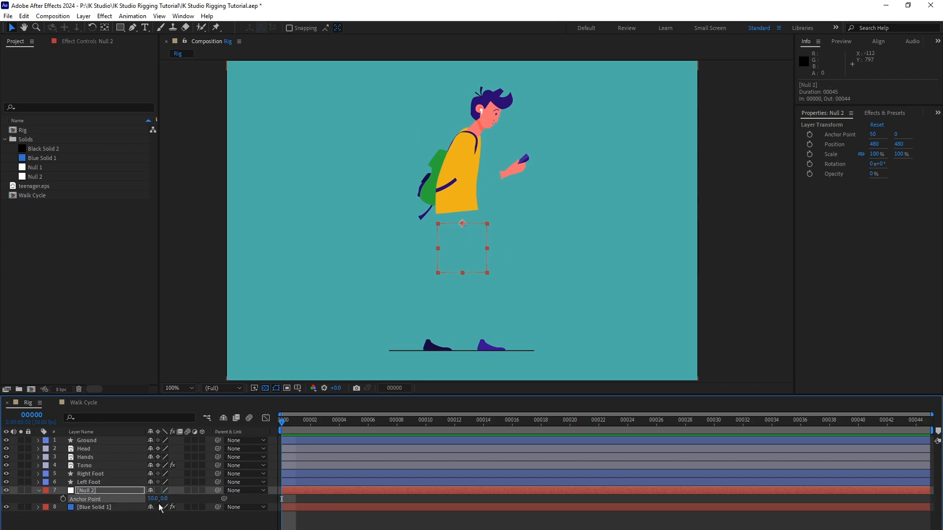
type("50")
key("Return")
Scale the new null object to 50%.
left_click(114, 491)
key("s")
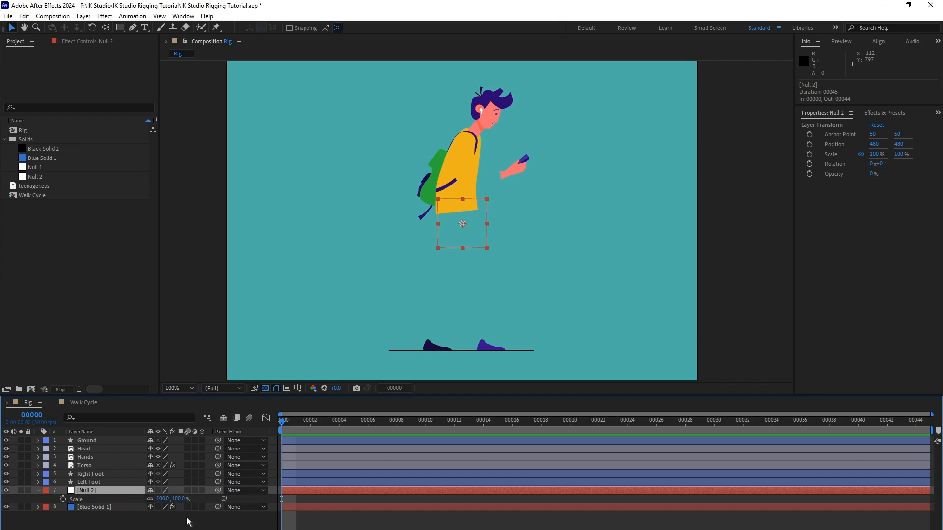
left_click(164, 499)
type("50")
key("Return")
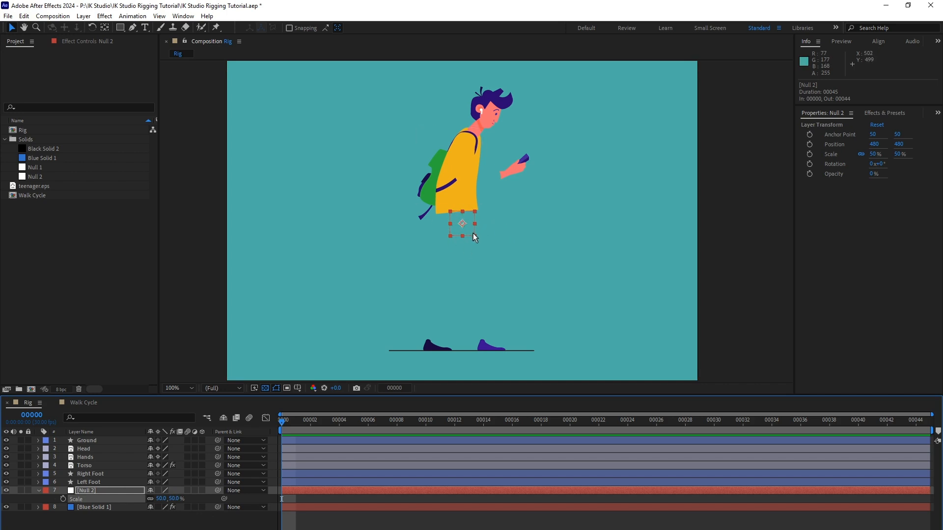
Rename the null as Waist Null and place it first in the layer stack.
left_click(98, 493)
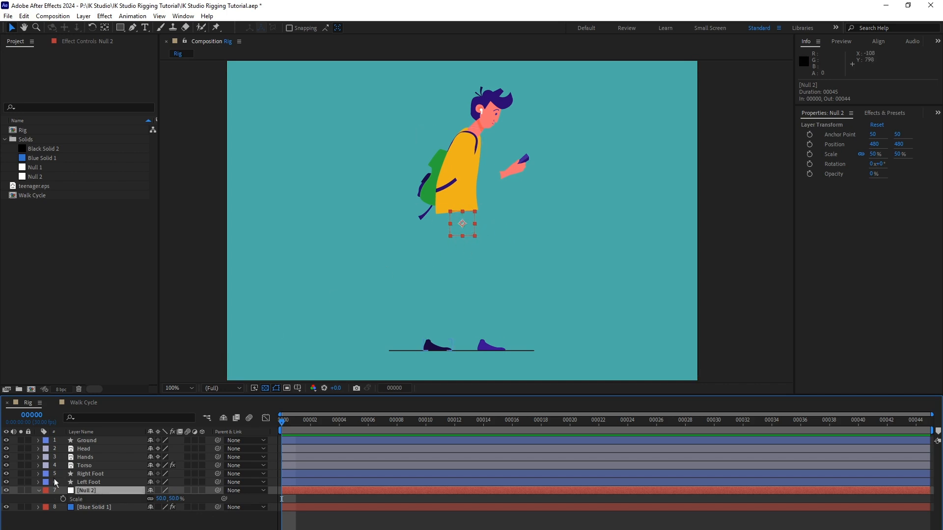
key("Return")
type("W")
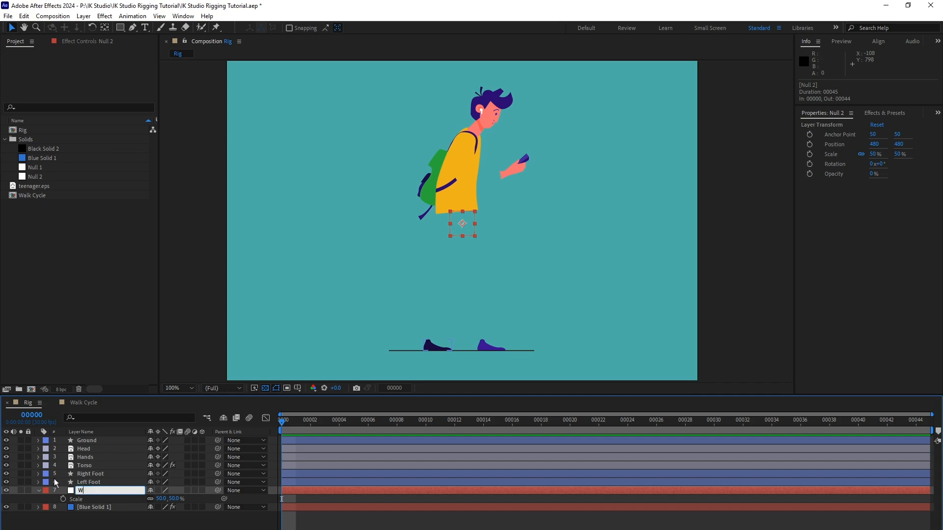
type("aist Null")
key("Return")
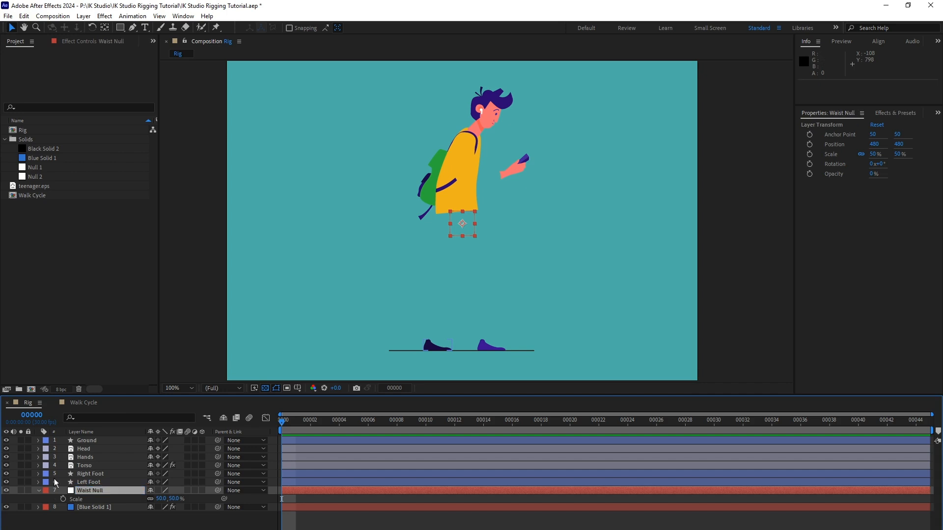
left_click_drag(106, 491, 110, 438)
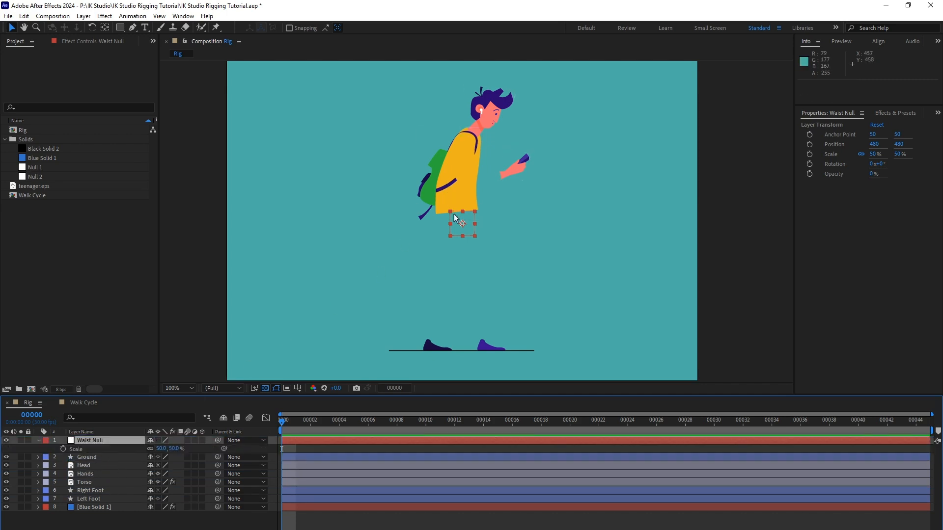
Position Waist Null at the base of the torso, at about 469, 456, and parent the Torso layer to it.
left_click_drag(469, 229, 463, 218)
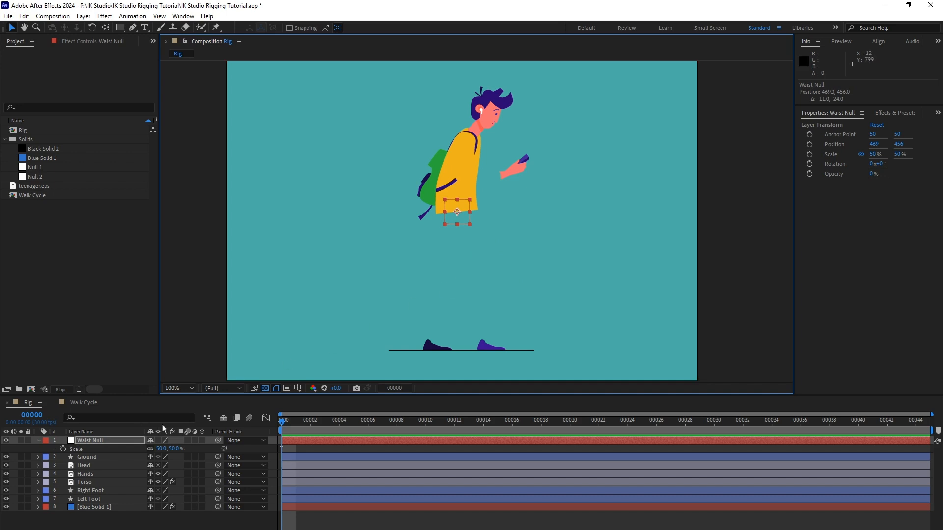
left_click(133, 482)
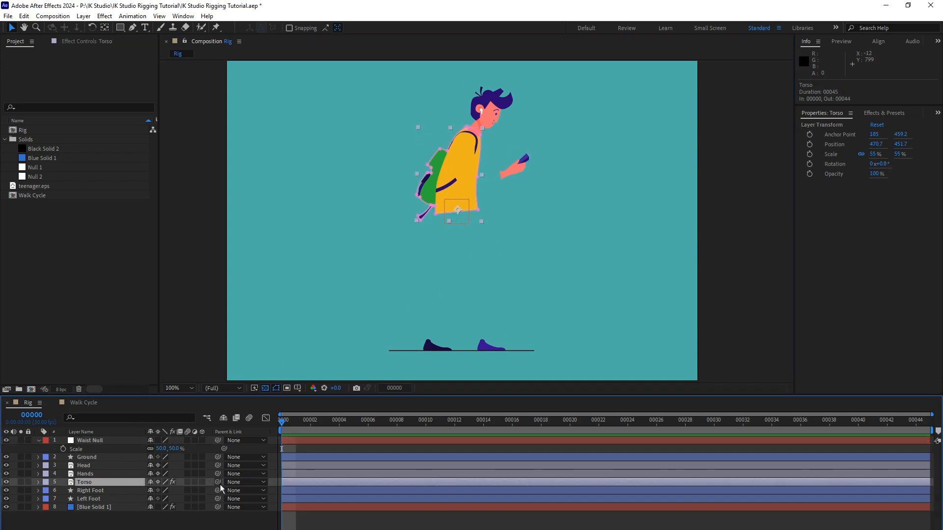
left_click_drag(217, 482, 118, 443)
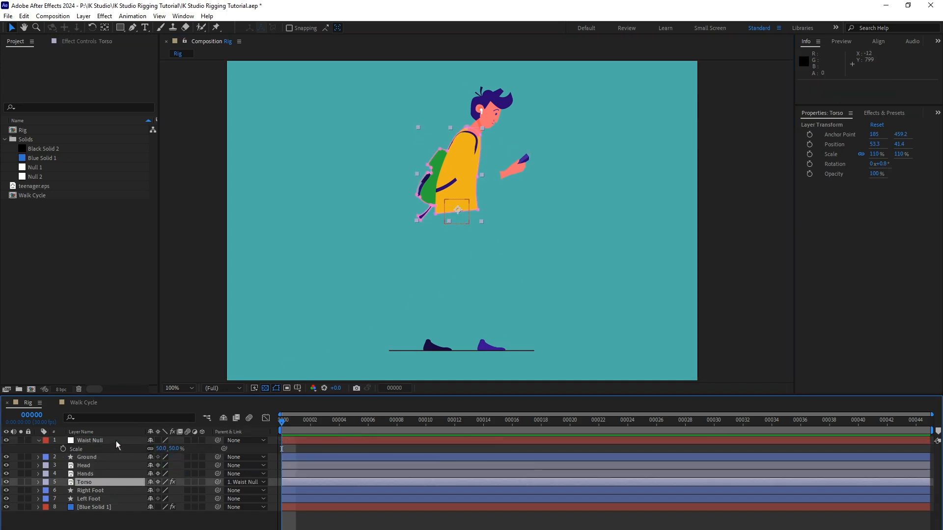
Test the Torso's parenting by moving Waist Null, and undo the move.
left_click(117, 442)
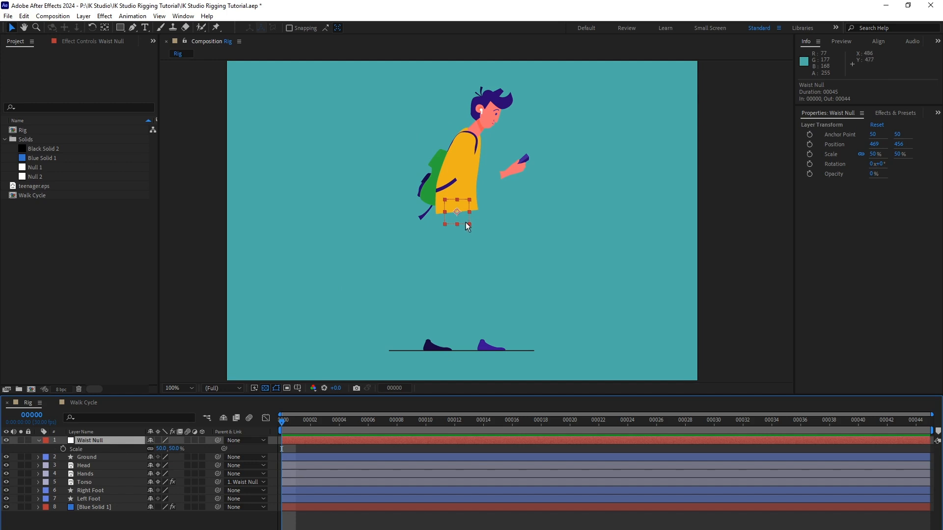
left_click_drag(463, 208, 449, 226)
key("ctrl+z")
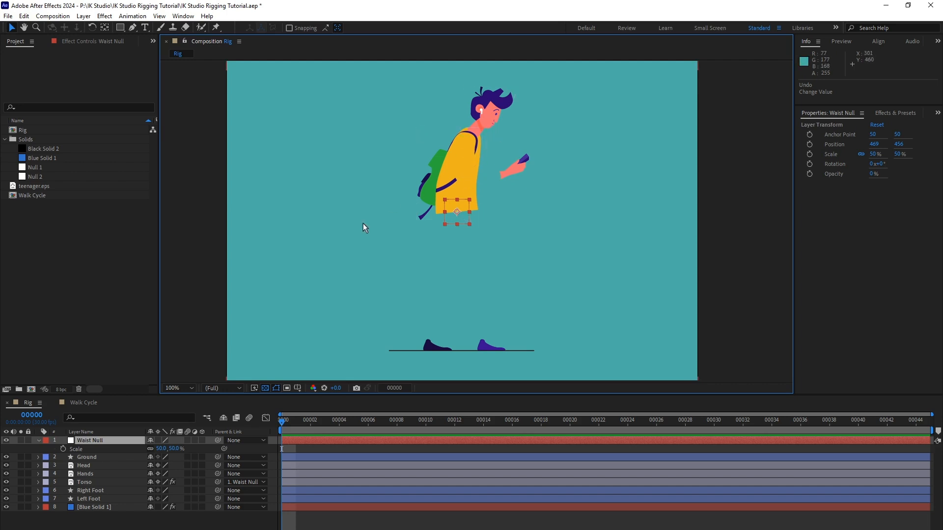
Parent the Head layer to the Torso layer.
left_click(109, 466)
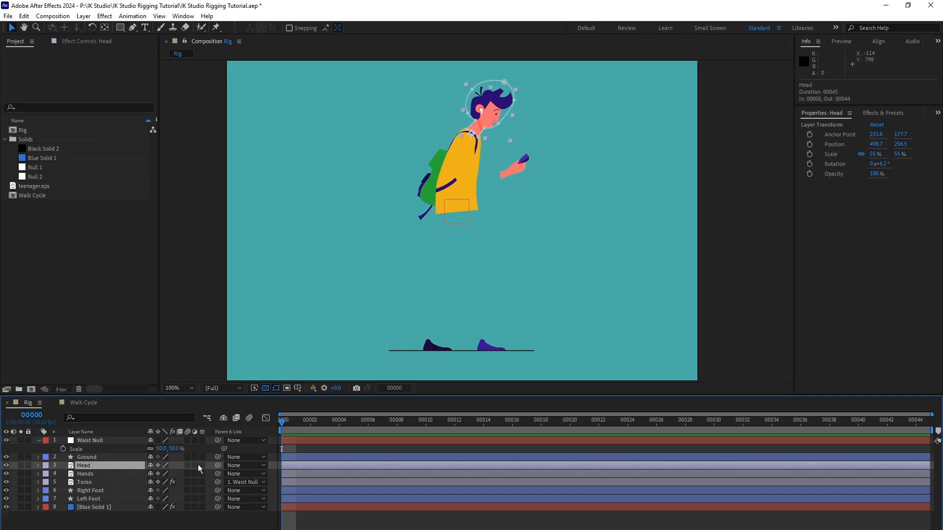
left_click_drag(218, 466, 107, 486)
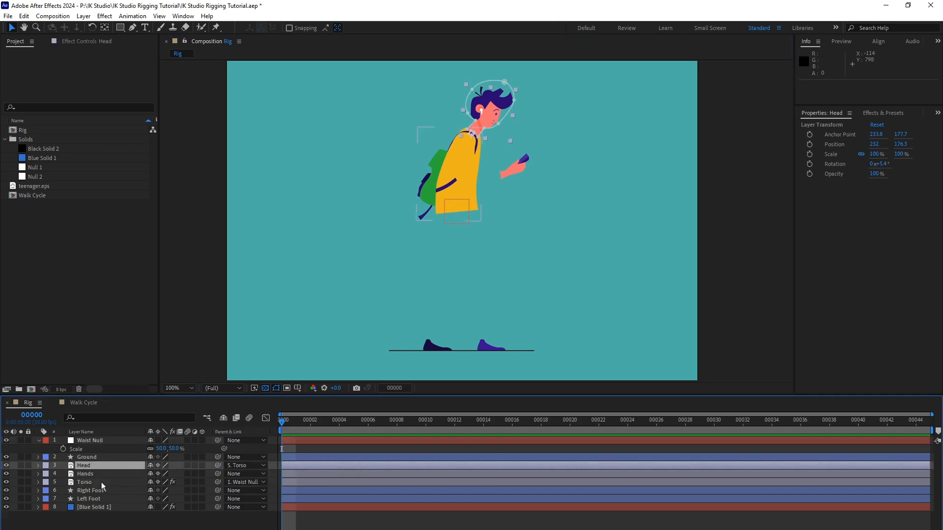
Test whether the Head follows the Torso by moving Waist Null, and undo the move.
left_click(113, 440)
left_click_drag(464, 205, 447, 230)
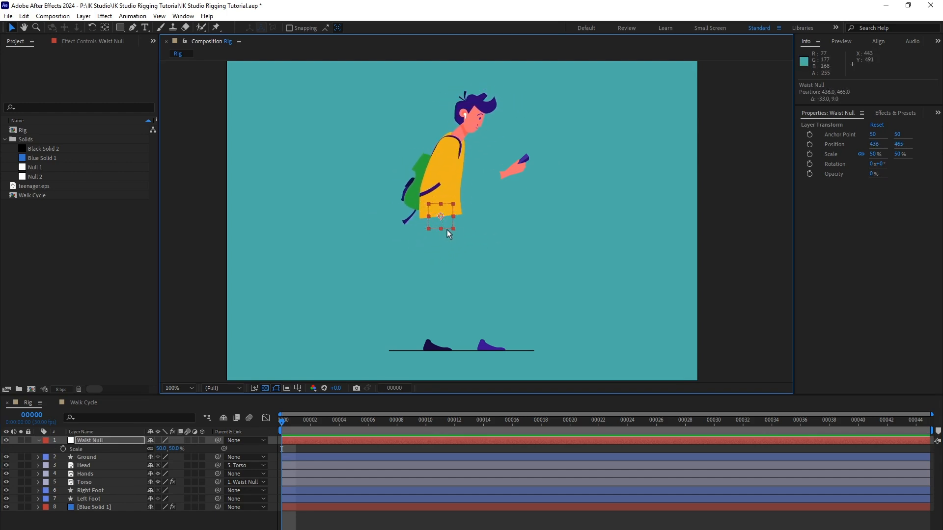
key("ctrl+z")
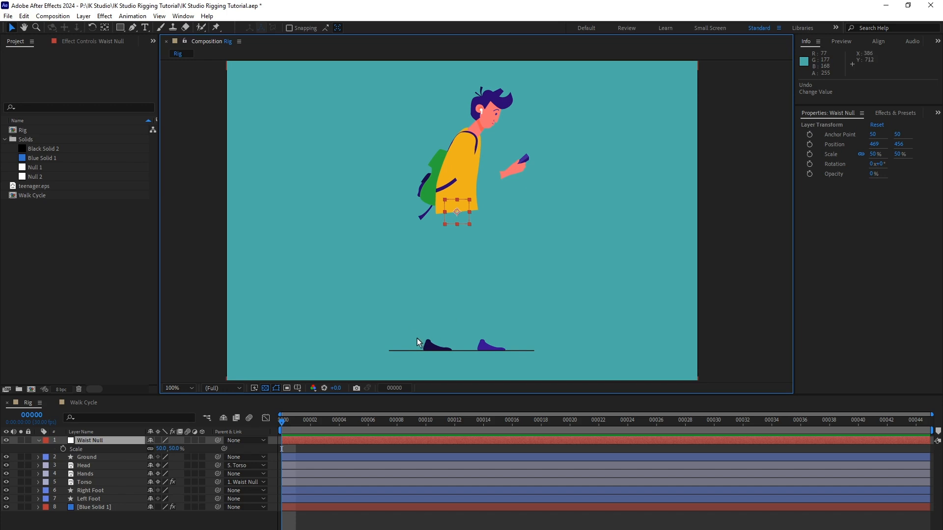
Add a new null object to the Rig composition and set its anchor point to 50, 50.
left_click(84, 17)
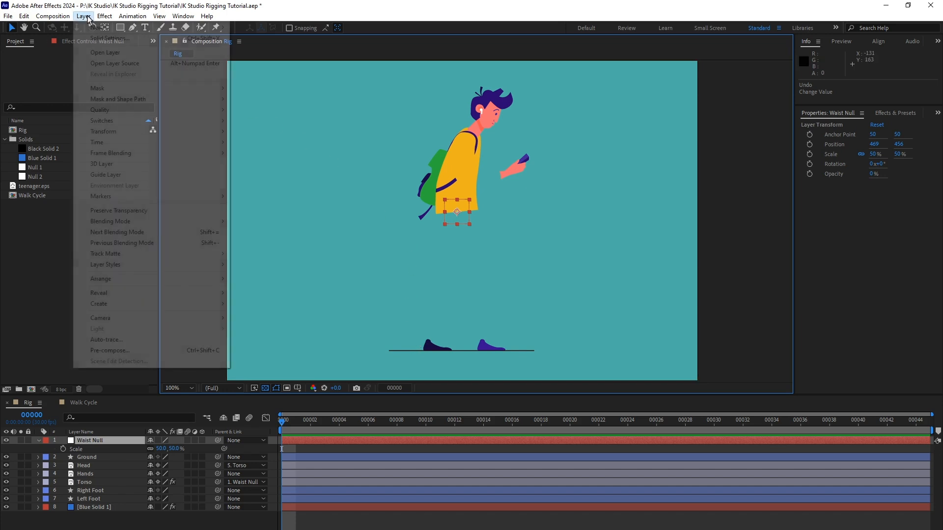
mouse_move(104, 28)
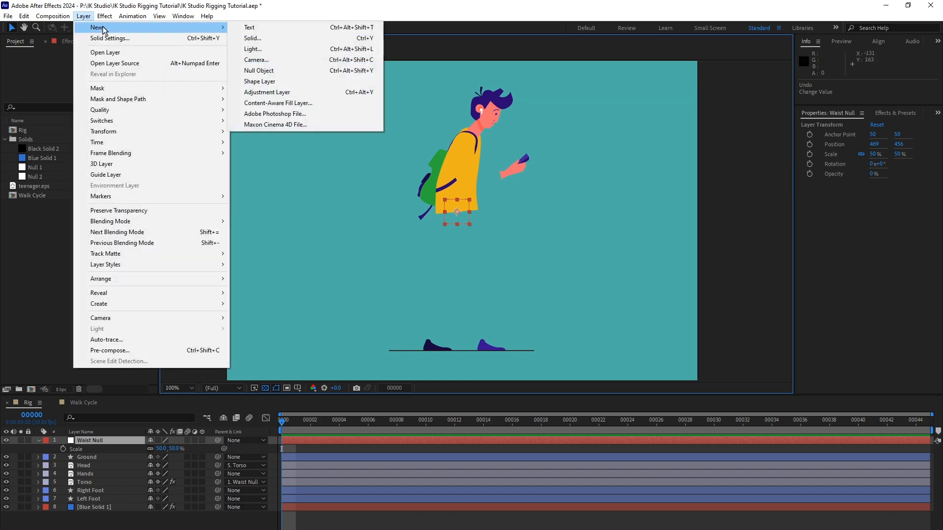
left_click(294, 70)
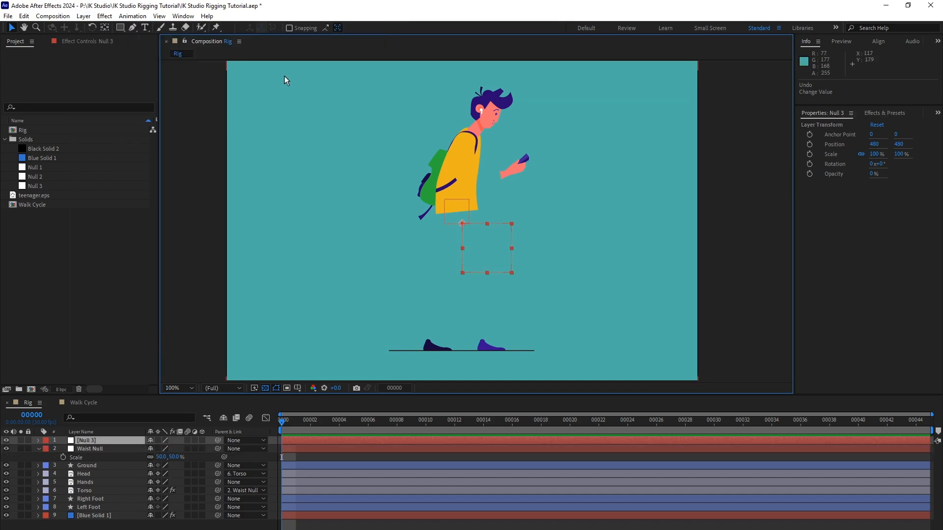
left_click(119, 440)
key("a")
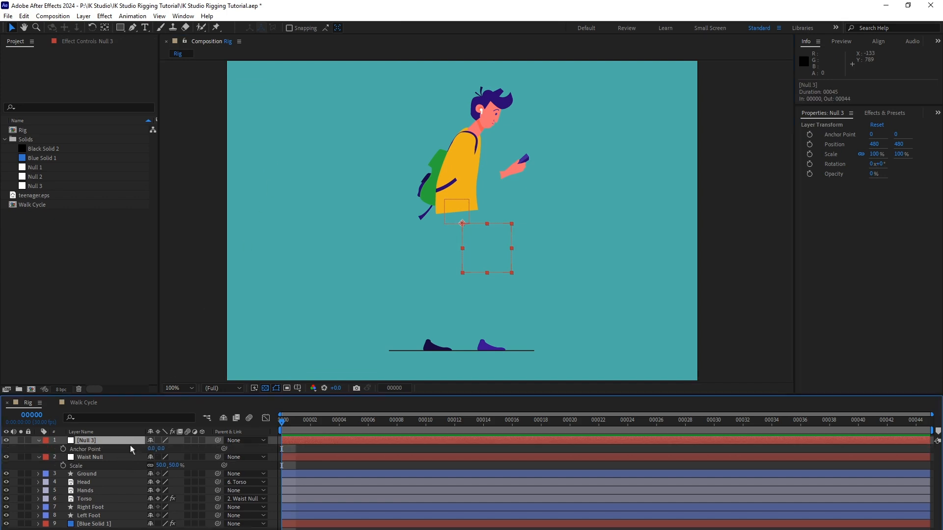
left_click_drag(152, 449, 167, 452)
left_click(167, 449)
type("50")
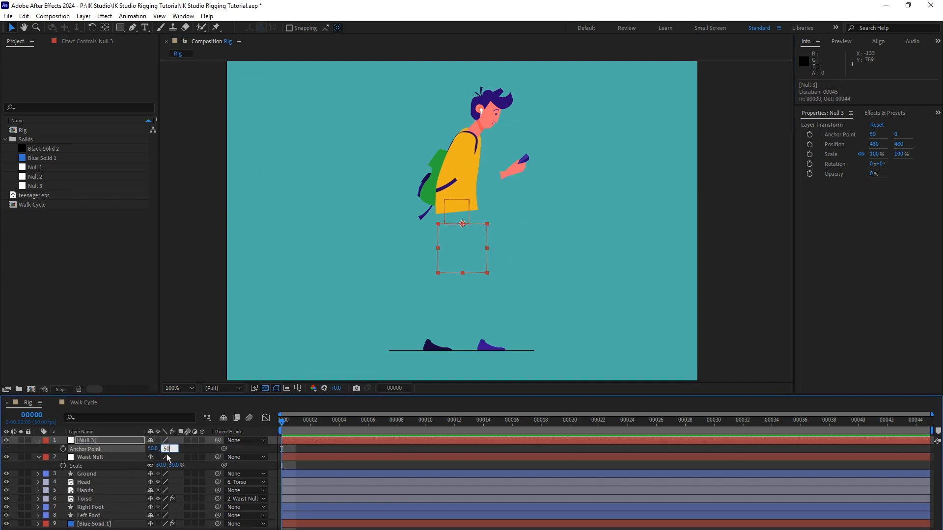
key("Return")
Set the new null's scale to 50%.
key("s")
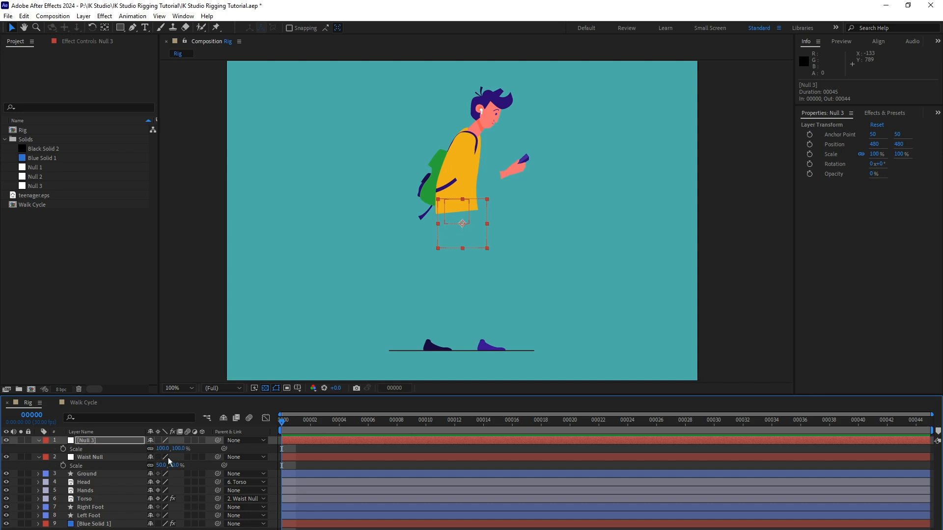
left_click(163, 449)
type("50")
key("Return")
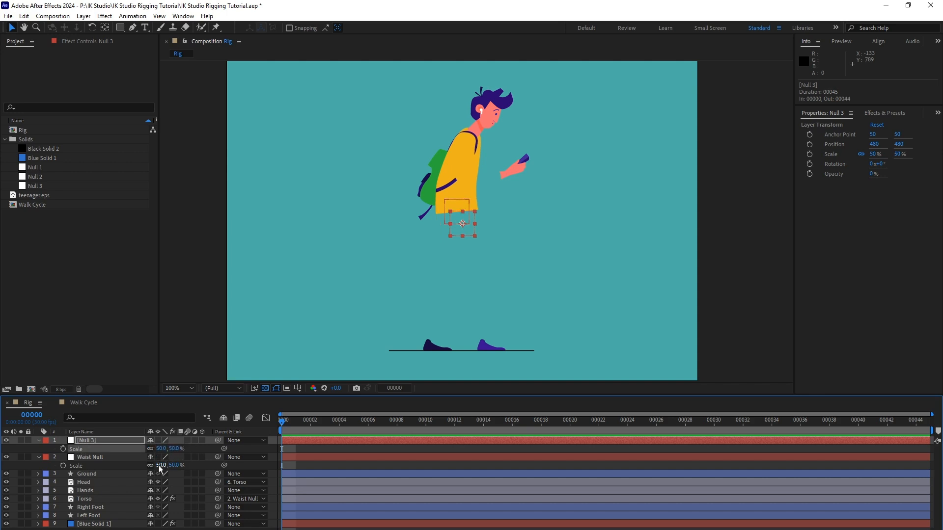
Rename the new null as Right Foot Null and place it on the front shoe's ankle, at about 519, 719.
left_click(107, 442)
key("Return")
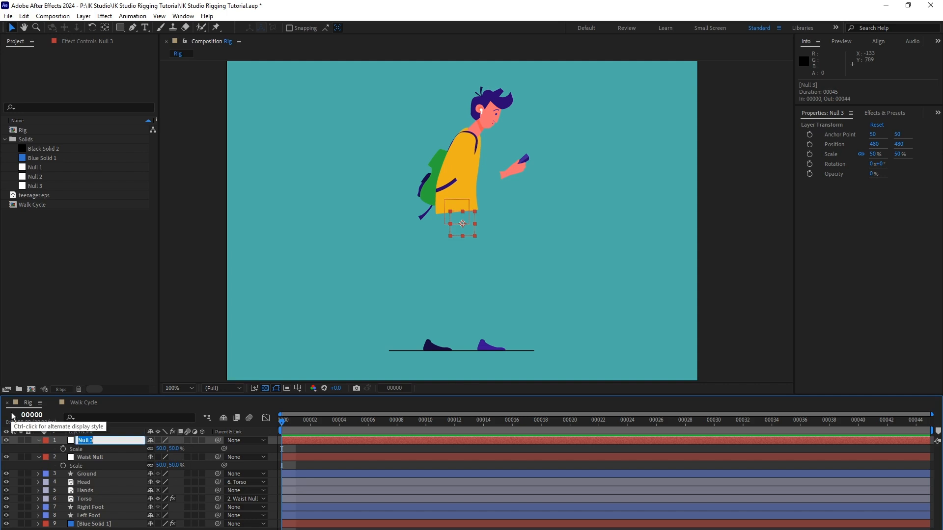
type("Right Foot Null")
key("Return")
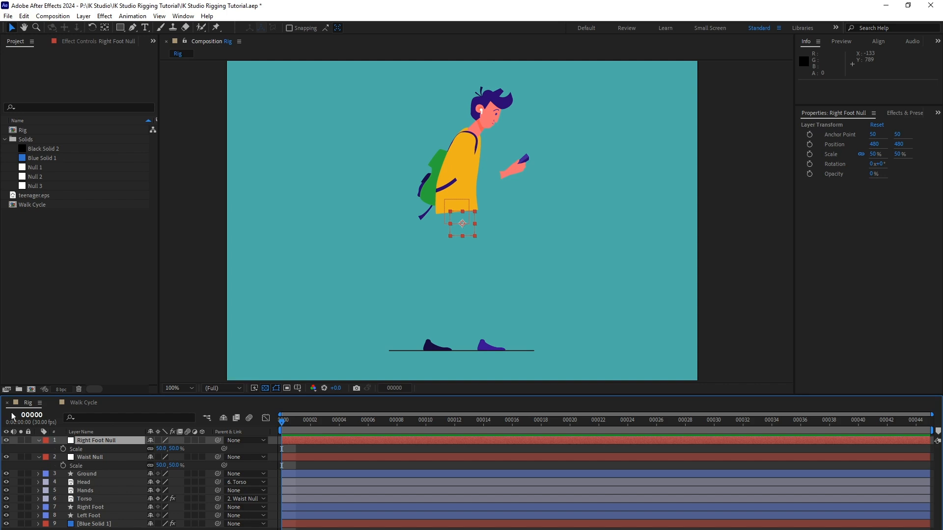
left_click_drag(468, 229, 486, 347)
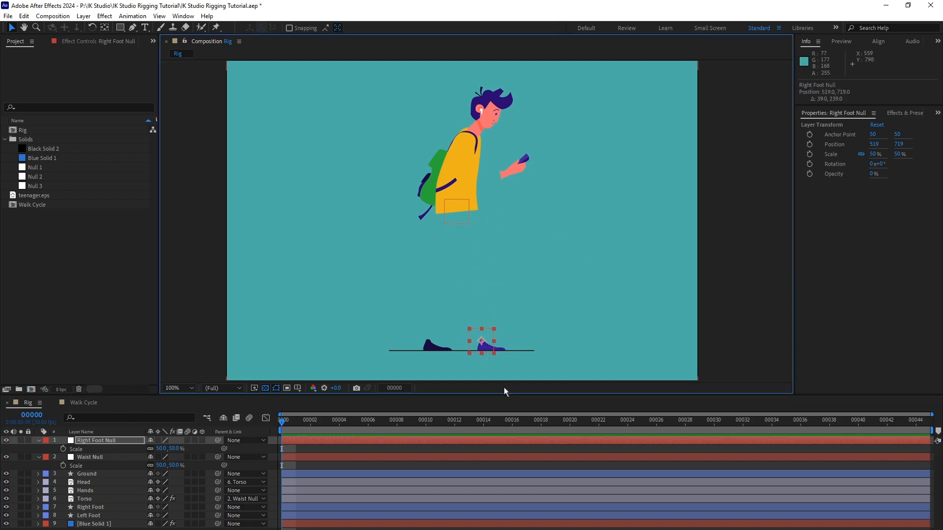
Duplicate Right Foot Null as Left Foot Null and place the copy on the rear shoe's ankle, at about 409, 719.
left_click(122, 440)
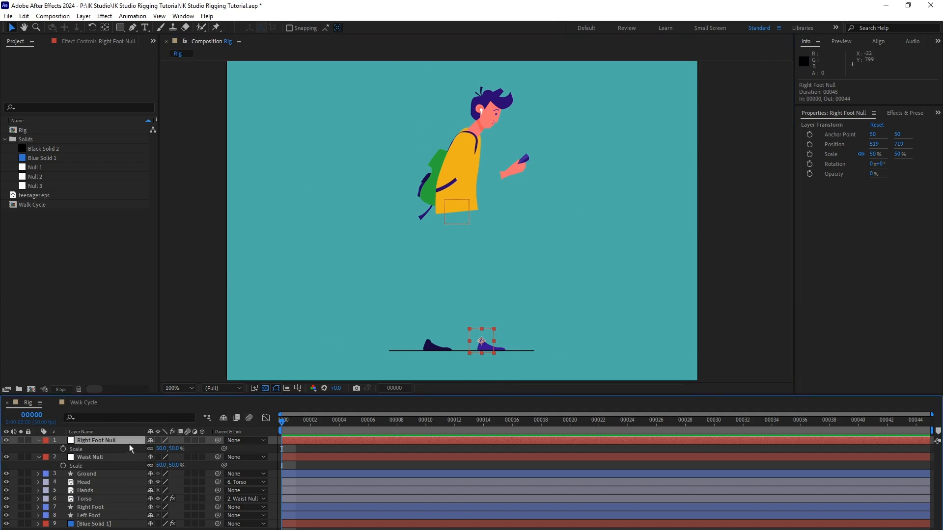
left_click(24, 16)
left_click(96, 143)
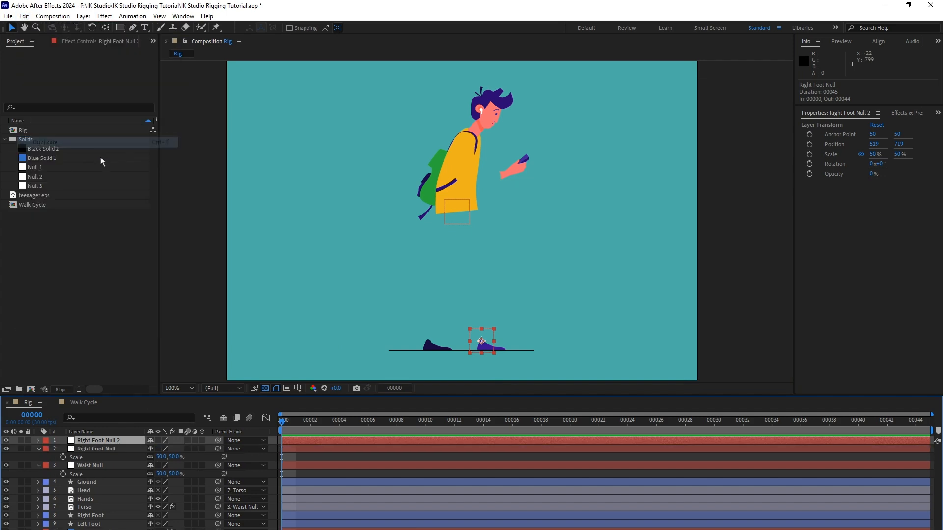
key("Return")
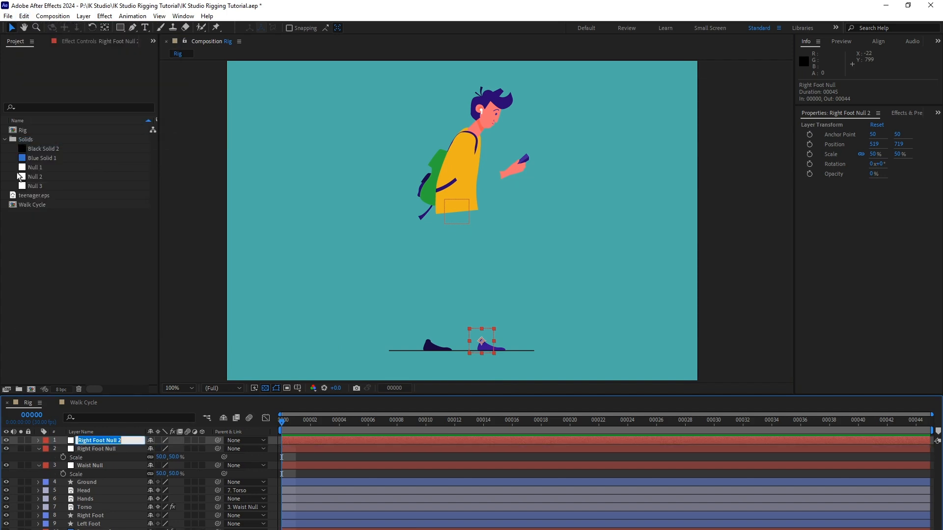
type("Left Foot Null")
key("Return")
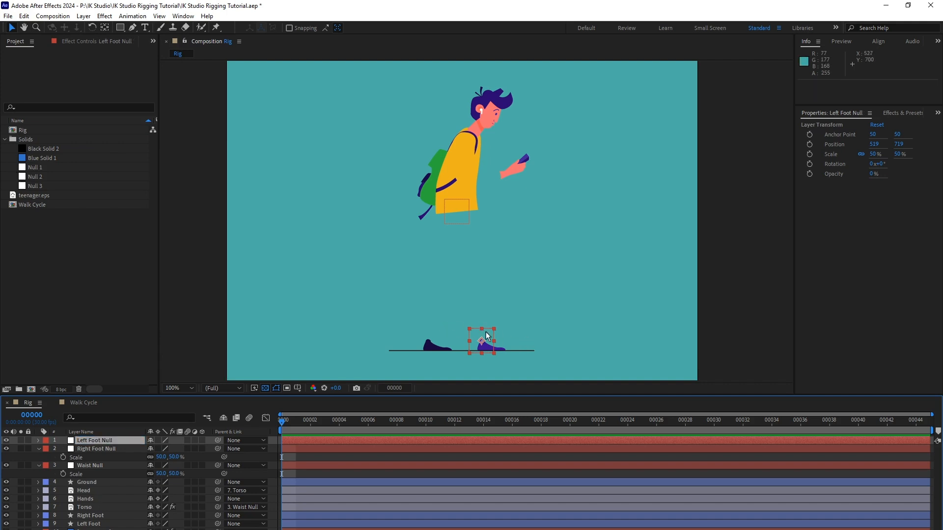
left_click_drag(476, 334, 428, 328)
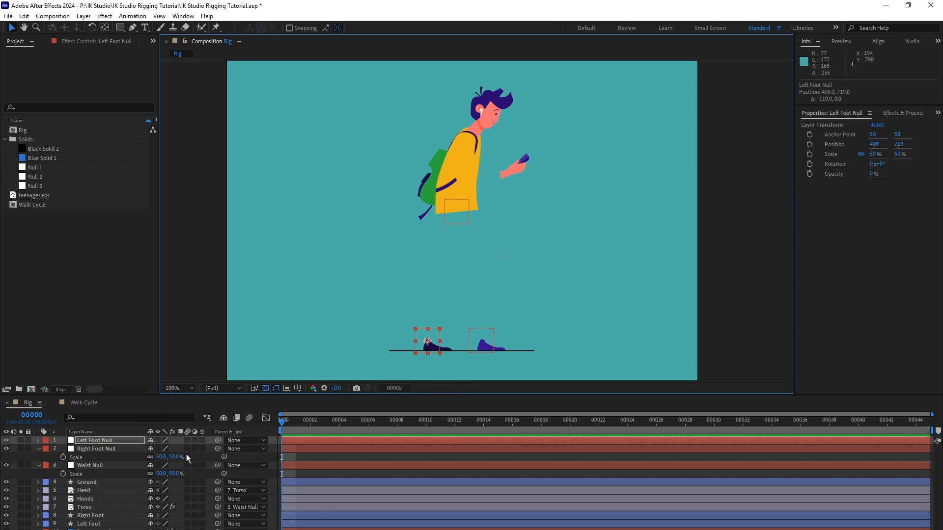
Reveal the Position properties of Left Foot Null, Right Foot Null and Waist Null in the timeline.
left_click(122, 442)
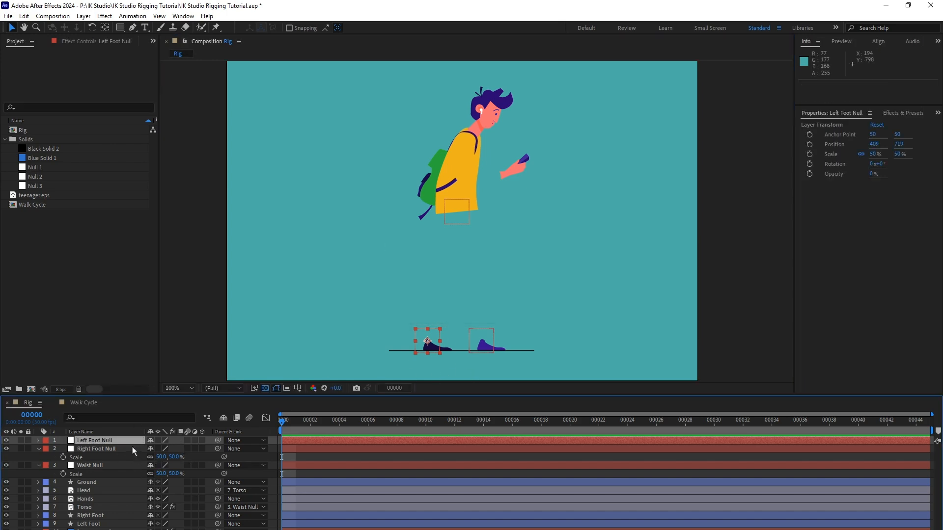
key("p")
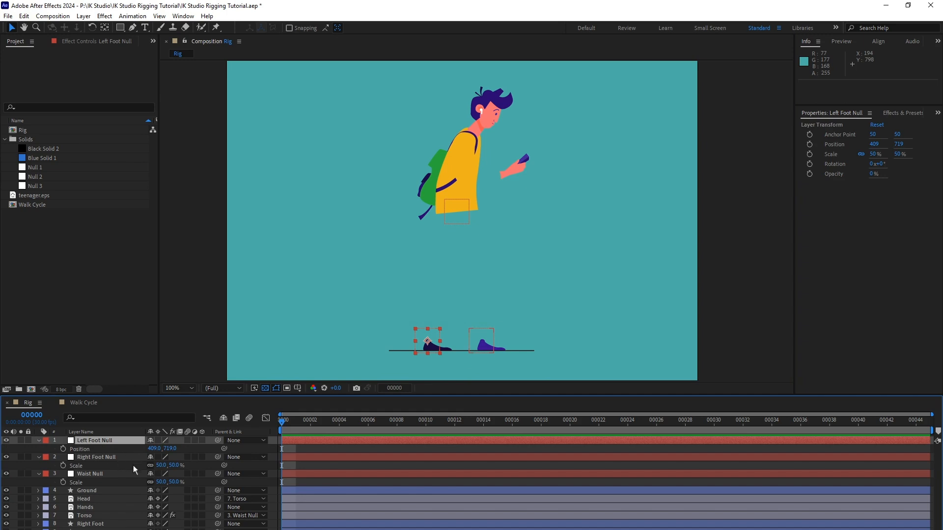
left_click(112, 457)
key("p")
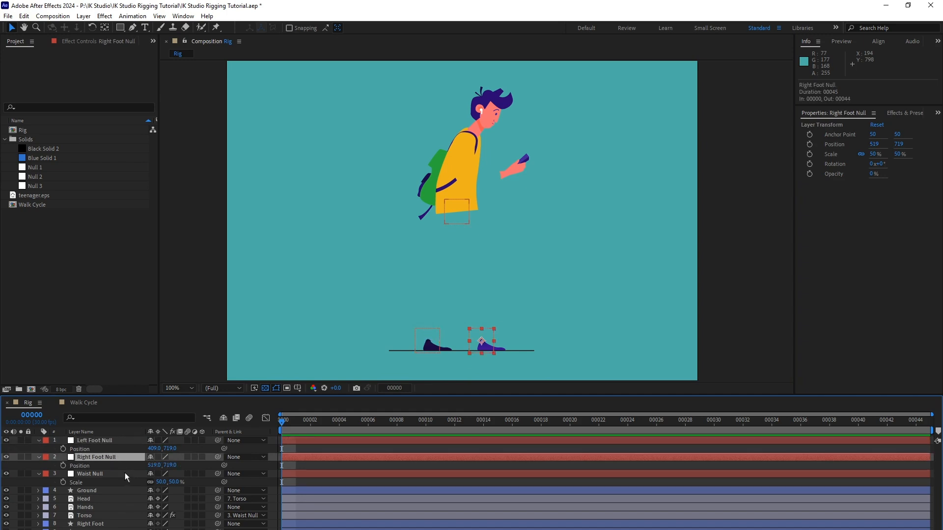
left_click(105, 473)
key("p")
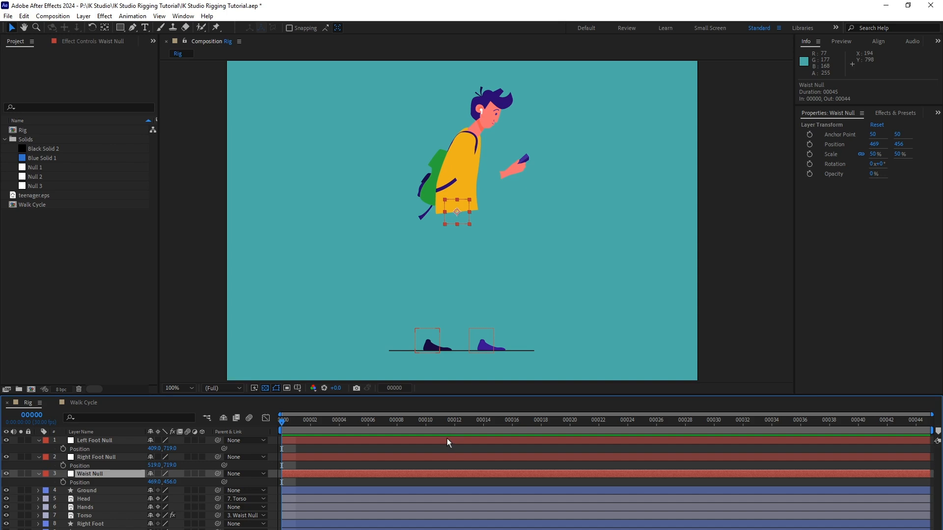
Create a black solid layer named Right Leg.
left_click(82, 17)
mouse_move(143, 27)
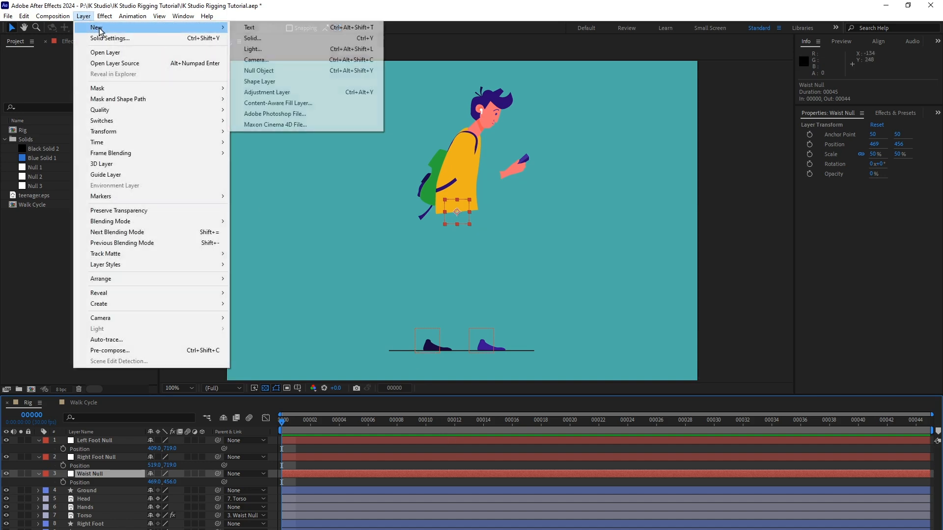
left_click(300, 38)
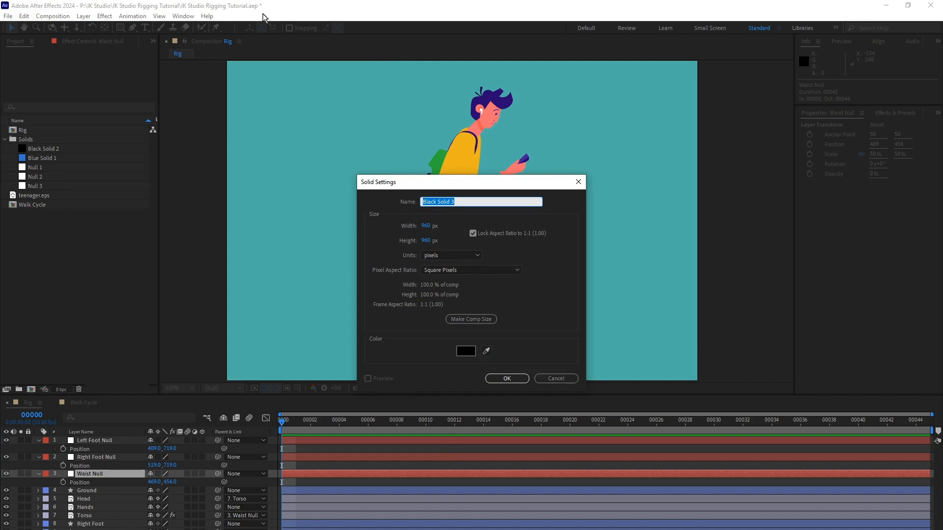
type("Right Leg")
left_click(515, 379)
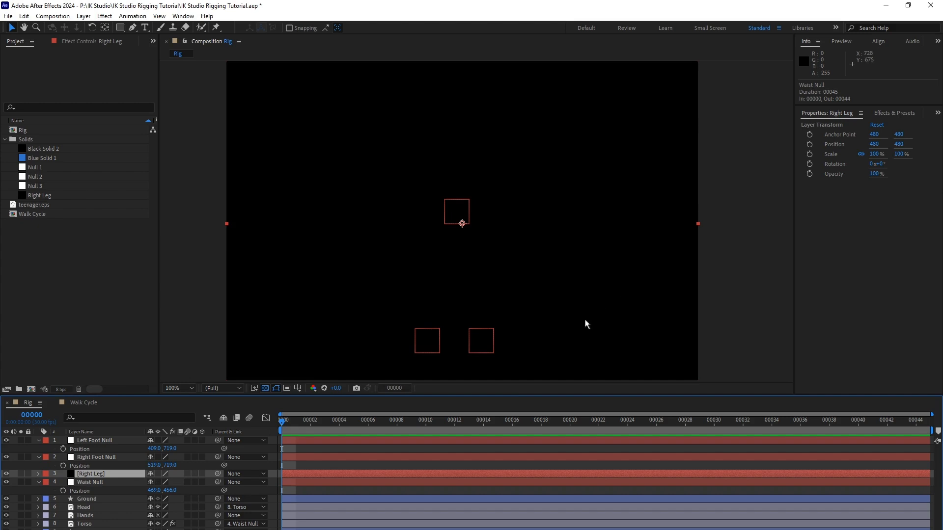
Apply the Richard Rosenman IK Studio effect to the Right Leg solid.
left_click(105, 16)
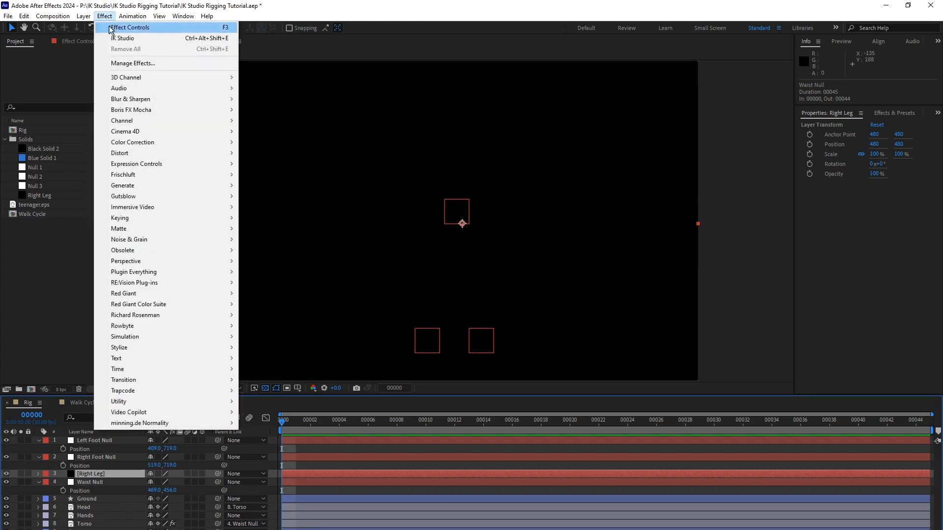
mouse_move(214, 316)
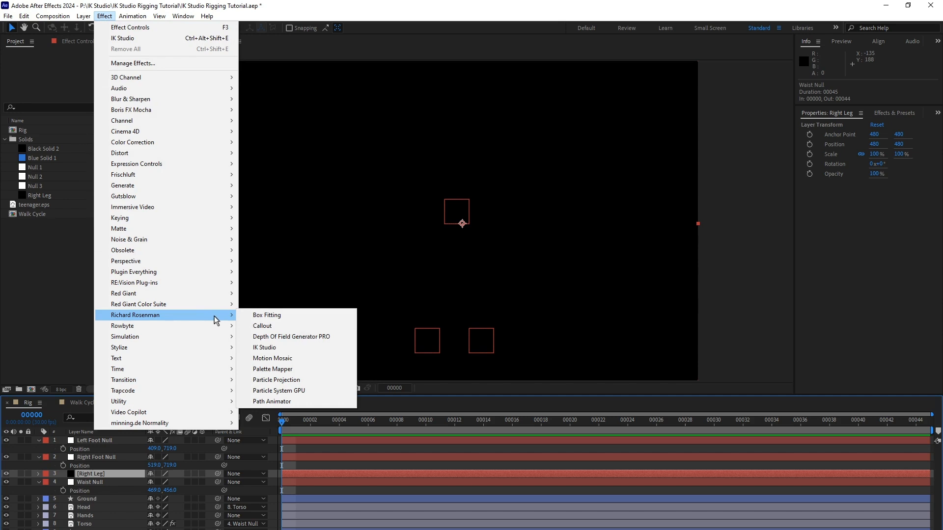
left_click(274, 347)
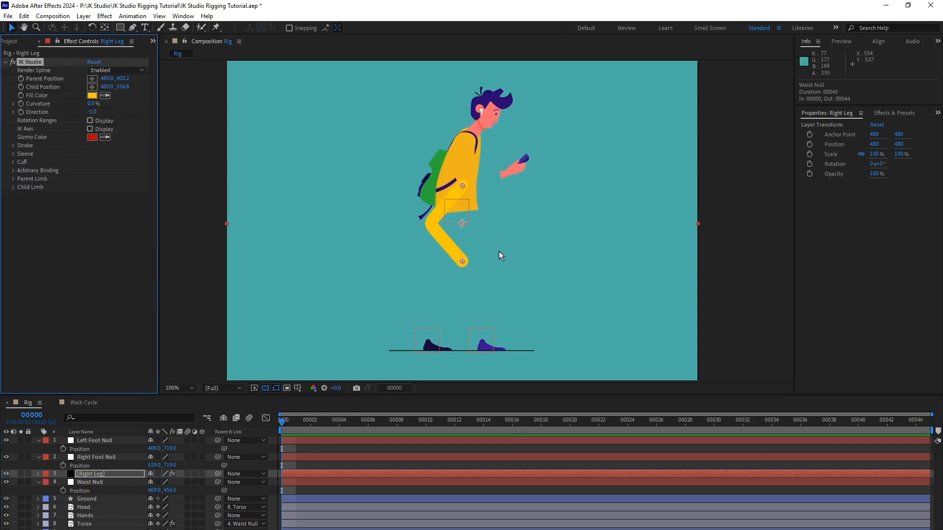
Test the Right Leg's limb by moving its child and parent points, and undo both moves.
left_click_drag(462, 261, 473, 266)
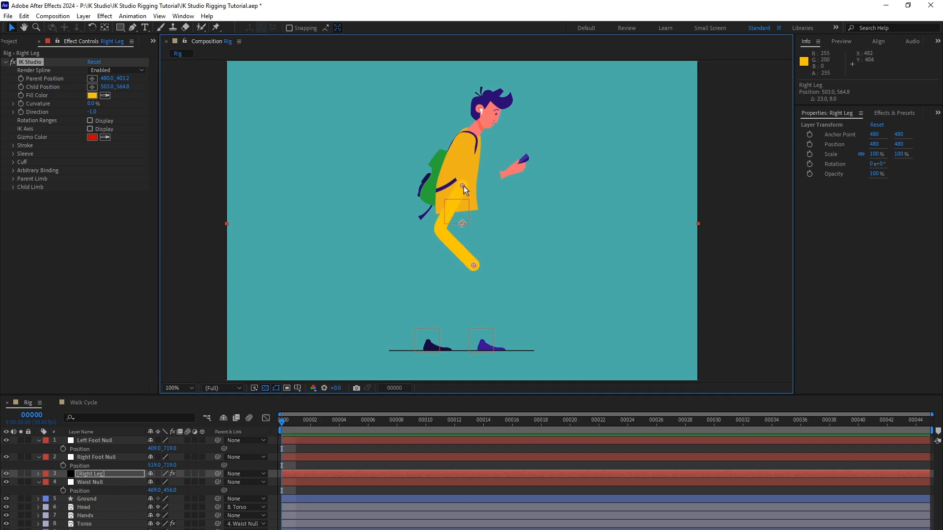
left_click_drag(463, 186, 476, 191)
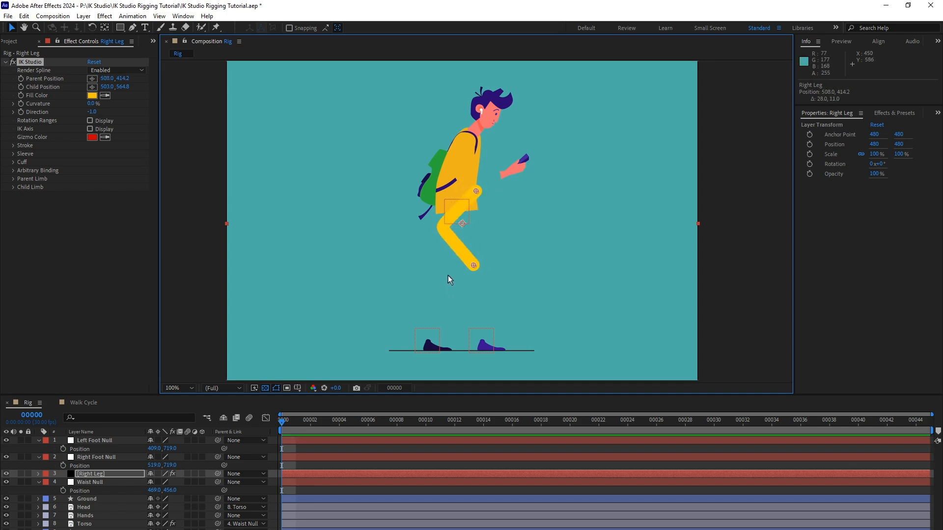
key("ctrl+z")
key("ctrl+z")
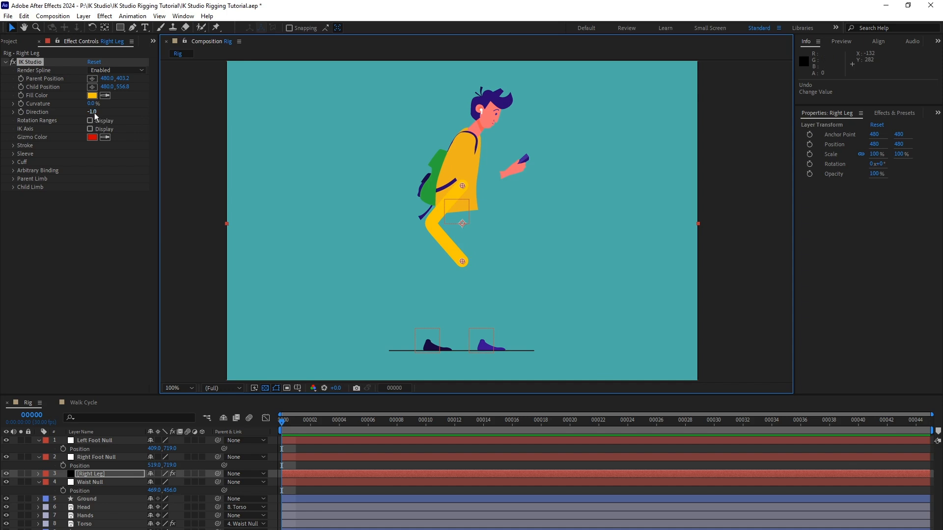
Set the leg's Direction to 1.0, placing its parent point at the hip, about 500, 460, and its child point at about 520, 659.
left_click_drag(103, 111, 240, 104)
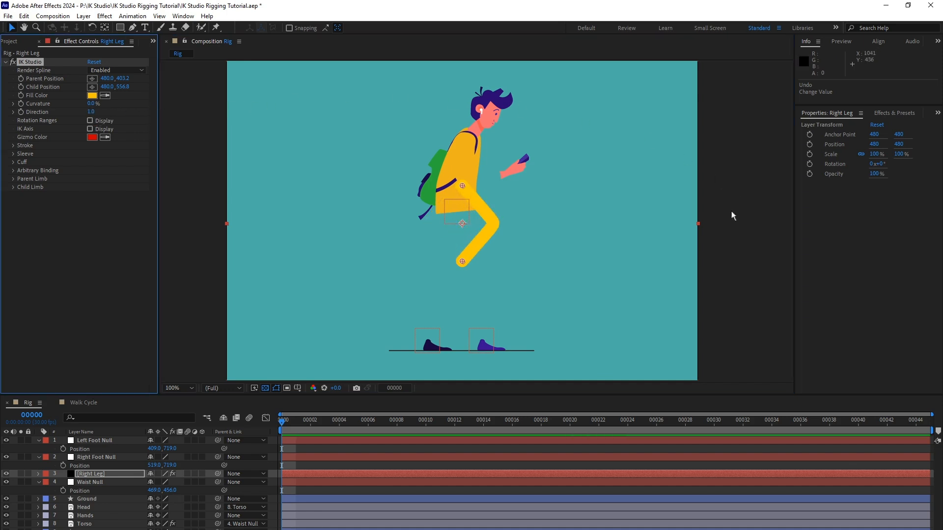
left_click_drag(462, 185, 472, 214)
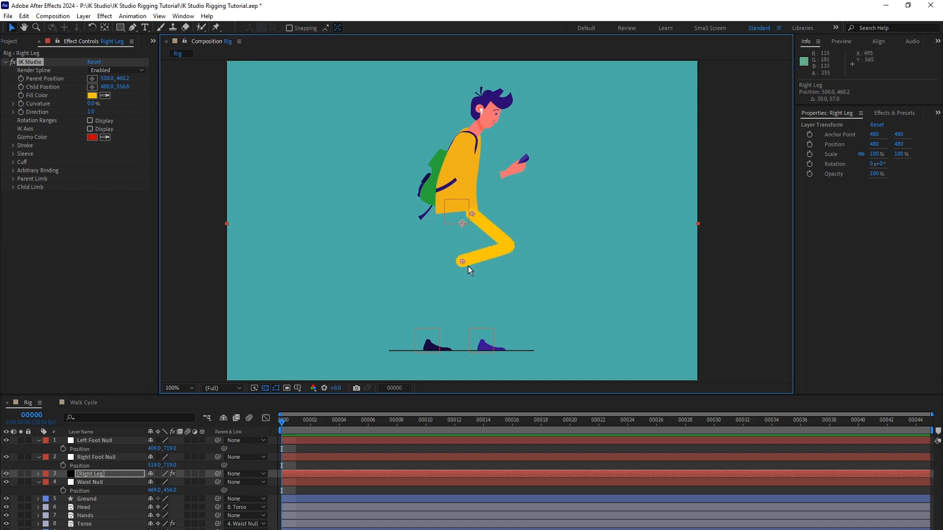
left_click_drag(462, 261, 482, 312)
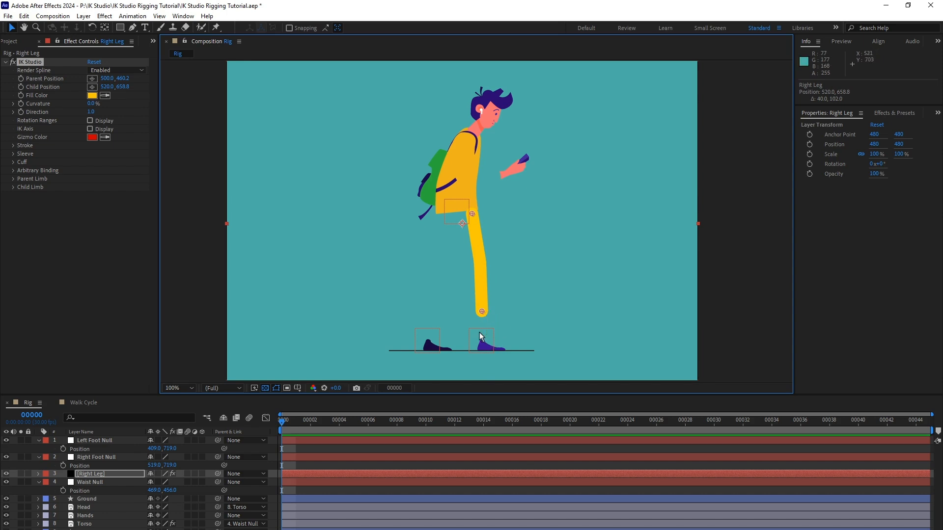
Reveal the Right Leg's IK Studio properties and link its Parent Position to the Waist Null's Position.
left_click(37, 474)
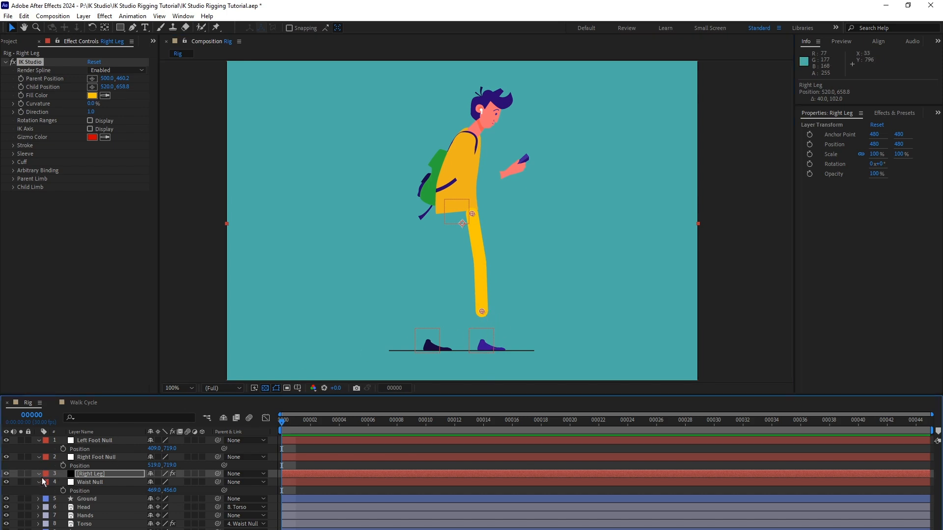
left_click(47, 482)
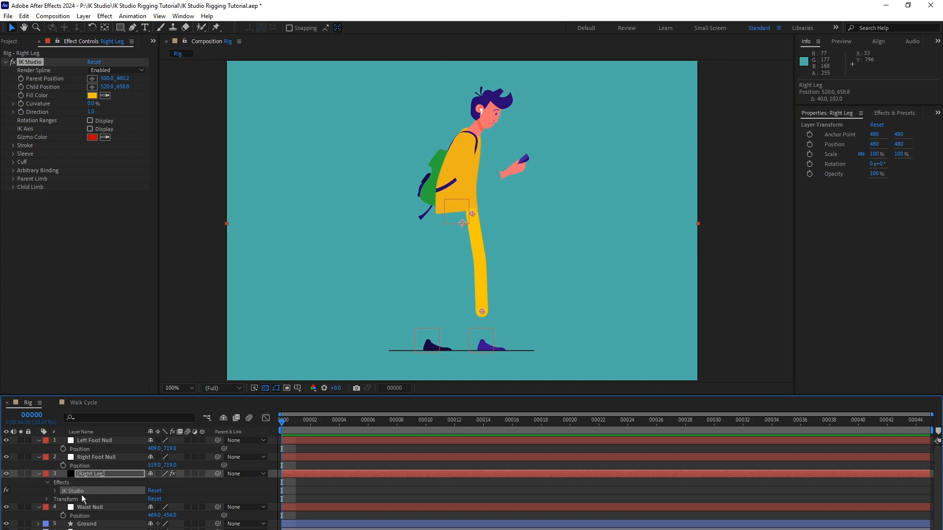
left_click(55, 490)
scroll(99, 477, "up", 1)
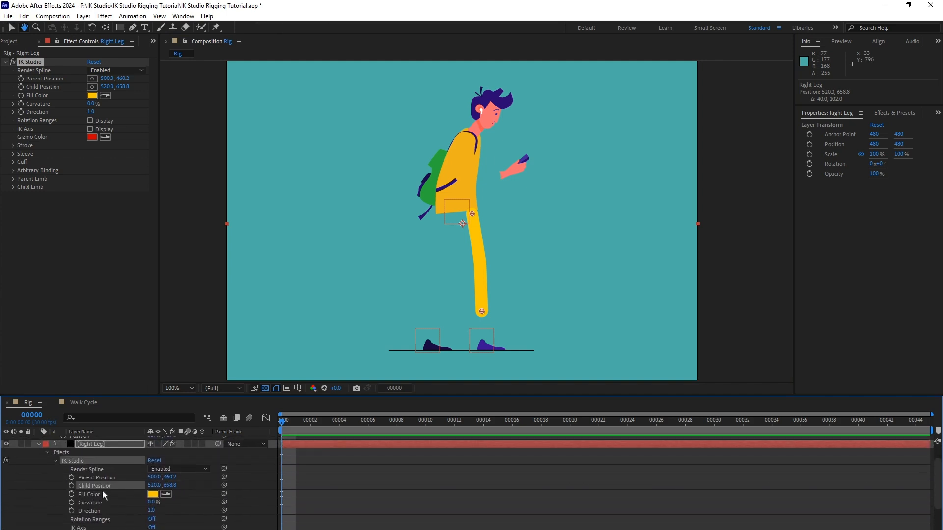
left_click(118, 477)
left_click(113, 485)
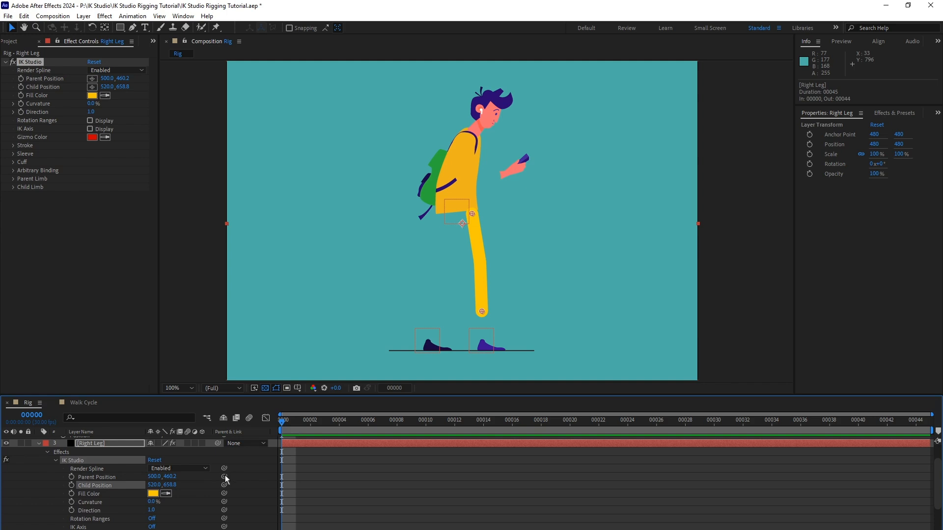
scroll(132, 496, "up", 1)
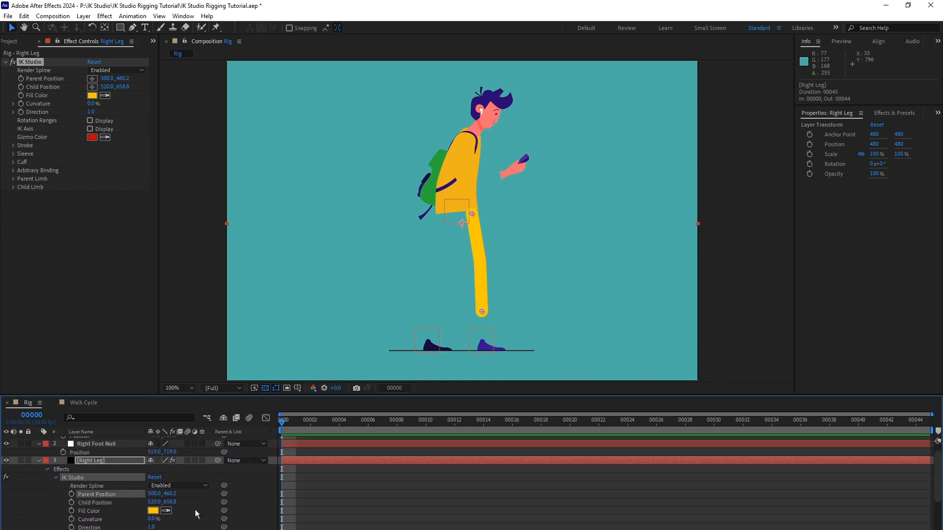
scroll(216, 520, "down", 2)
left_click(97, 455)
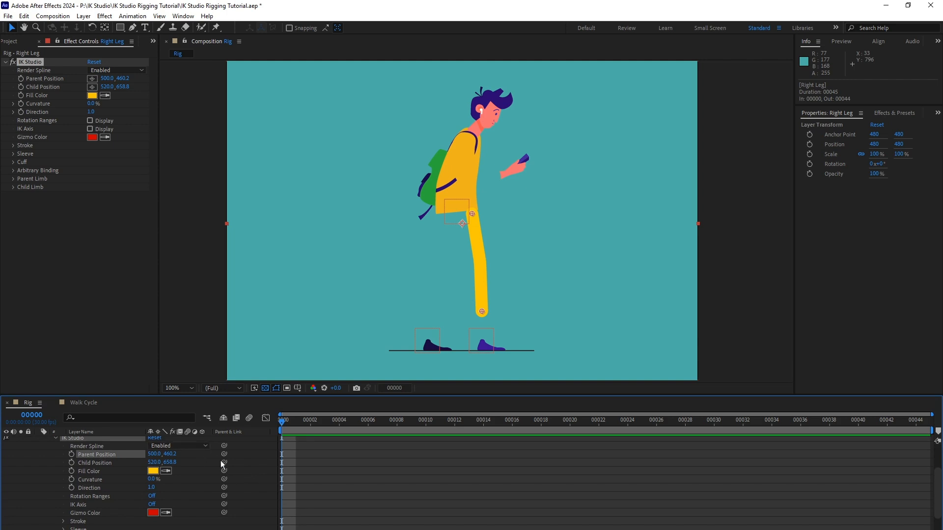
left_click_drag(224, 454, 114, 497)
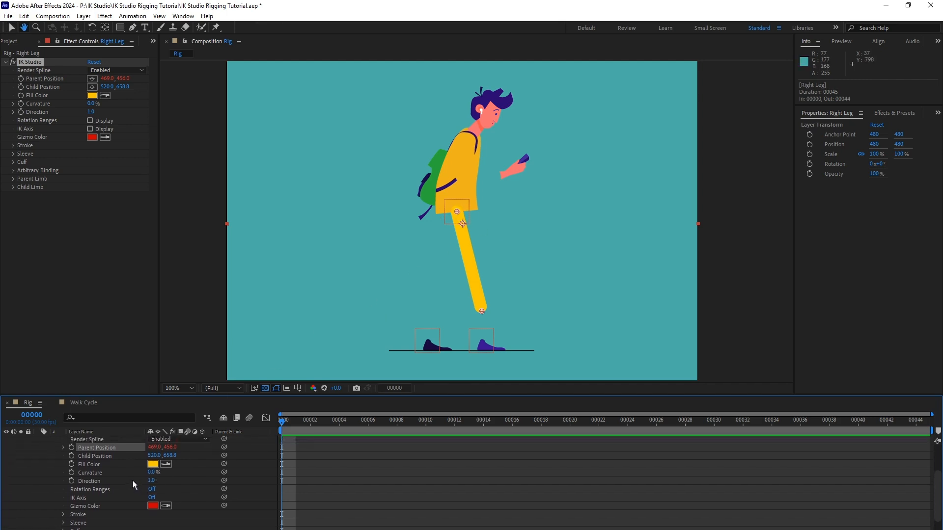
Link the Right Leg's Child Position to the Right Foot Null's Position and collapse the layer's properties.
scroll(122, 484, "up", 3)
left_click_drag(117, 493, 117, 495)
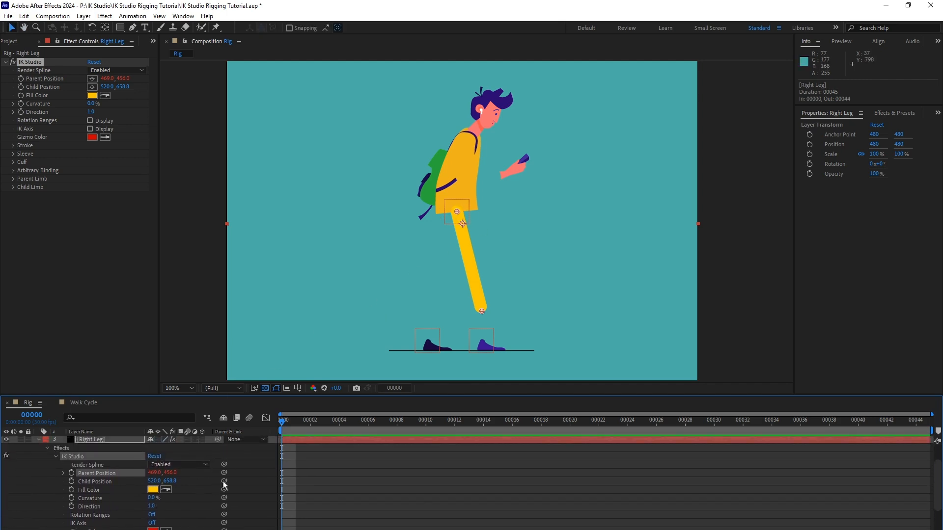
left_click_drag(224, 481, 116, 469)
left_click(116, 470)
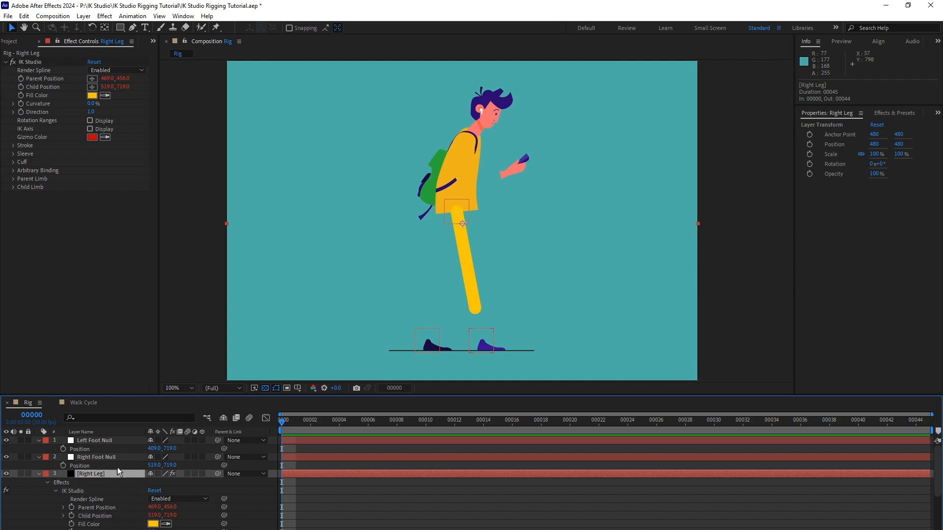
left_click(39, 474)
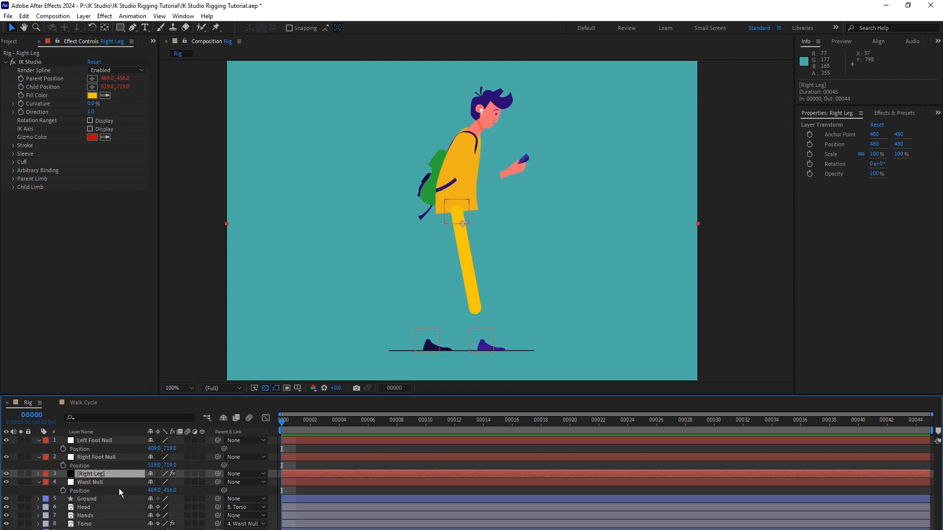
Test the leg link by moving the Waist Null to about 488, 495, and undo the move.
left_click(105, 480)
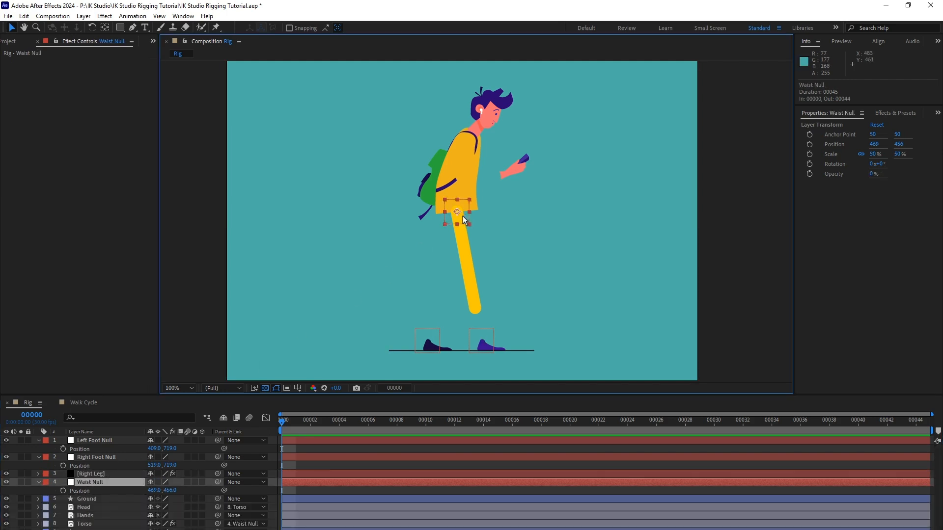
mouse_move(462, 216)
left_mouse_down()
mouse_move(467, 255)
mouse_move(515, 263)
mouse_move(461, 280)
mouse_move(504, 237)
mouse_move(434, 249)
mouse_move(464, 299)
mouse_move(465, 244)
mouse_move(470, 307)
mouse_move(488, 248)
mouse_move(470, 229)
left_mouse_up()
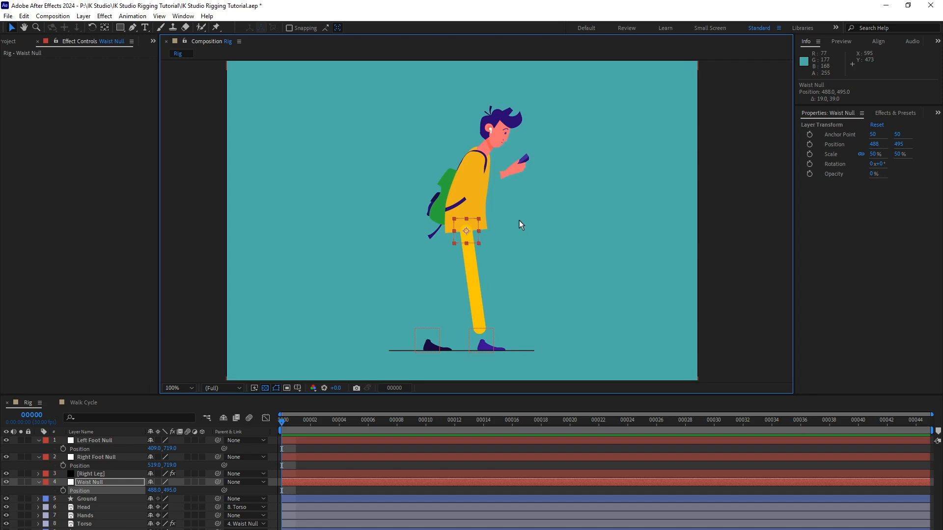
key("ctrl+z")
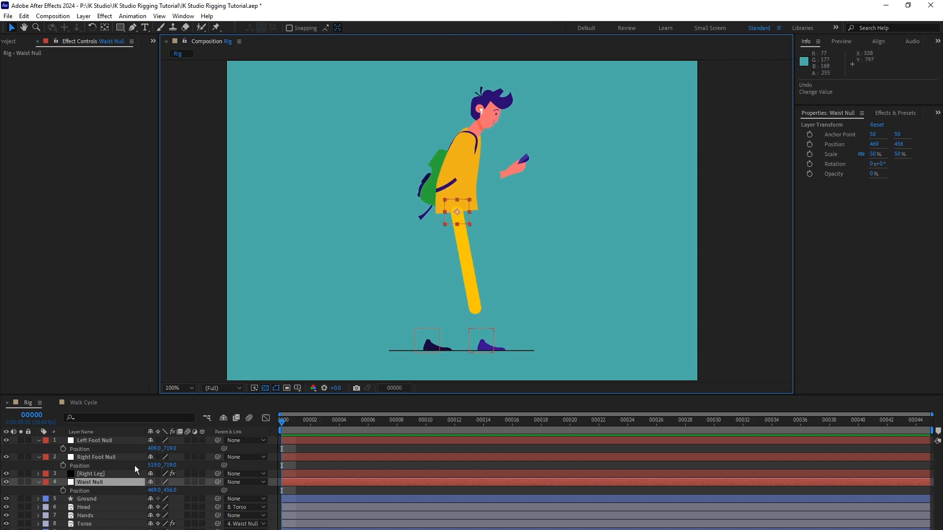
Set the Right Leg's Parent Thickness to 75 and Parent Length to 140 in IK Studio.
left_click(110, 475)
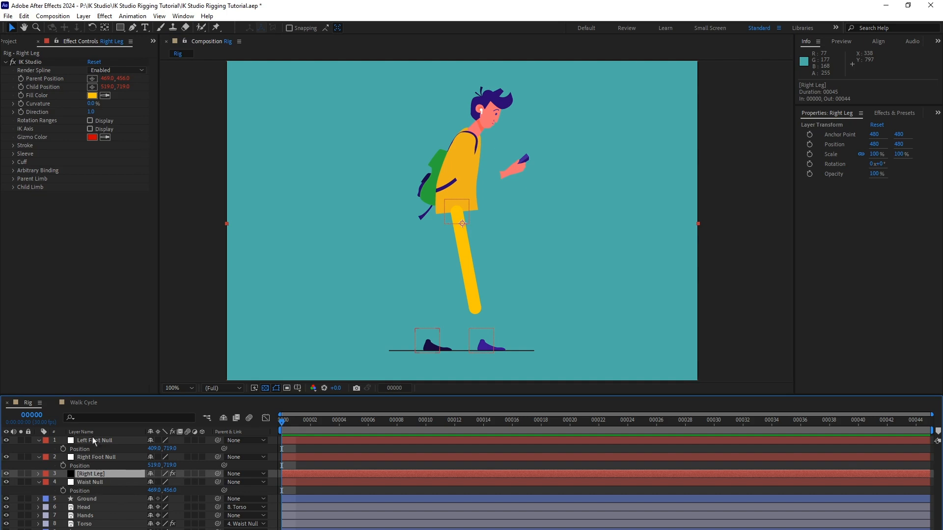
left_click(13, 179)
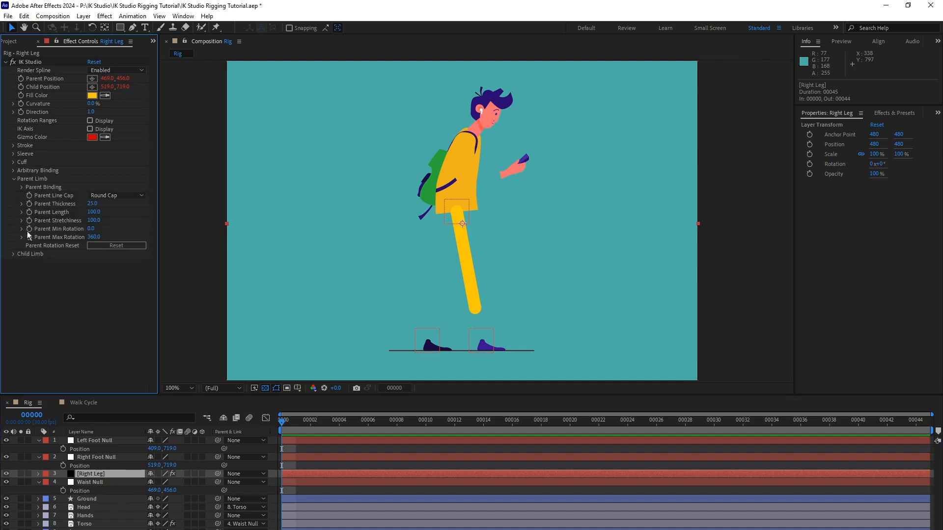
left_click(14, 254)
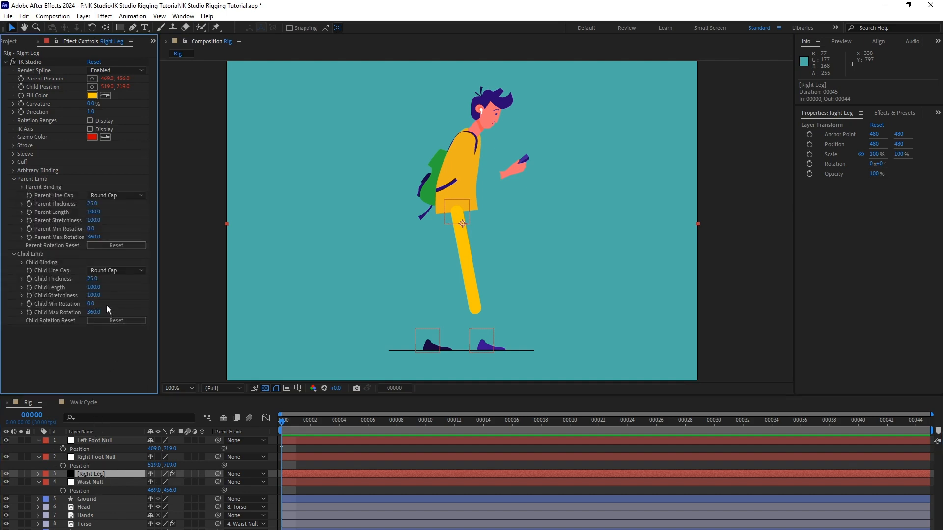
left_click(94, 204)
type("75")
key("Return")
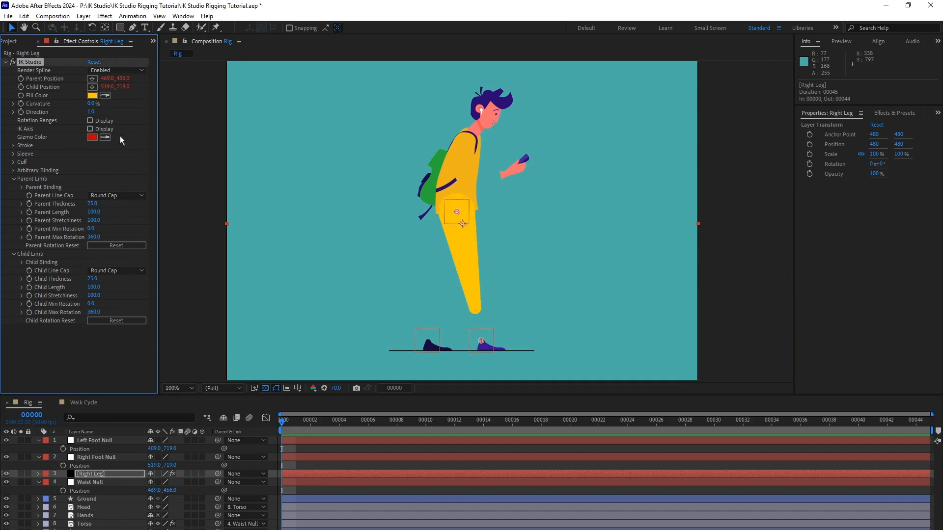
key("Tab")
type("140")
key("Return")
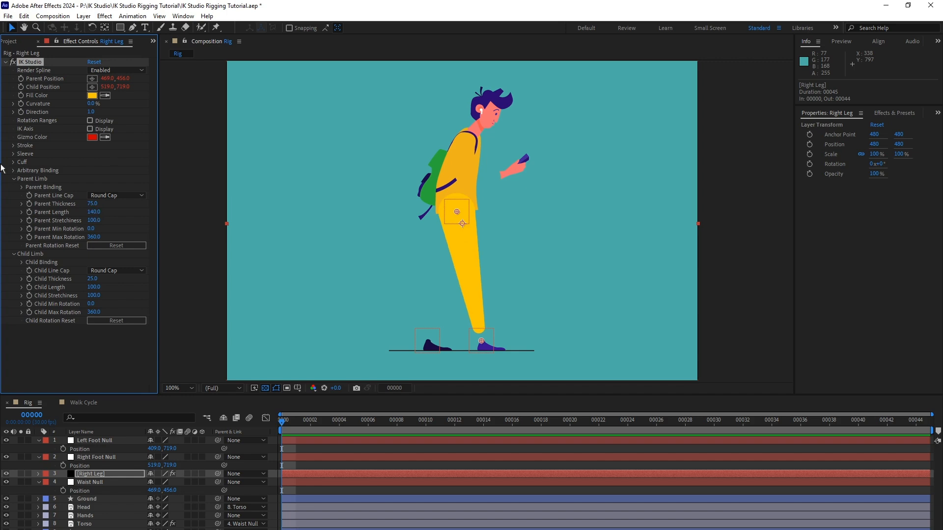
Set the Right Leg's Child Thickness to 10 and Child Length to 150.
left_click(92, 279)
type("10")
key("Return")
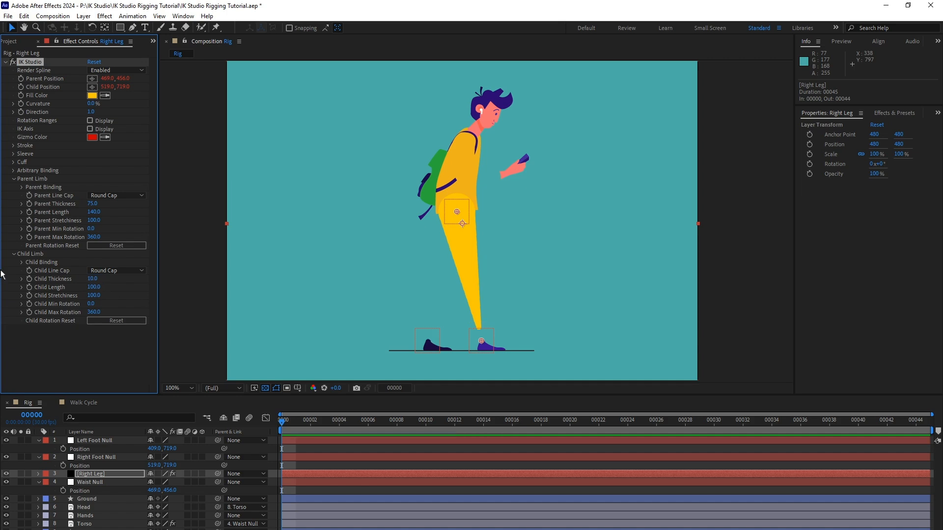
left_click(95, 288)
type("150")
key("Return")
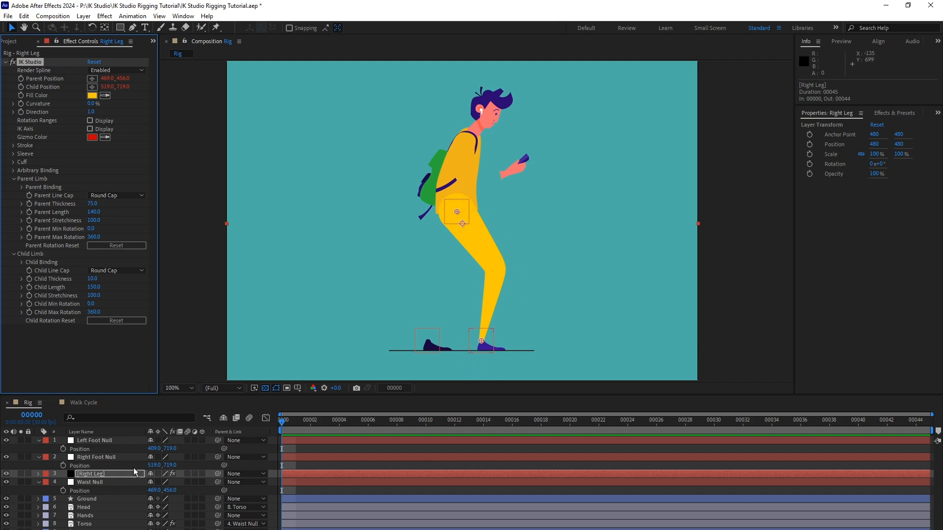
Test the resized leg's bend by moving the Waist Null, and undo the move.
left_click(103, 483)
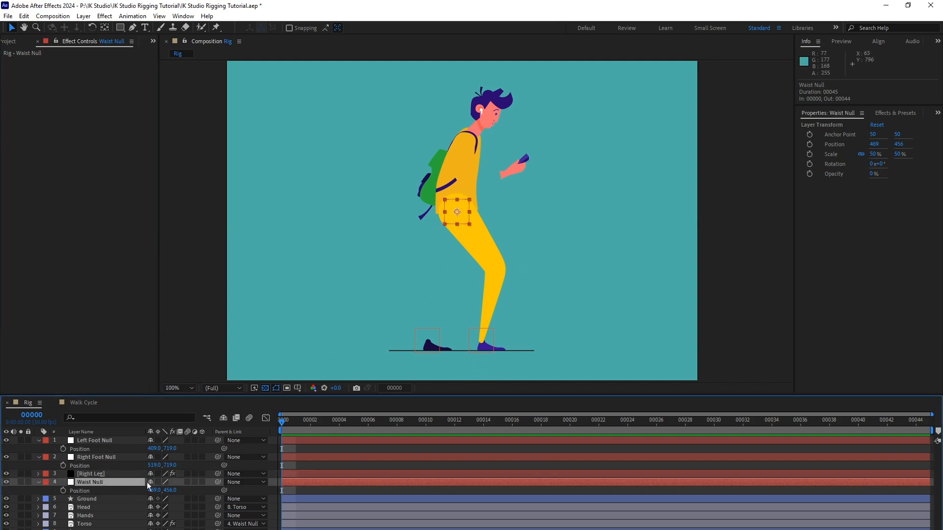
mouse_move(466, 219)
left_mouse_down()
mouse_move(438, 234)
mouse_move(492, 228)
mouse_move(467, 249)
mouse_move(446, 217)
mouse_move(464, 208)
mouse_move(449, 244)
mouse_move(479, 206)
mouse_move(465, 230)
left_mouse_up()
key("ctrl+z")
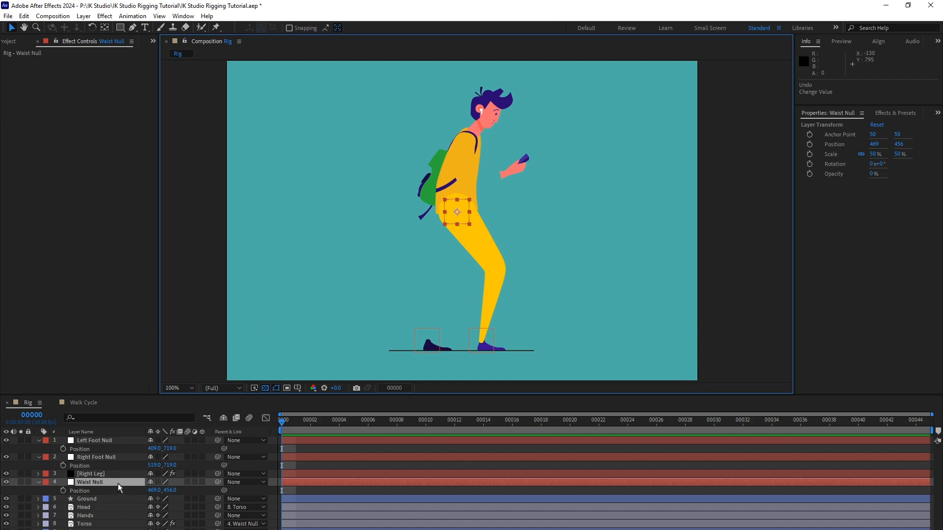
Move the Right Leg layer directly below Torso, and check the finished legs in the Walk Cycle composition before returning to Rig.
left_click_drag(108, 473, 96, 528)
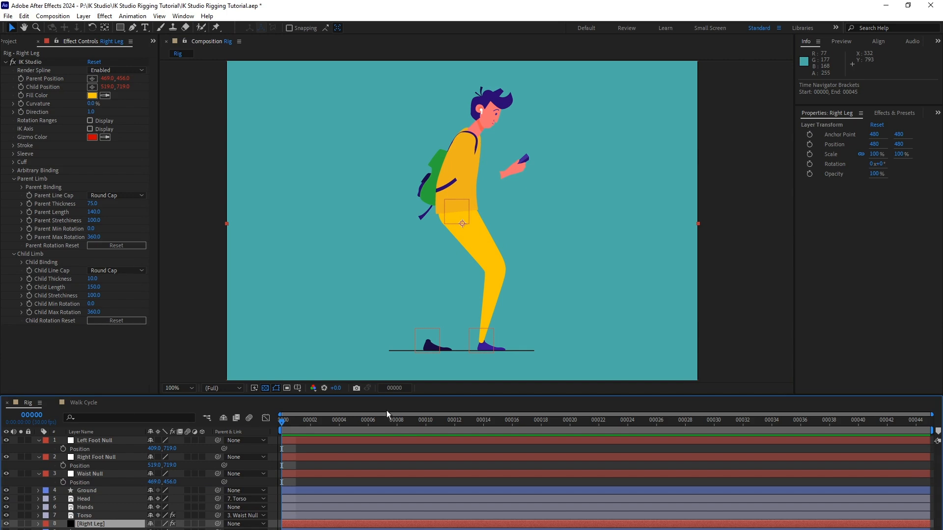
left_click(83, 403)
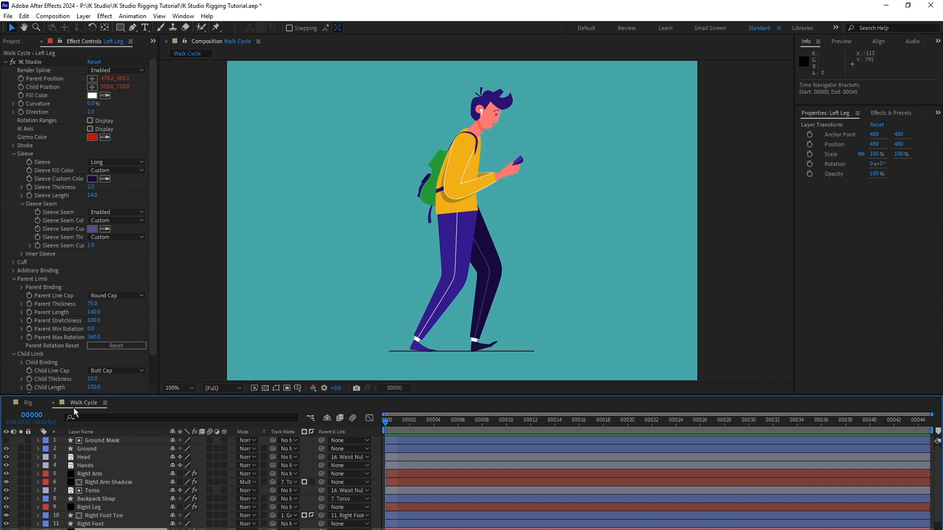
left_click(27, 403)
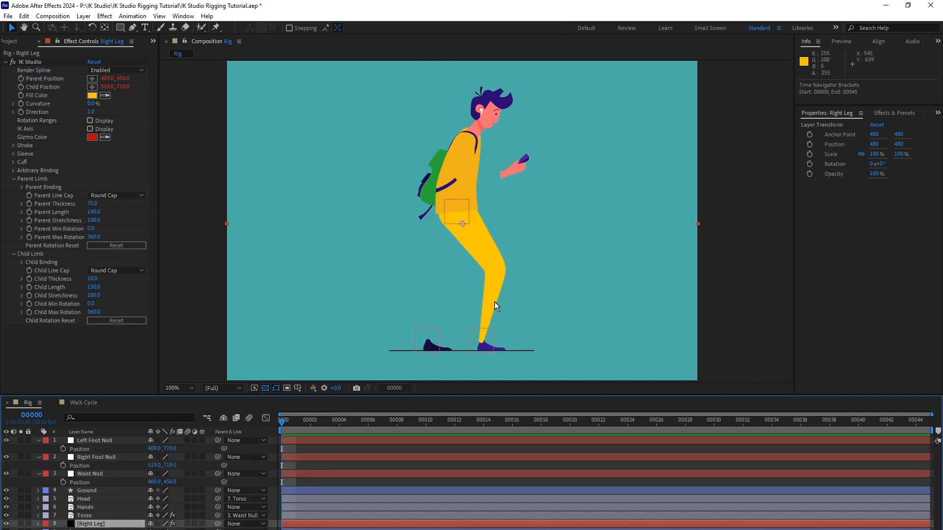
Set the Right Leg's Sleeve to Long and its Sleeve Fill Color to Custom.
left_click(13, 154)
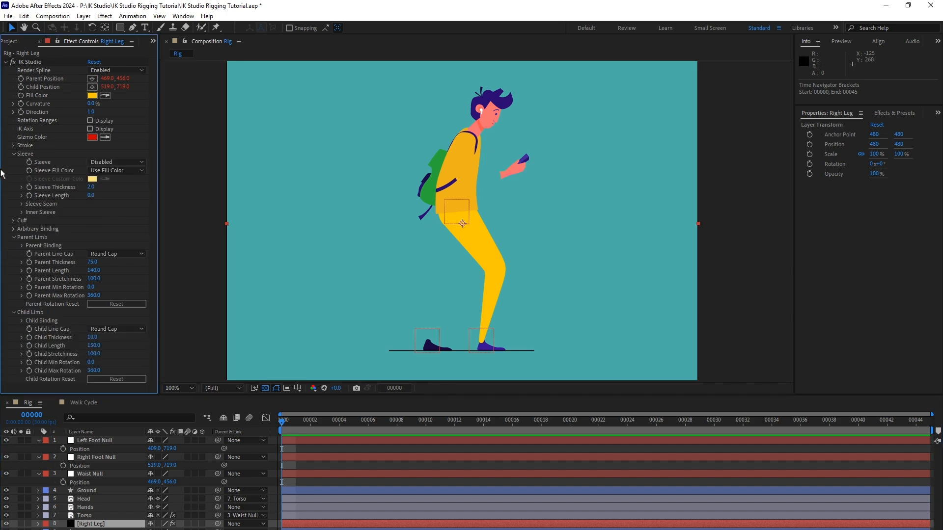
left_click(118, 162)
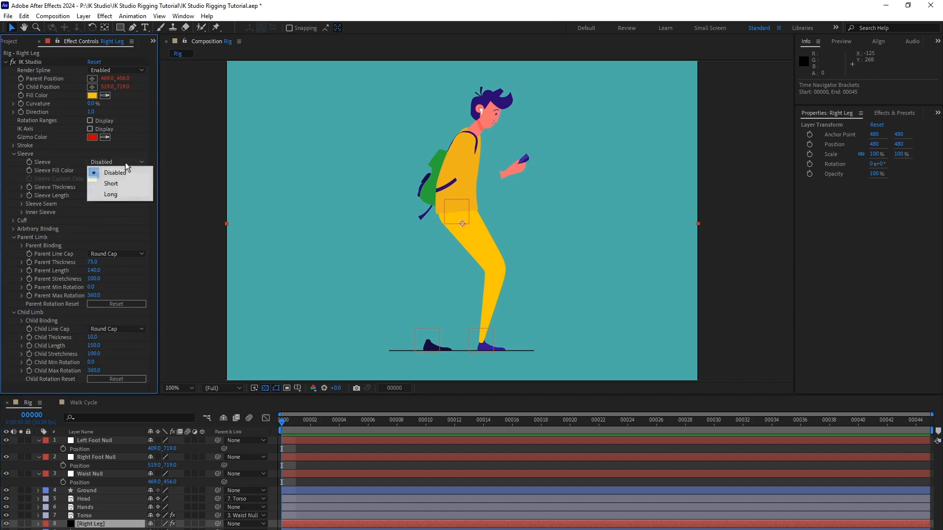
left_click(129, 197)
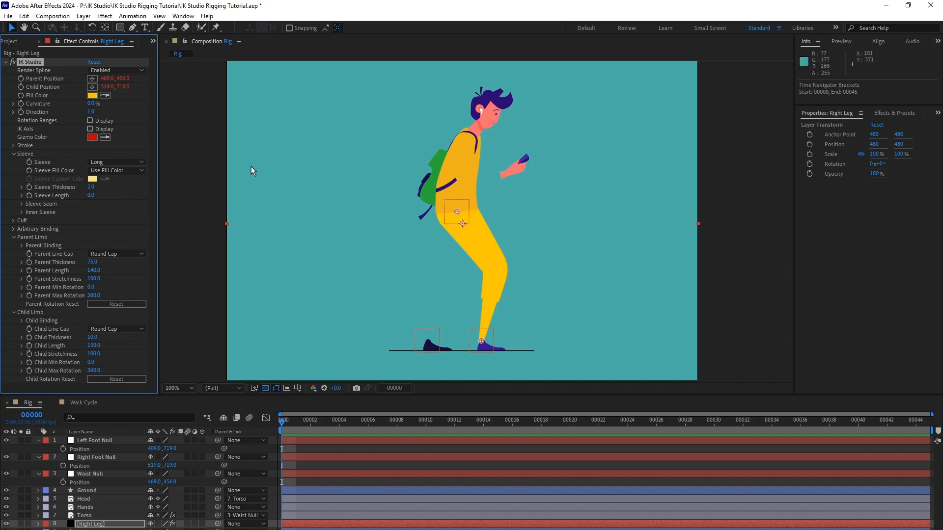
left_click(117, 170)
left_click(109, 191)
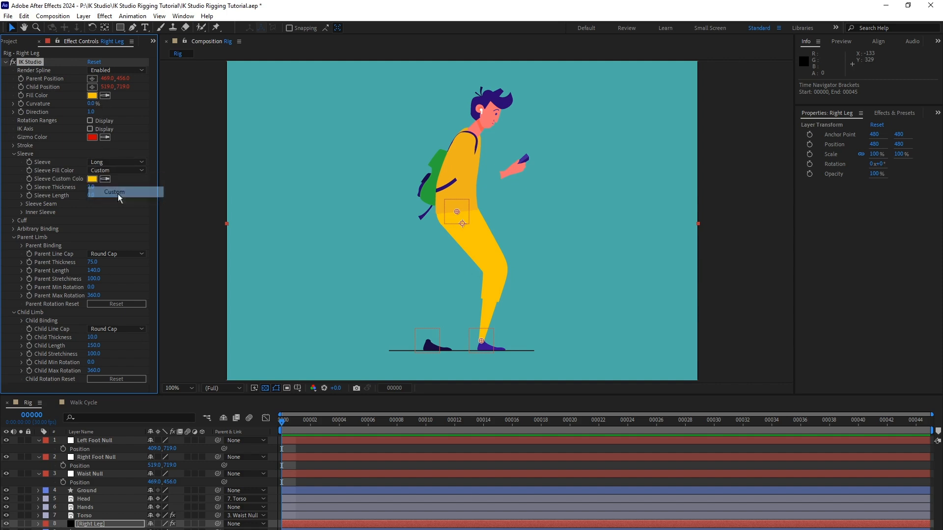
Set the Sleeve Custom Color to the purple 381092 sampled from the character's right shoe.
left_click(92, 178)
left_click(737, 141)
left_click(699, 157)
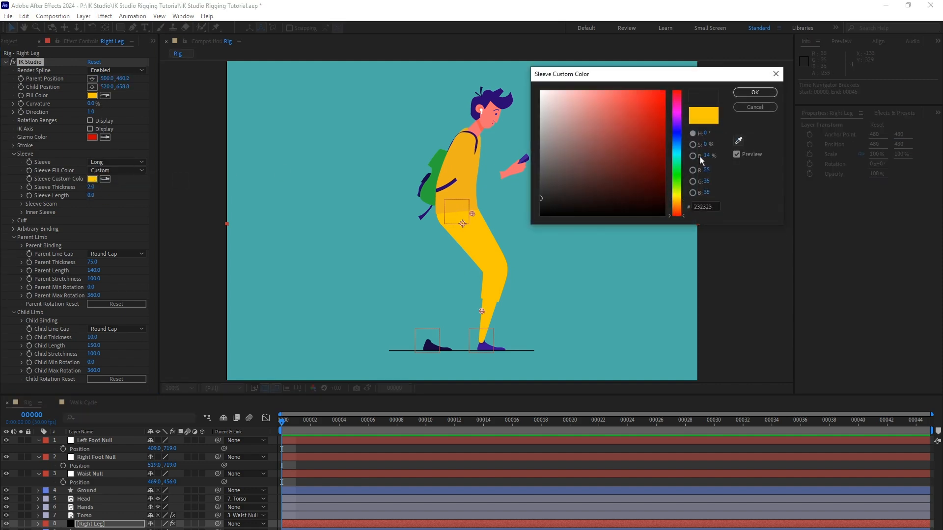
left_click(737, 141)
left_click(486, 349)
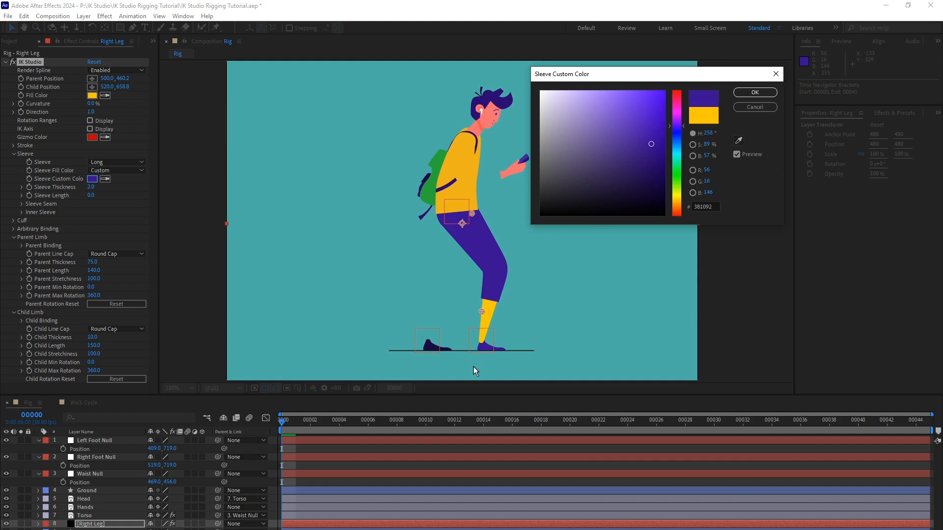
left_click(753, 95)
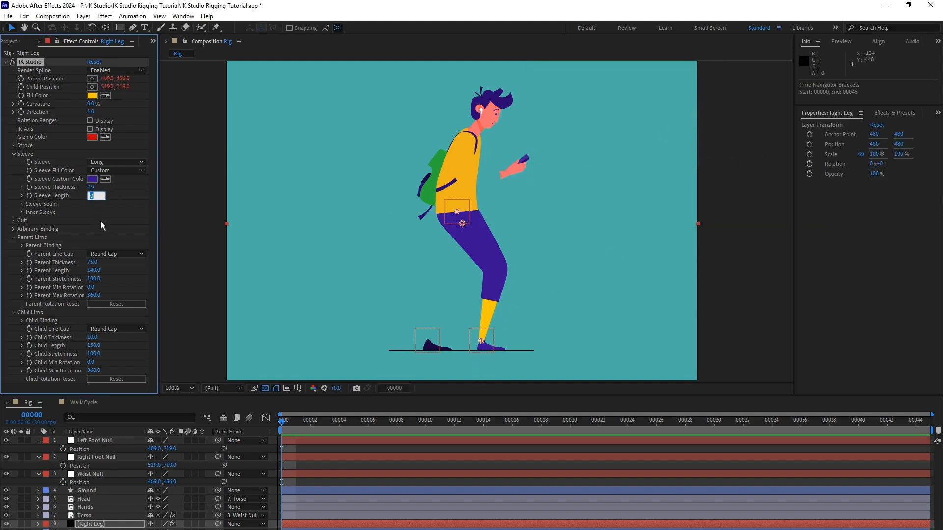
Set the Right Leg's Sleeve Length to 14, deselect everything to inspect the trouser leg, and reselect the Right Leg layer.
type("14")
key("Tab")
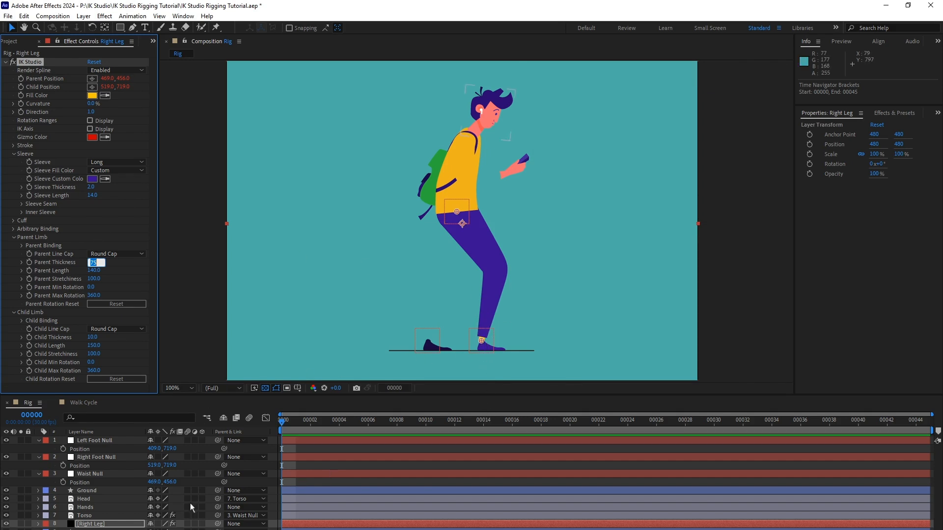
left_click(343, 481)
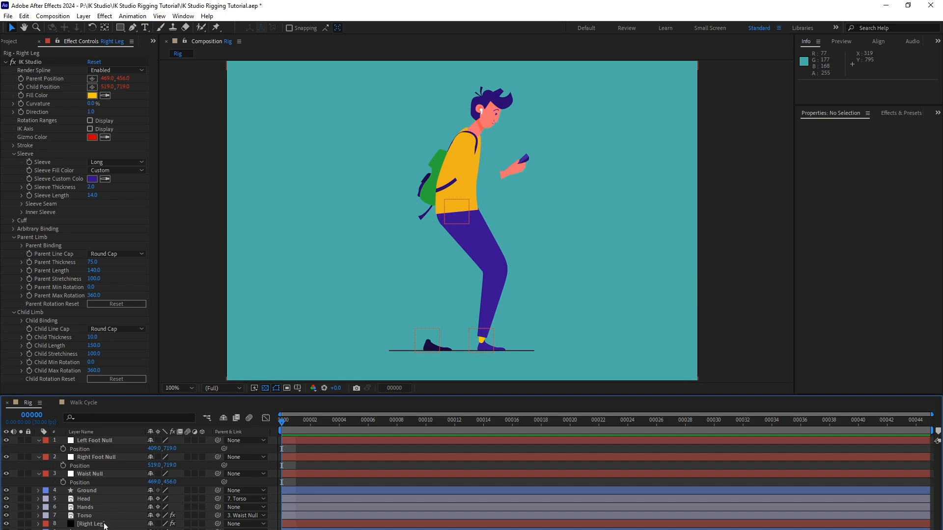
left_click(105, 524)
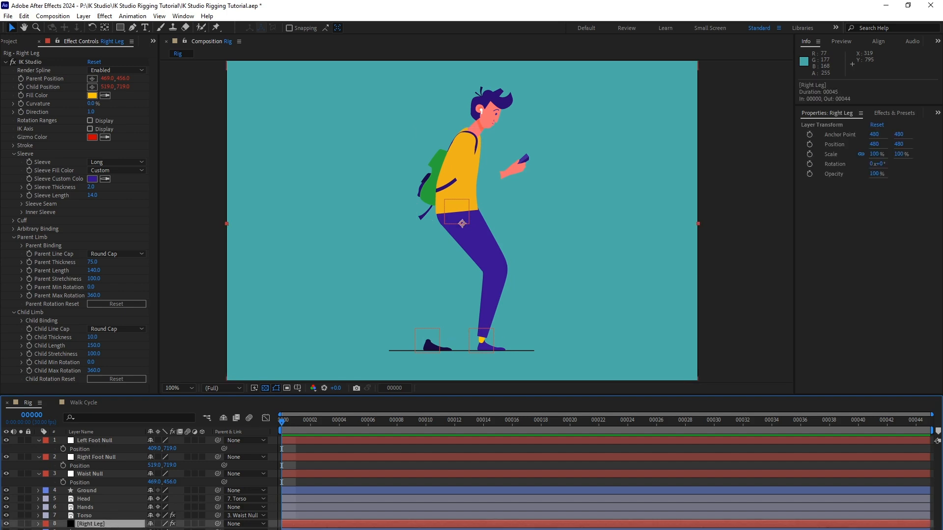
Set the Right Leg's Fill Color to white (FFFFFF) and deselect the layer to inspect the ankle.
left_click(93, 96)
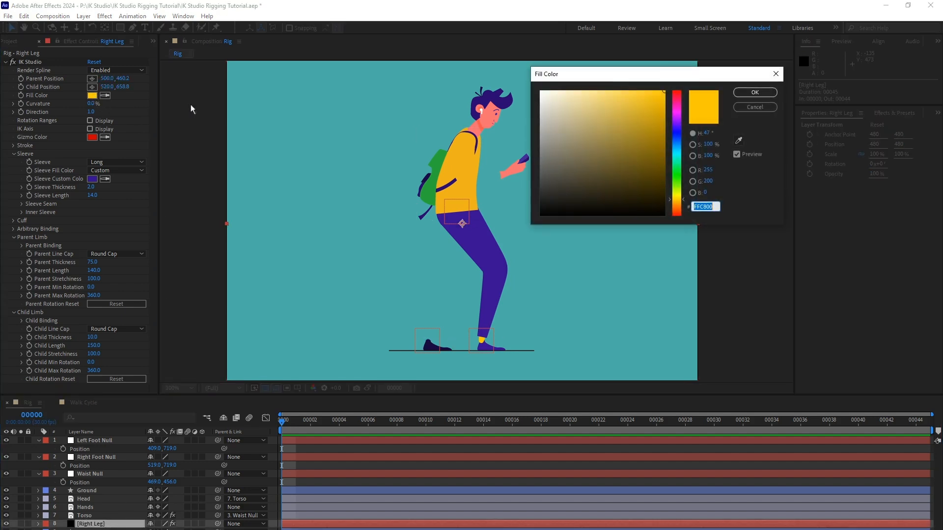
left_click_drag(556, 101, 538, 89)
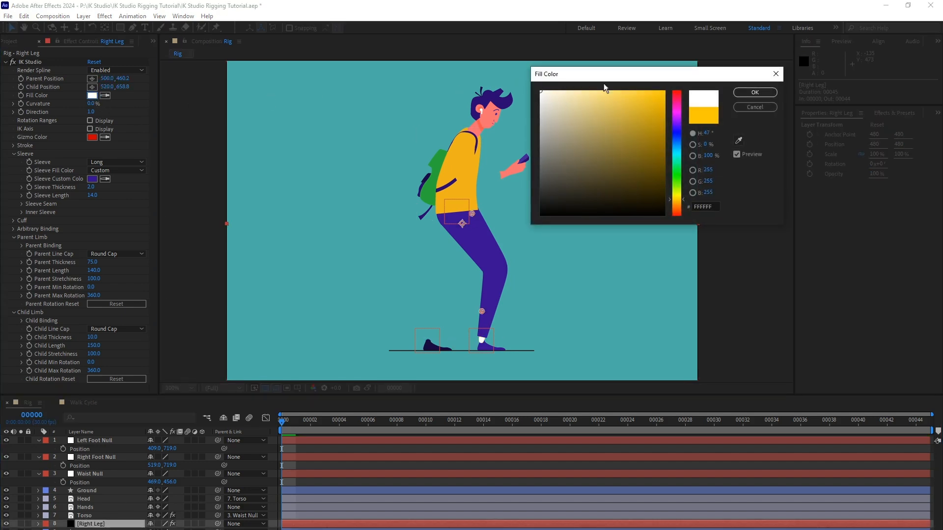
left_click(755, 93)
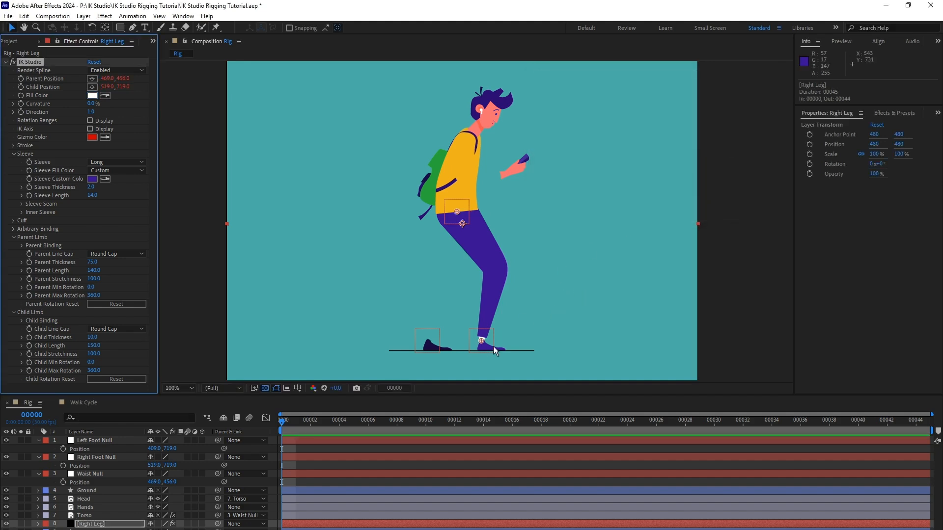
left_click(383, 481)
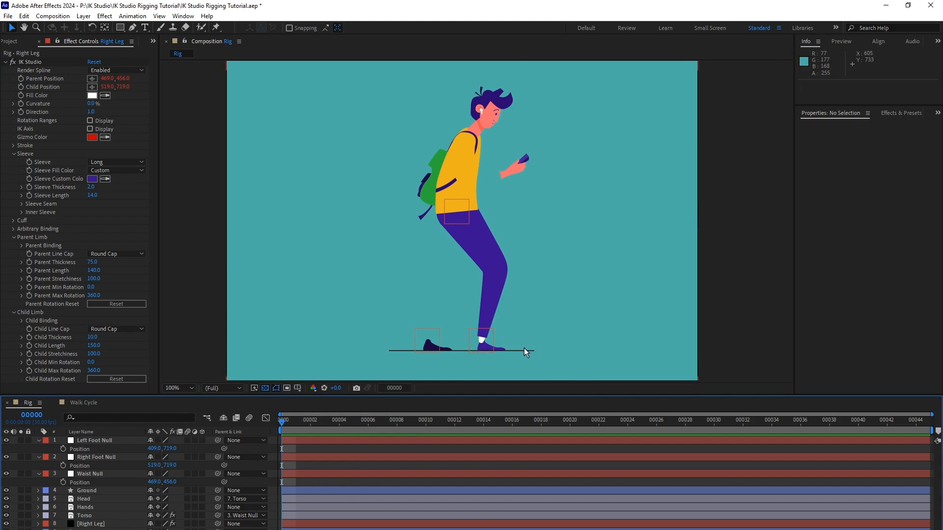
Set the Right Leg's Child Line Cap to Butt Cap and deselect the layer to inspect the limb end.
left_click(98, 524)
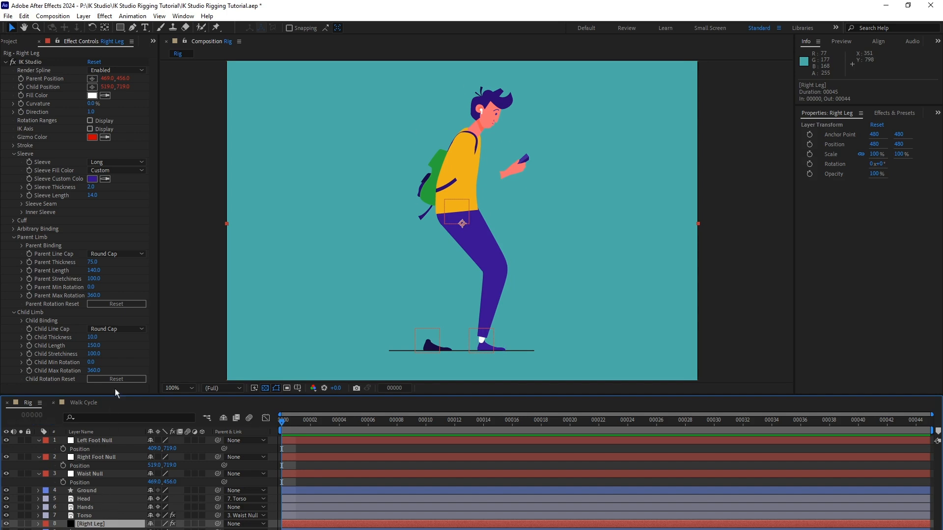
left_click(131, 329)
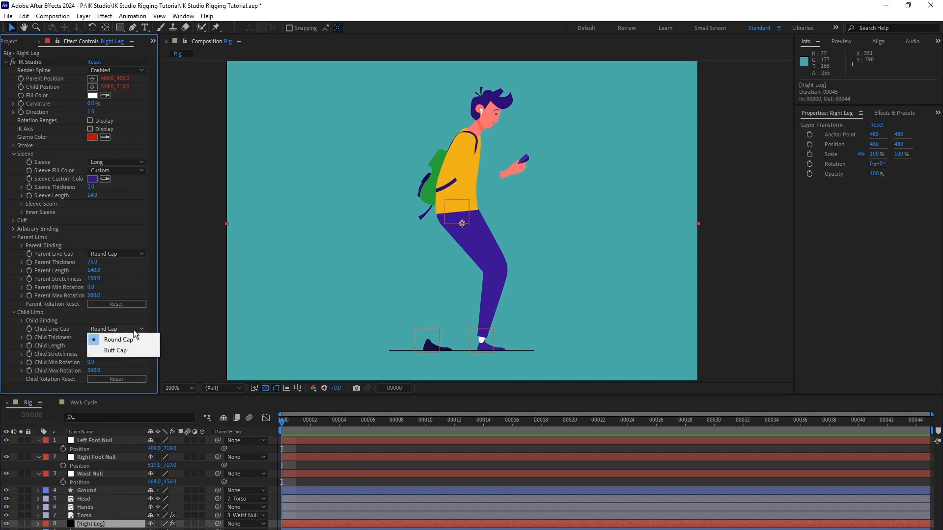
key("Return")
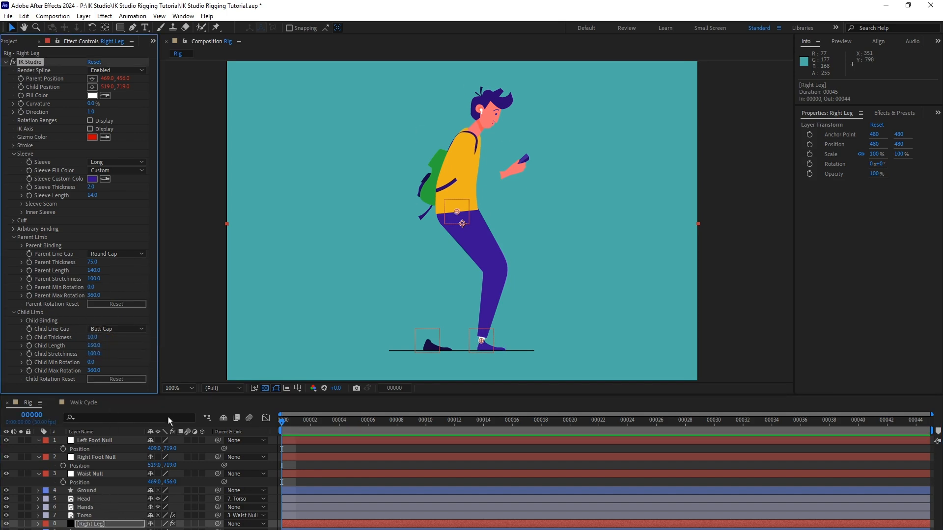
left_click(329, 480)
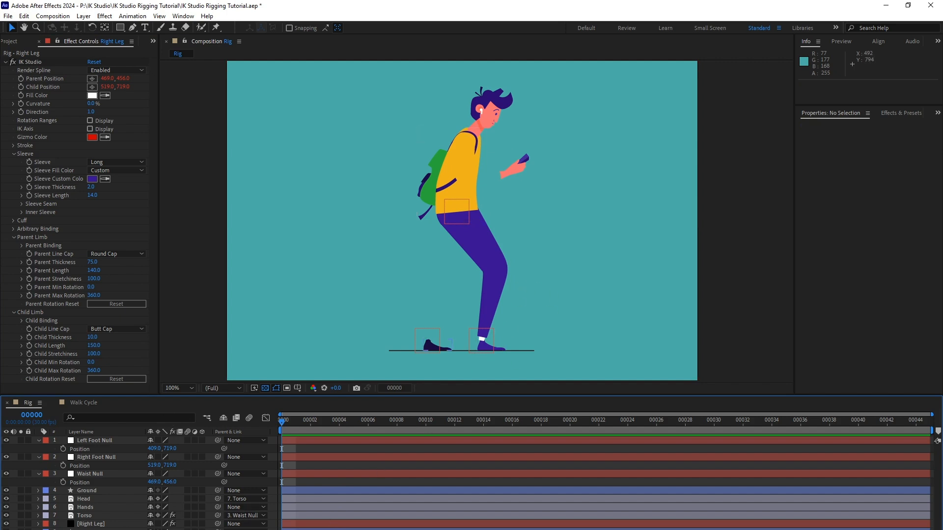
Check the trouser seams in the Walk Cycle composition, and enable the Right Leg's Sleeve Seam back in Rig.
left_click(84, 402)
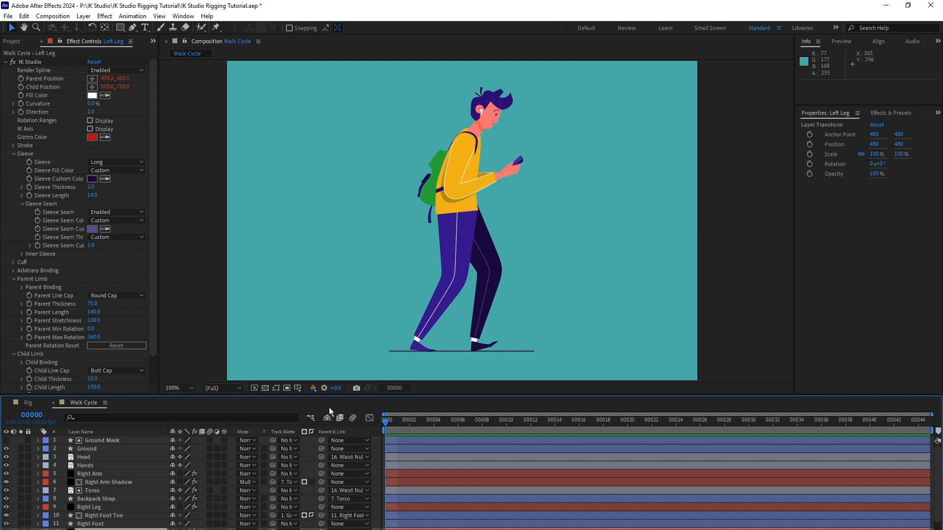
left_click(28, 403)
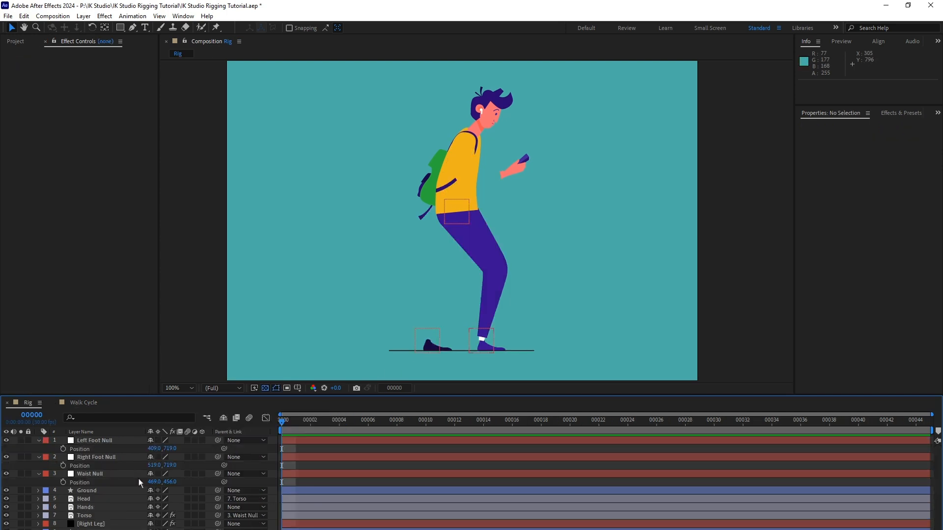
left_click(102, 524)
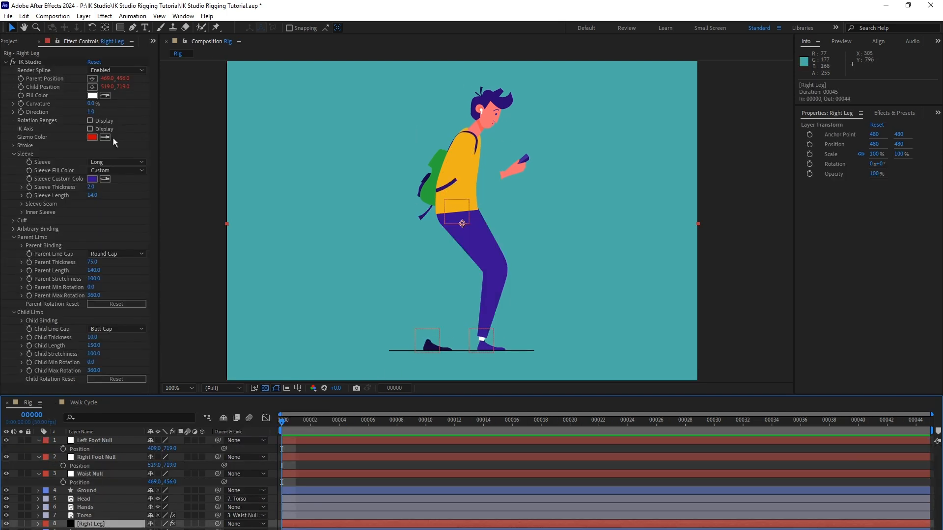
left_click(22, 204)
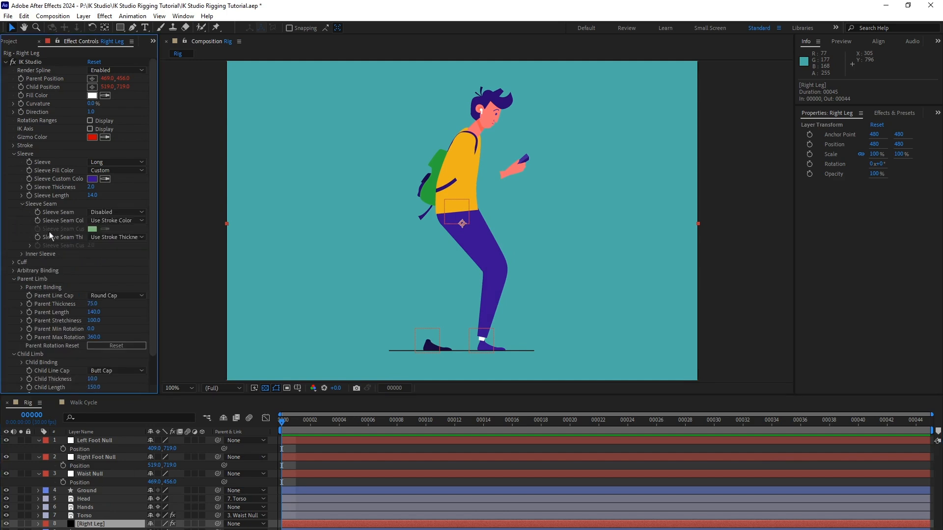
left_click(129, 212)
left_click(129, 239)
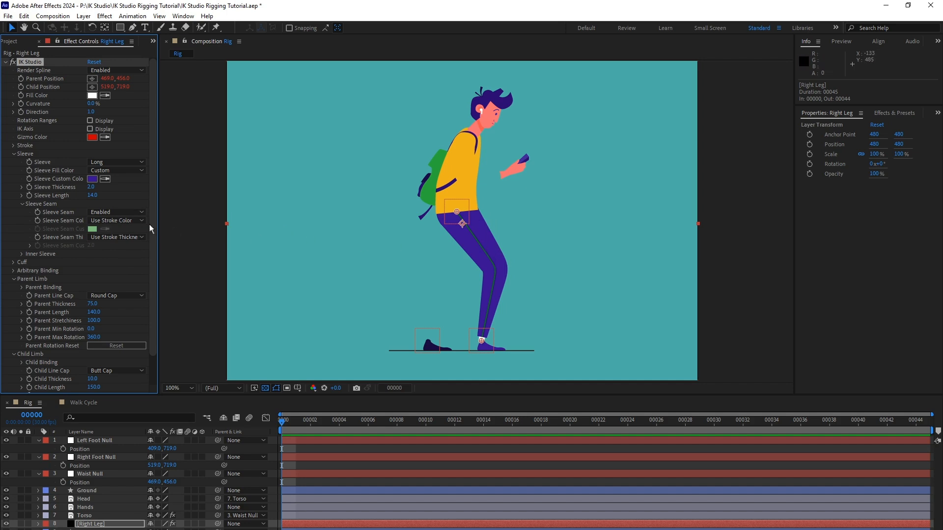
Set the Right Leg's Sleeve Seam Color to Custom and make the custom color white (FFFFFF).
left_click(136, 223)
left_click(132, 242)
left_click(92, 229)
left_click_drag(568, 106, 543, 72)
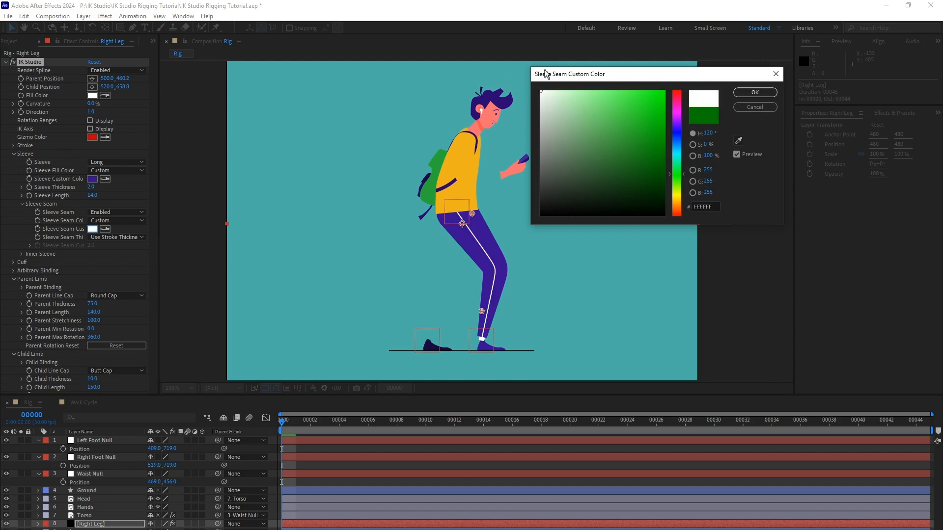
left_click(754, 93)
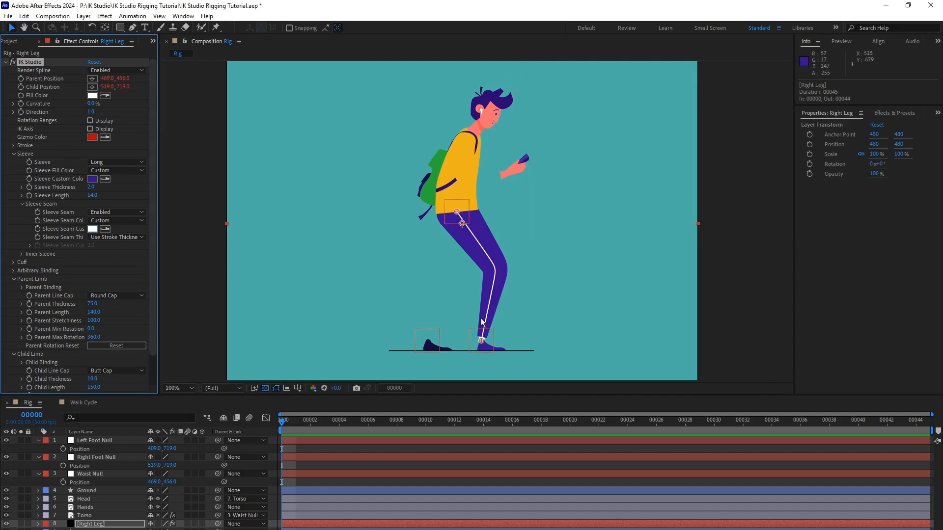
Set the Right Leg's Sleeve Seam Thickness to Custom and enter a thinner custom thickness.
left_click(134, 238)
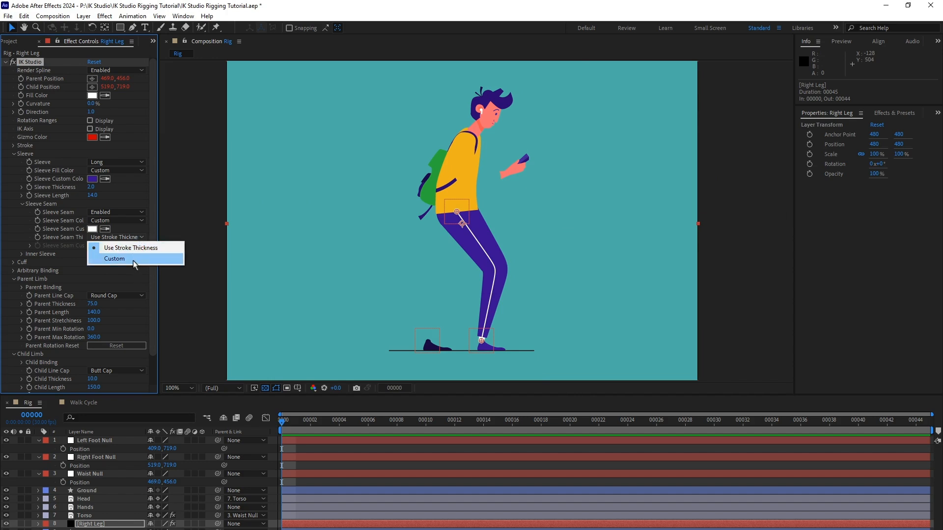
left_click(118, 258)
left_click(91, 246)
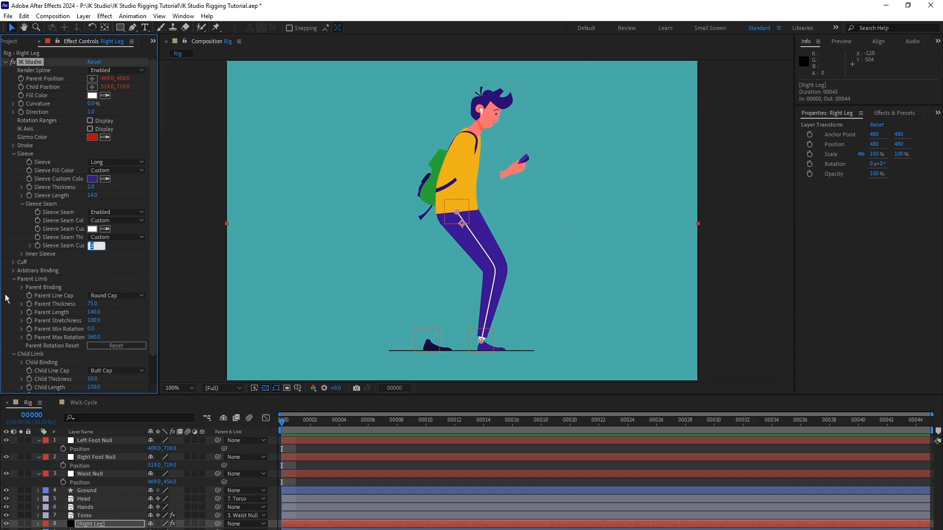
key("Return")
Test the Right Leg rig by moving the Waist Null and raising the Right Foot Null, undoing each move.
left_click(117, 476)
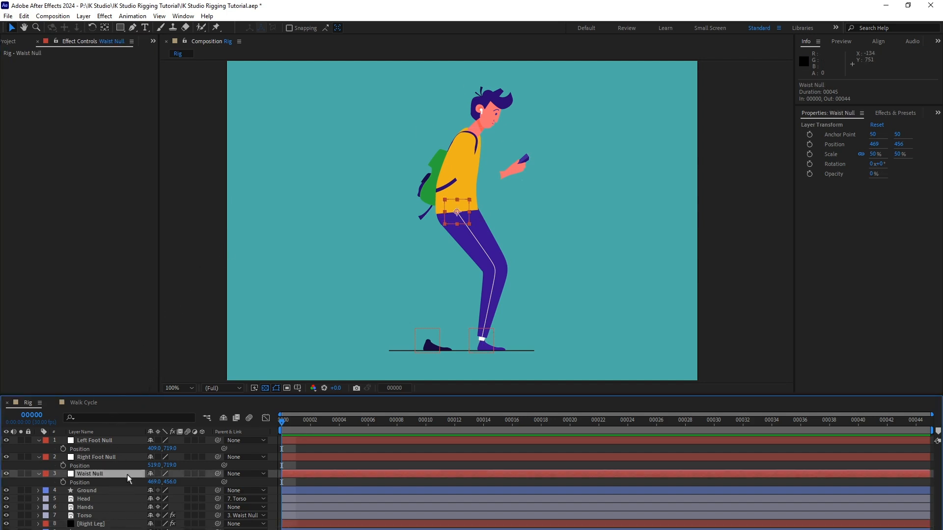
mouse_move(459, 212)
left_mouse_down()
mouse_move(486, 205)
mouse_move(441, 220)
mouse_move(491, 206)
mouse_move(438, 208)
mouse_move(486, 212)
mouse_move(464, 212)
left_mouse_up()
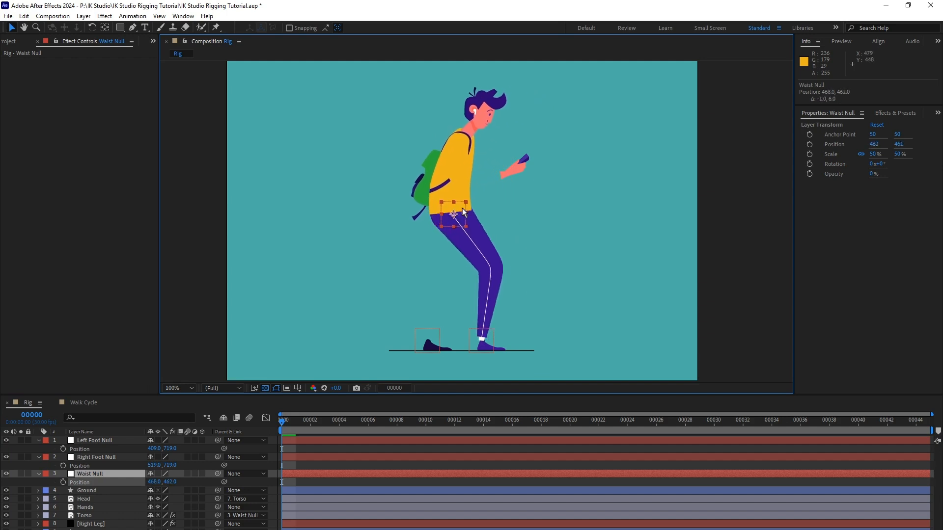
key("ctrl+z")
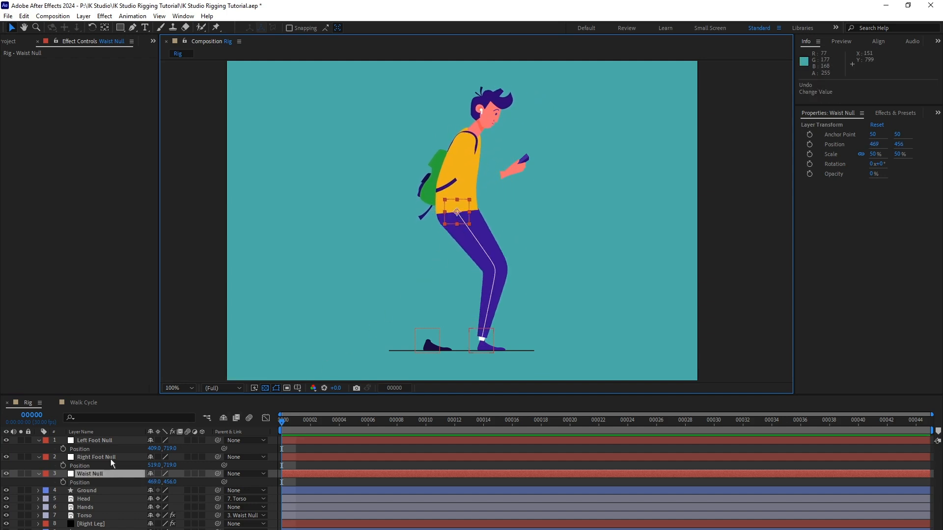
left_click(110, 457)
left_click_drag(489, 332, 484, 293)
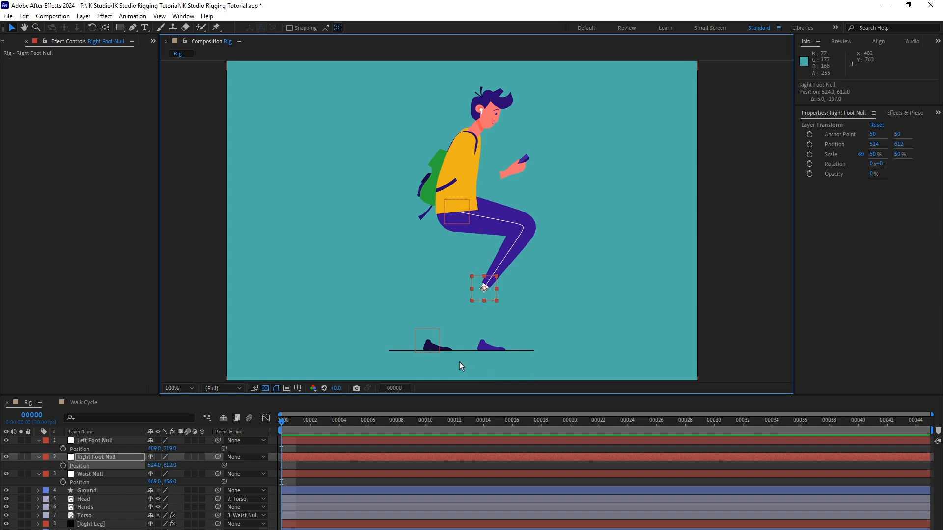
key("ctrl+z")
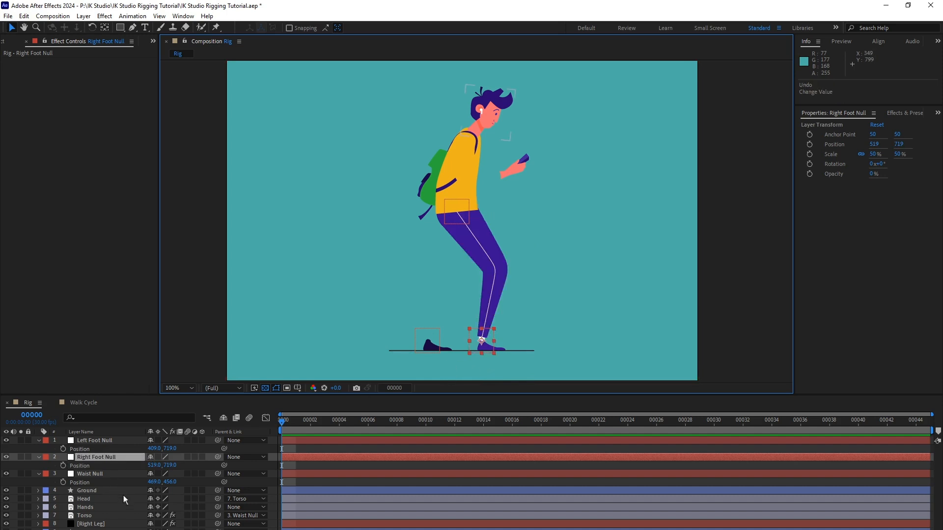
Reveal the Position properties of the Right Foot and Left Foot layers in the Rig timeline.
middle_click(122, 524)
key("v")
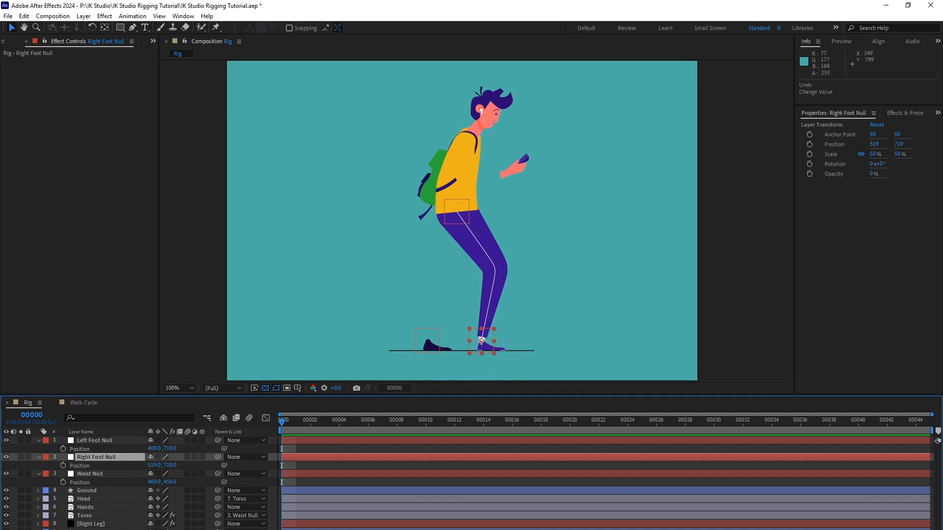
left_click(481, 340)
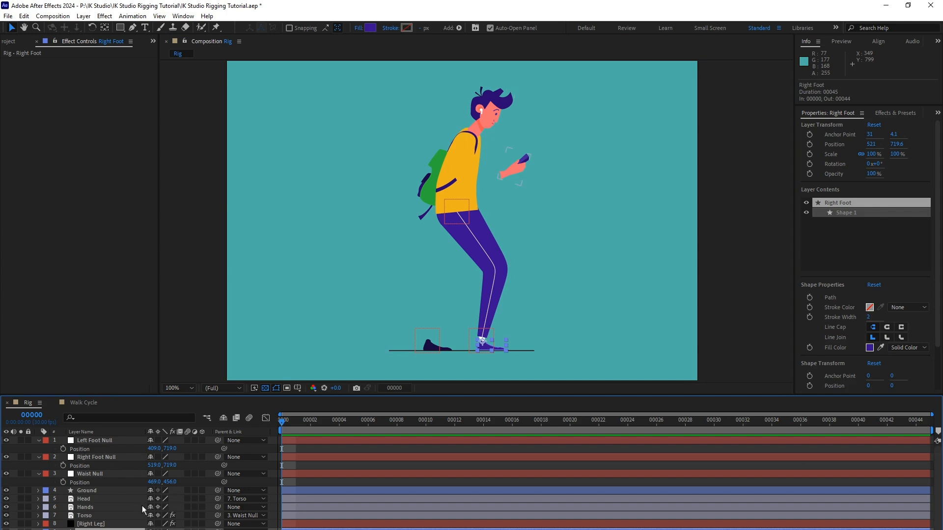
left_click(122, 529)
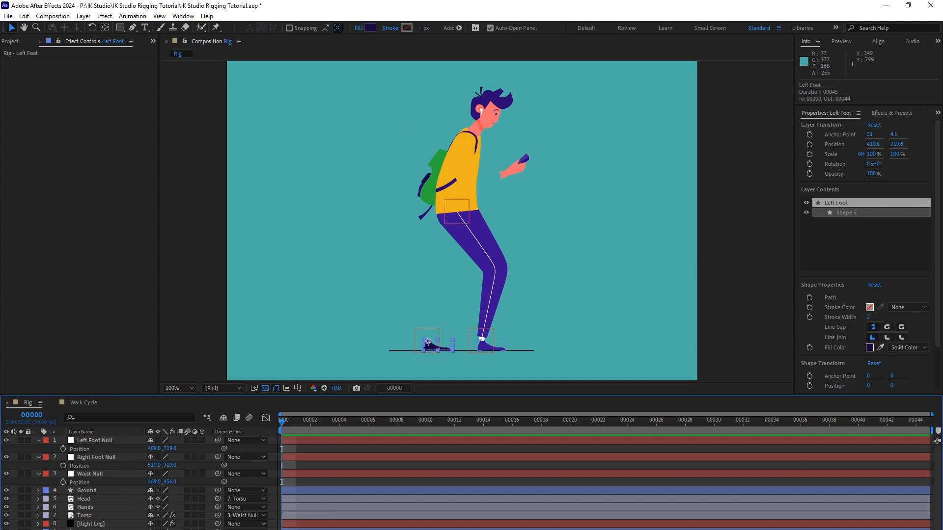
left_click_drag(122, 529, 121, 479)
key("v")
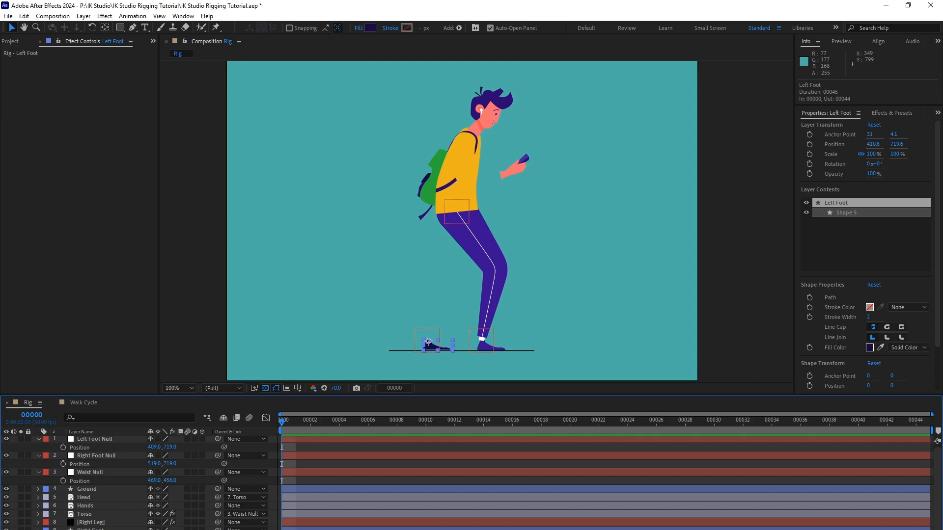
scroll(123, 500, "down", 1)
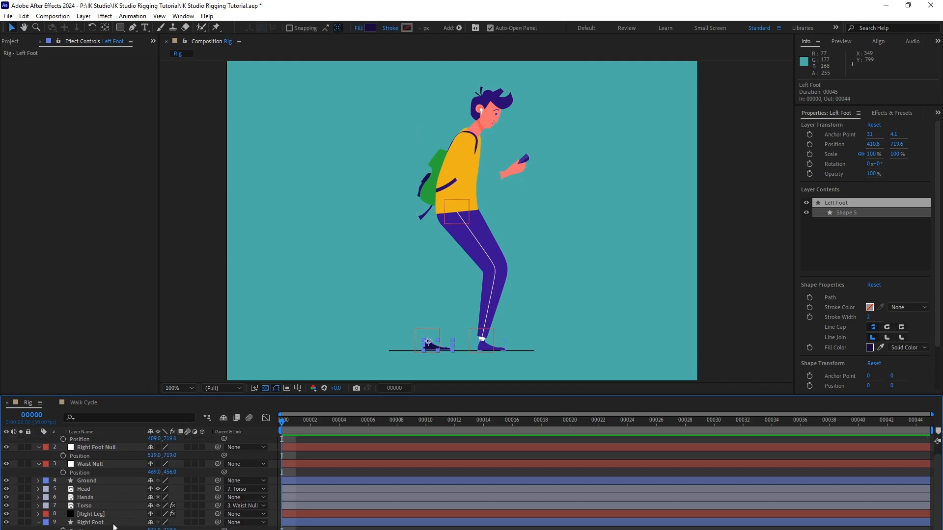
Link the Right Foot's Position to the Right Foot Null's Position, and the Left Foot's Position to the Left Foot Null's.
left_click(114, 524)
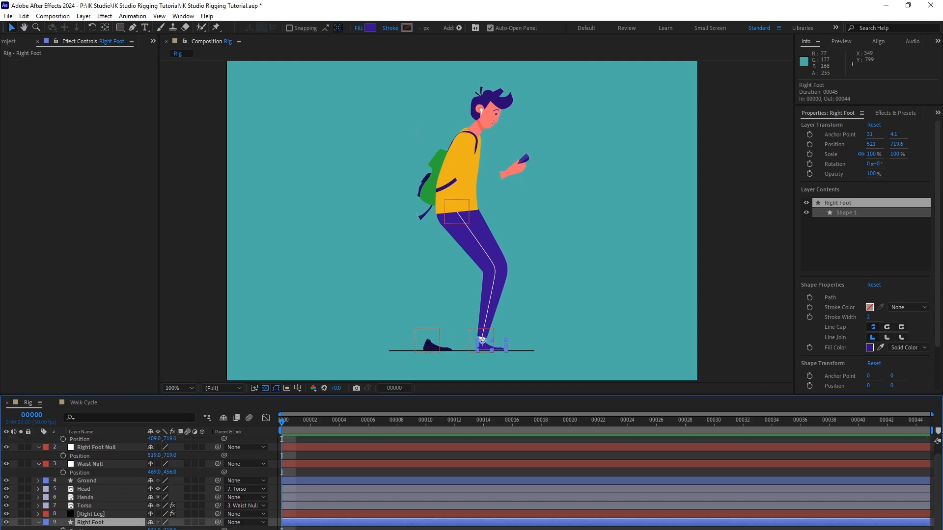
left_click_drag(224, 529, 124, 458)
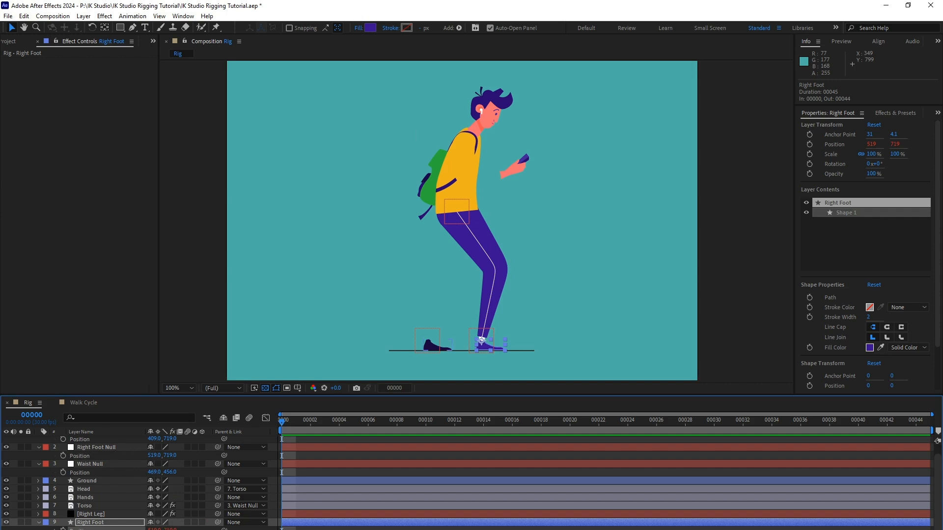
left_click_drag(224, 529, 118, 448)
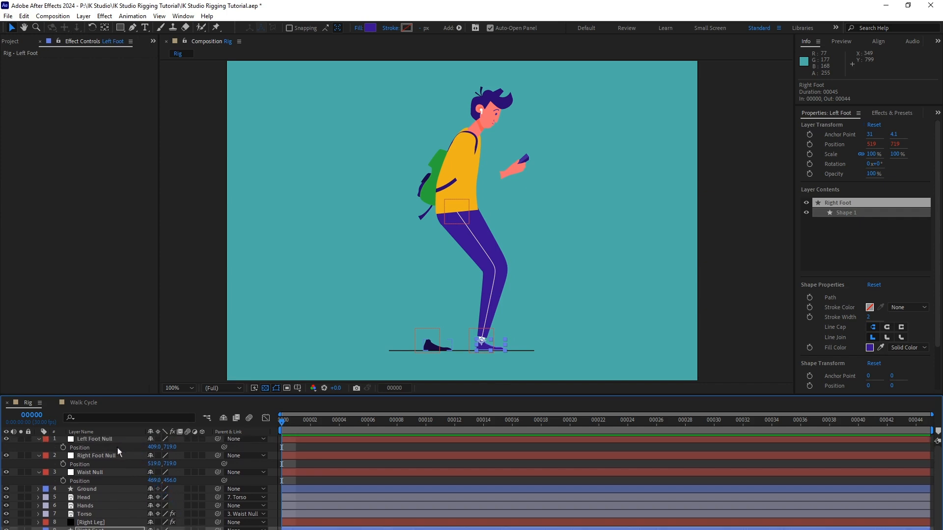
key("v")
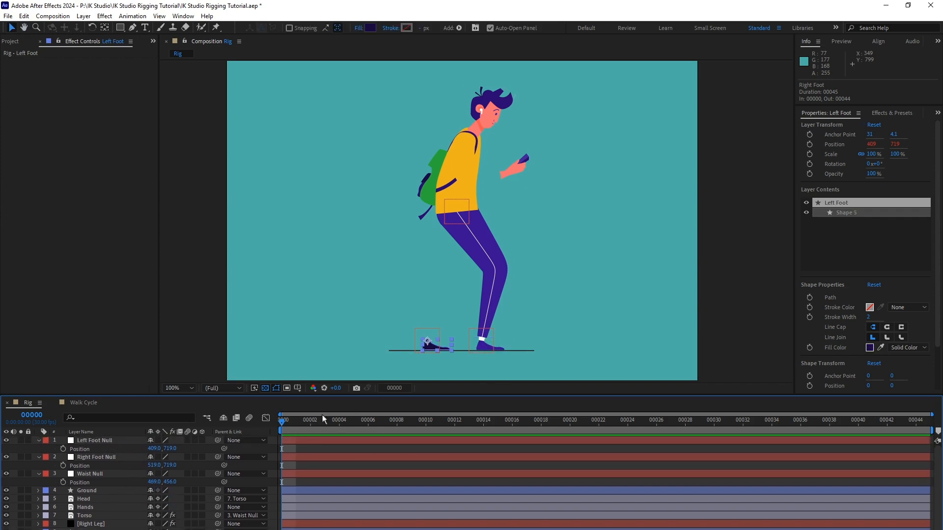
Test the foot links by moving the Right Foot Null and the Left Foot Null, undoing each move.
left_click(116, 456)
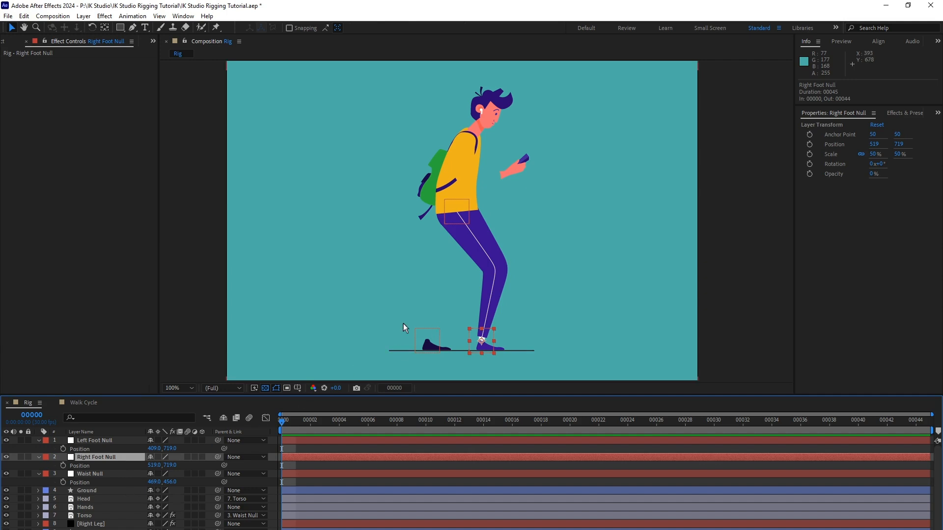
left_click_drag(493, 336, 513, 312)
key("ctrl+z")
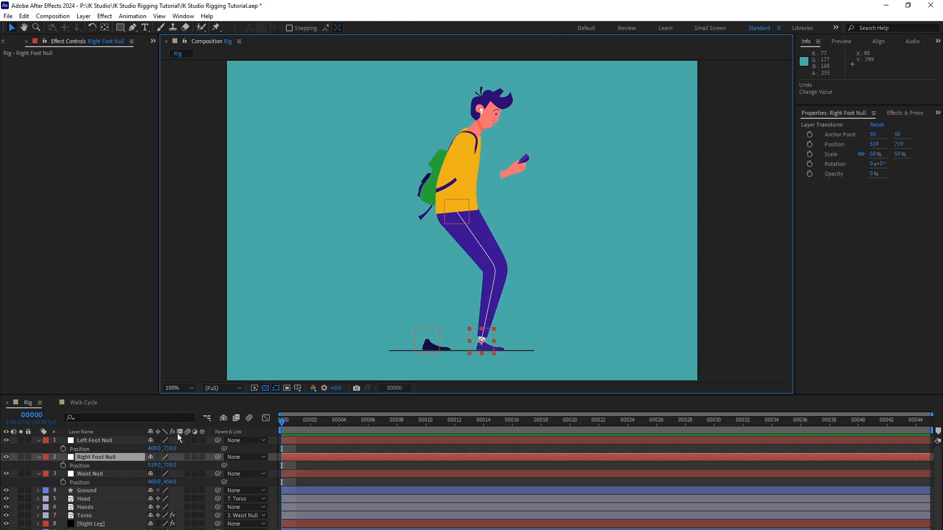
left_click(106, 440)
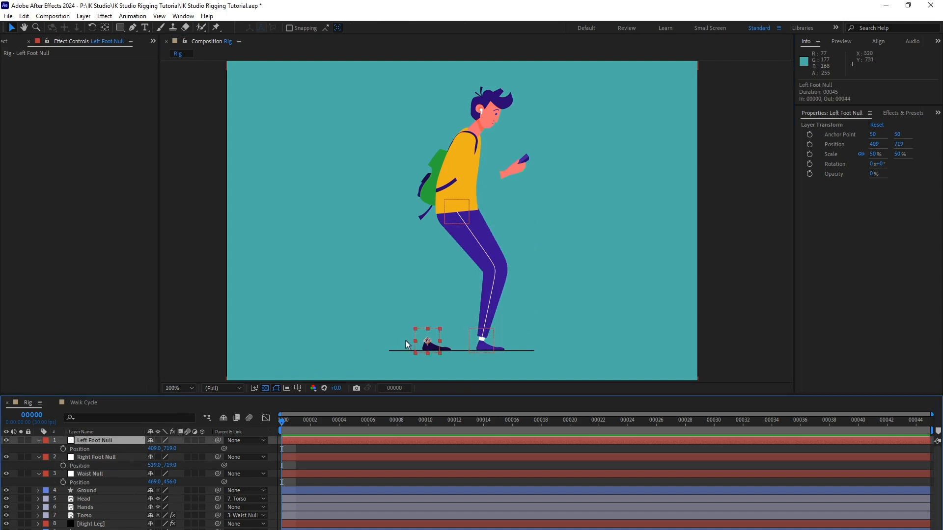
left_click_drag(429, 338, 411, 296)
key("ctrl+z")
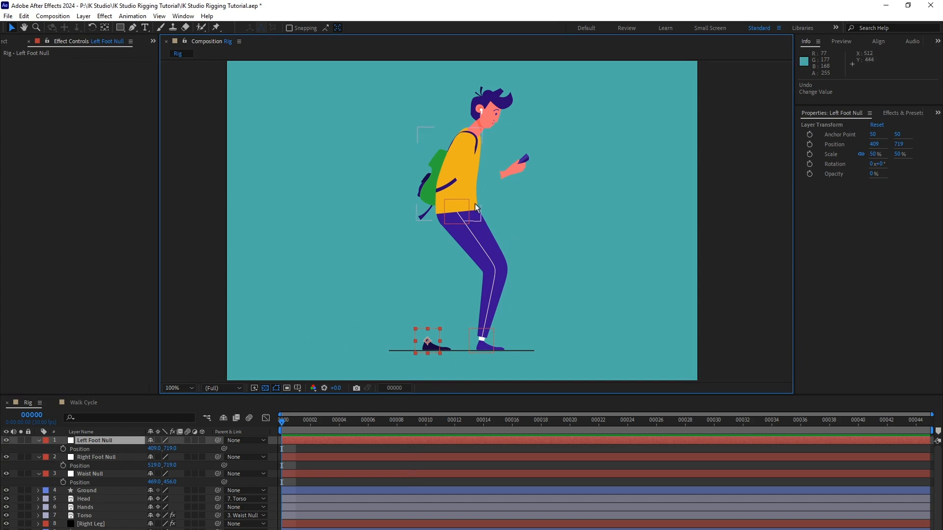
Duplicate the Right Leg layer and rename the copy Left Leg.
left_click(93, 524)
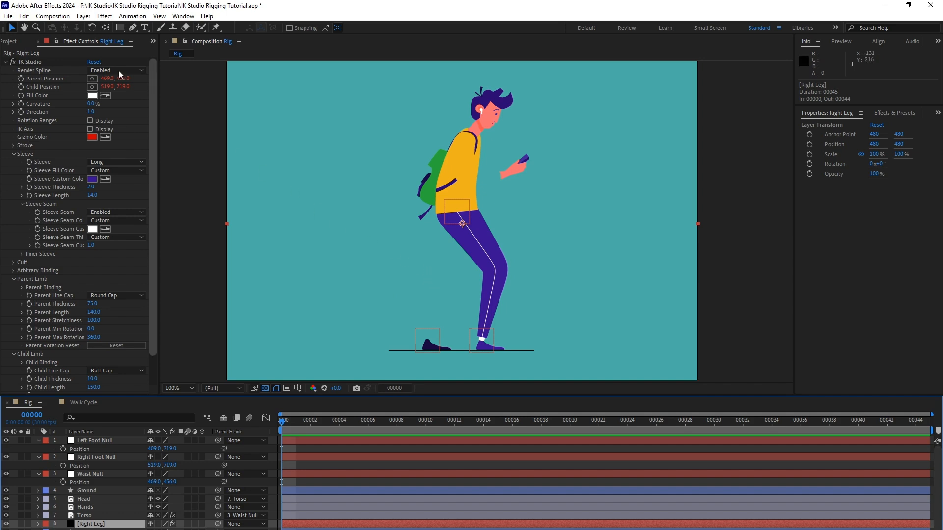
left_click(24, 16)
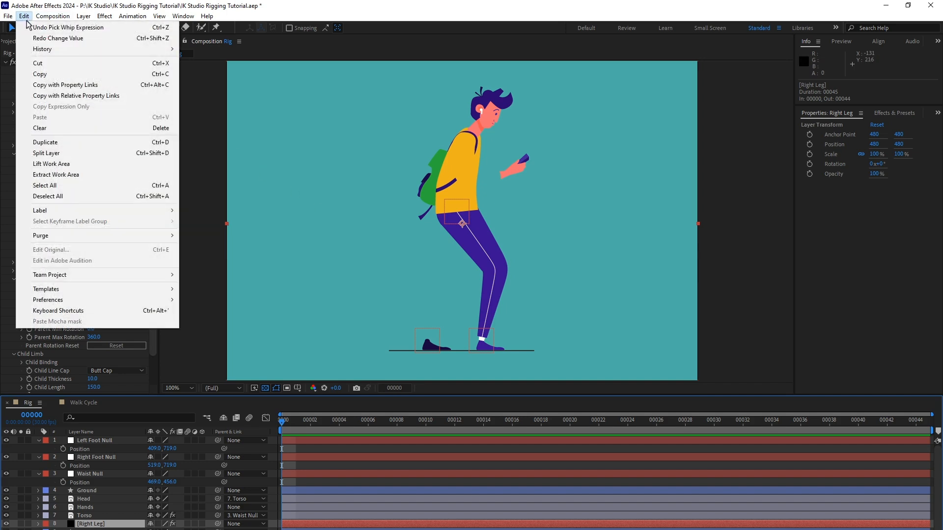
left_click(81, 143)
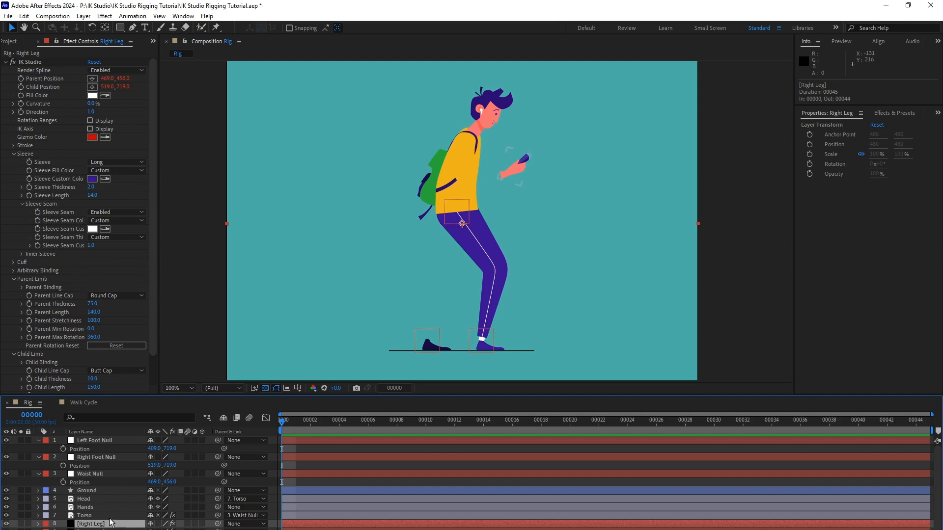
key("Return")
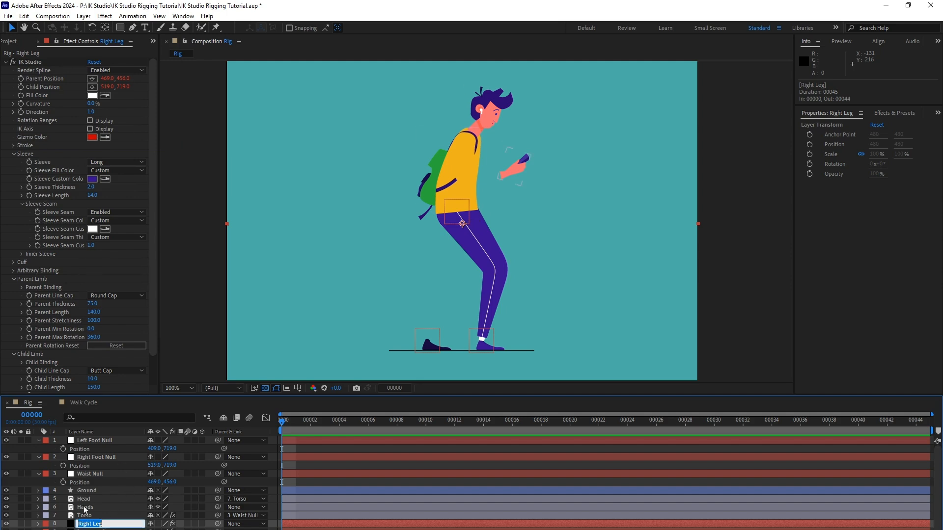
type("Left Leg")
key("Return")
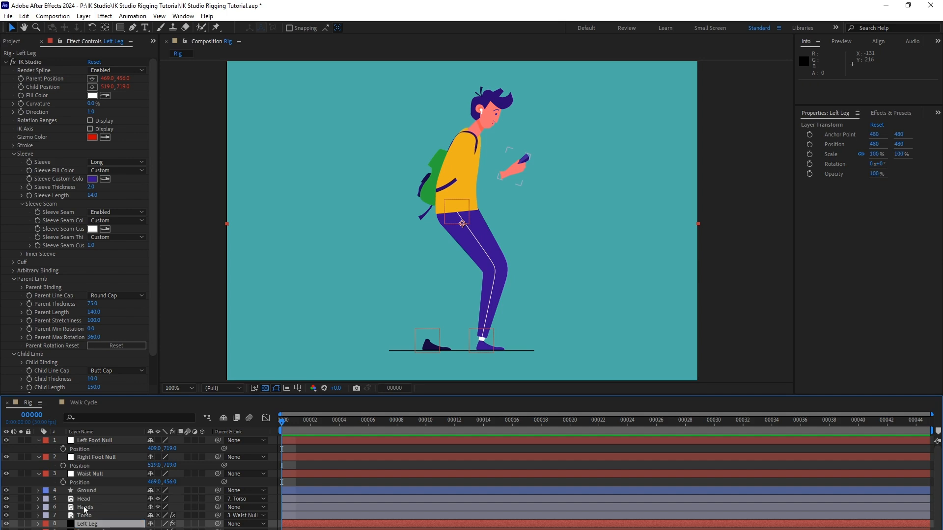
Reveal the Parent Position and Child Position expressions of the Left Leg's IK Studio effect in the timeline.
left_click(39, 524)
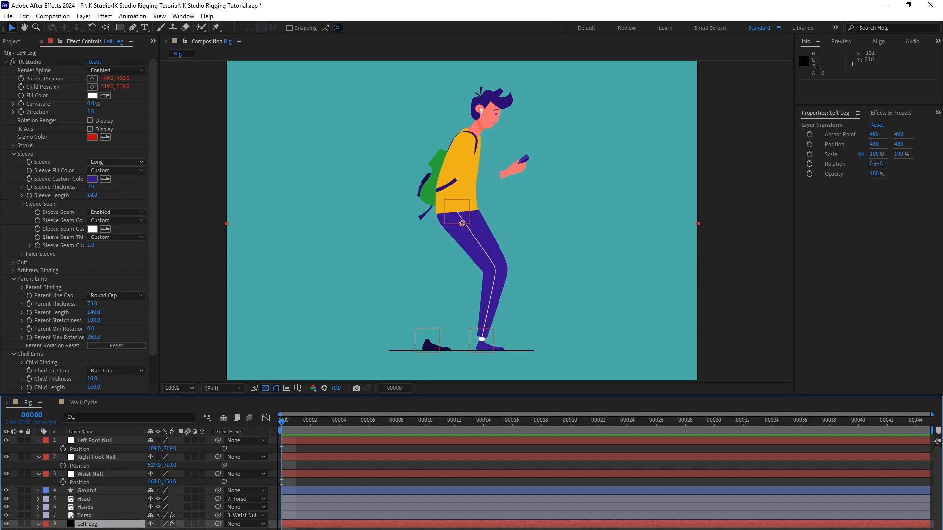
scroll(93, 503, "down", 1)
scroll(94, 503, "down", 1)
left_click(47, 499)
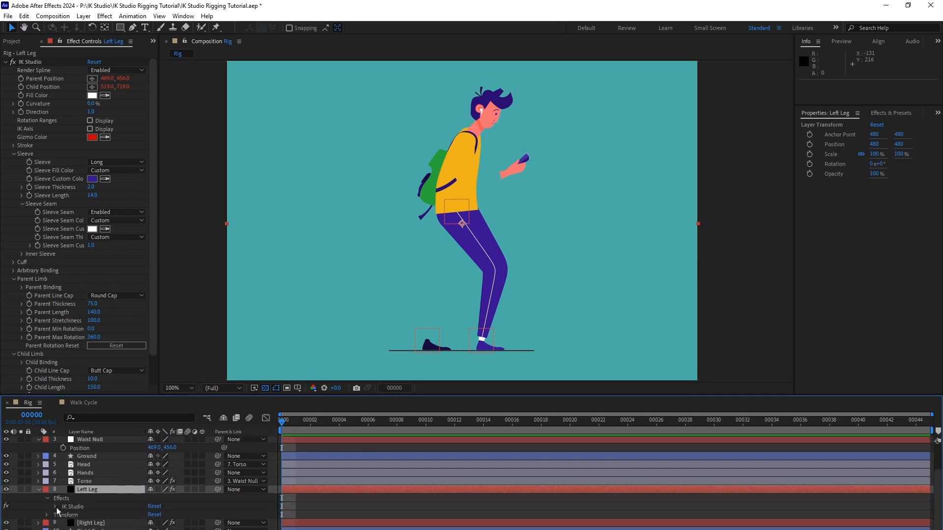
left_click(56, 508)
scroll(102, 525, "down", 3)
scroll(117, 479, "up", 5)
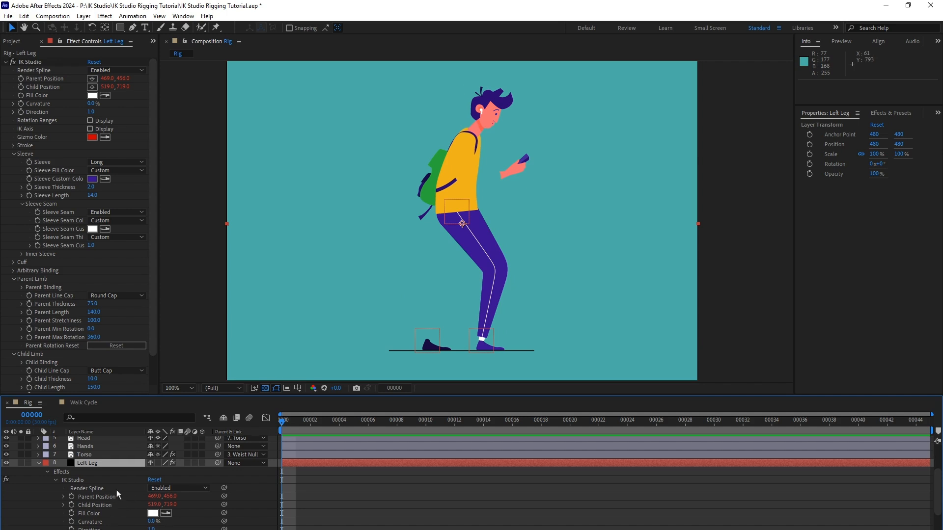
scroll(103, 486, "down", 2)
left_click(90, 479)
left_click(63, 477)
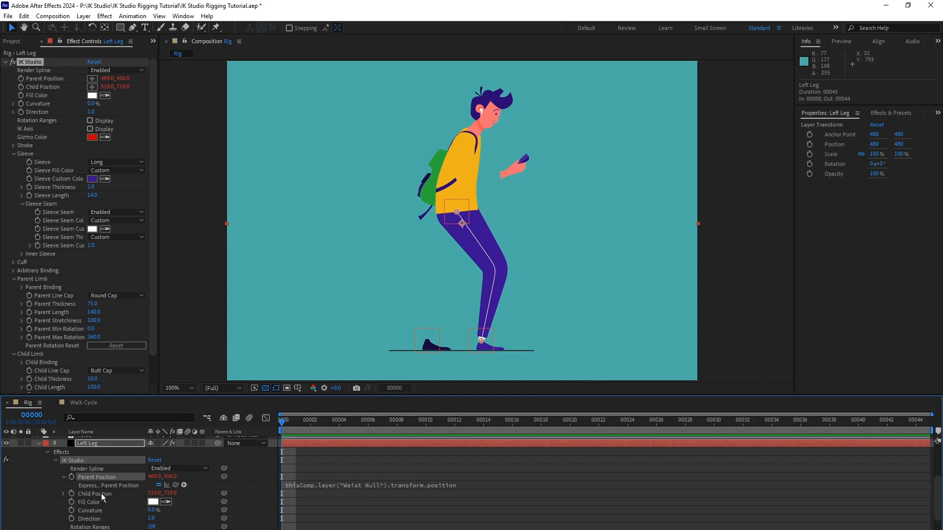
left_click(63, 495)
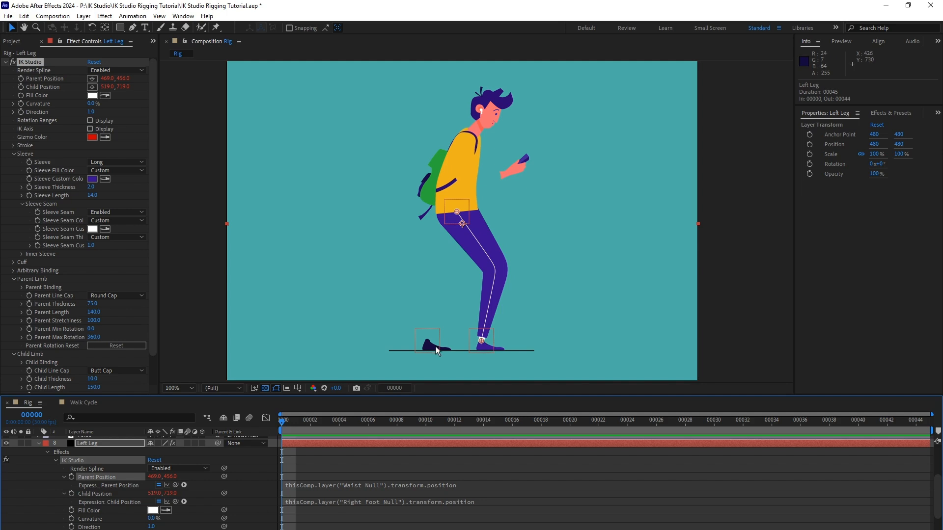
Edit the Left Leg's Child Position expression to reference "Left Foot Null" and collapse the layer's properties.
left_click(370, 502)
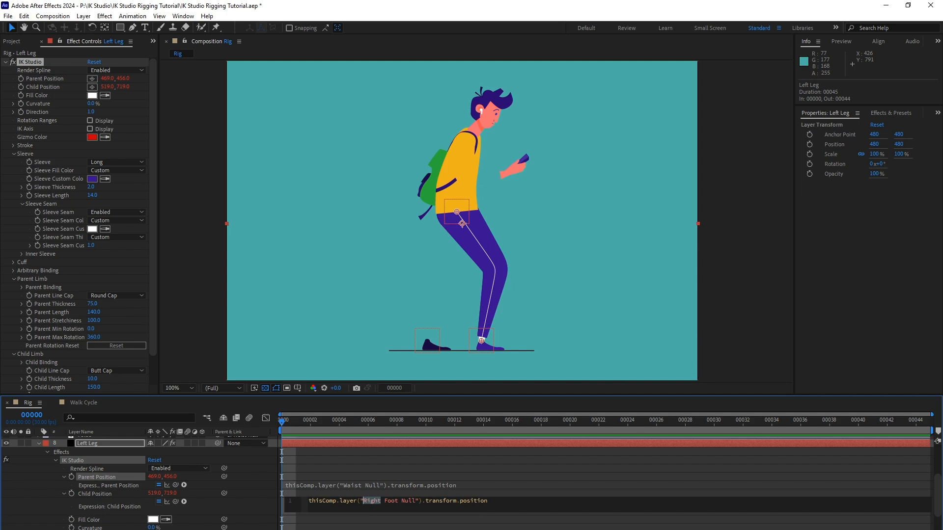
type("Left")
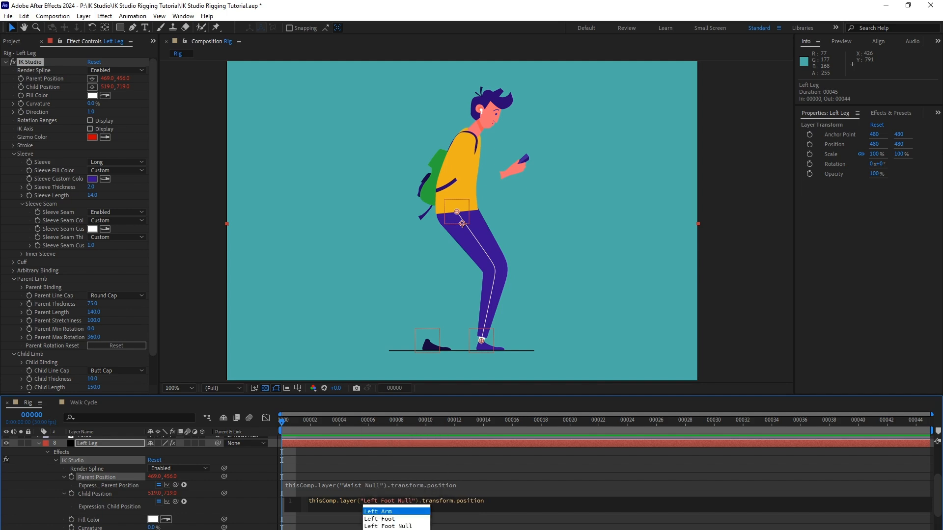
left_click(521, 467)
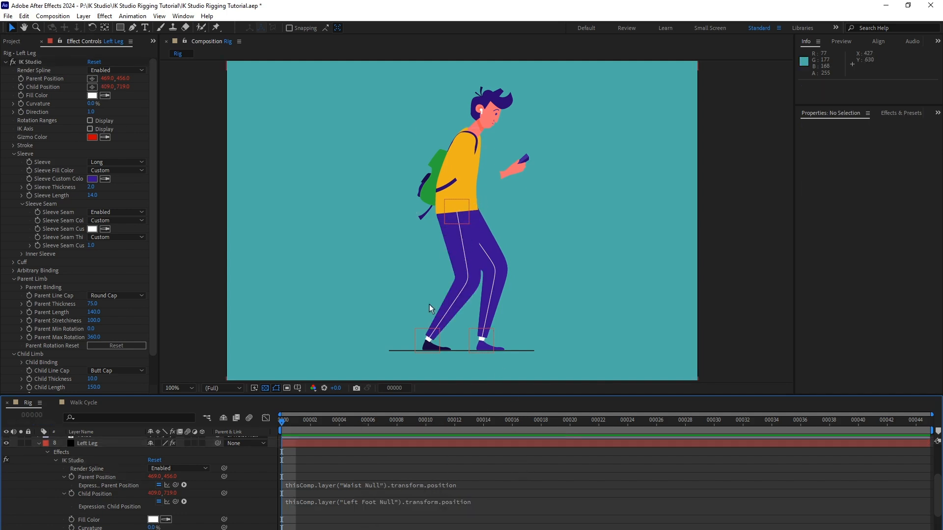
left_click(38, 443)
scroll(122, 467, "up", 2)
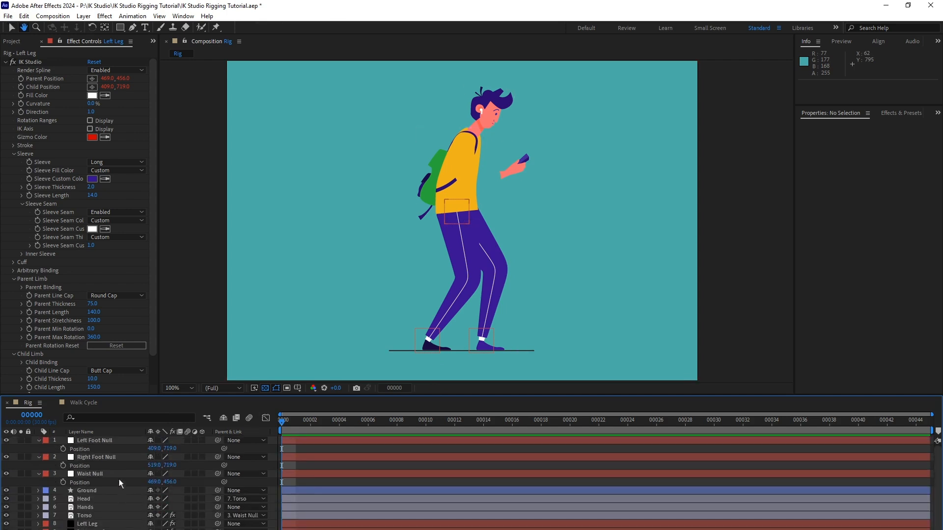
Test both legs by moving the Waist Null, Right Foot Null and Left Foot Null, undoing each move.
left_click(101, 473)
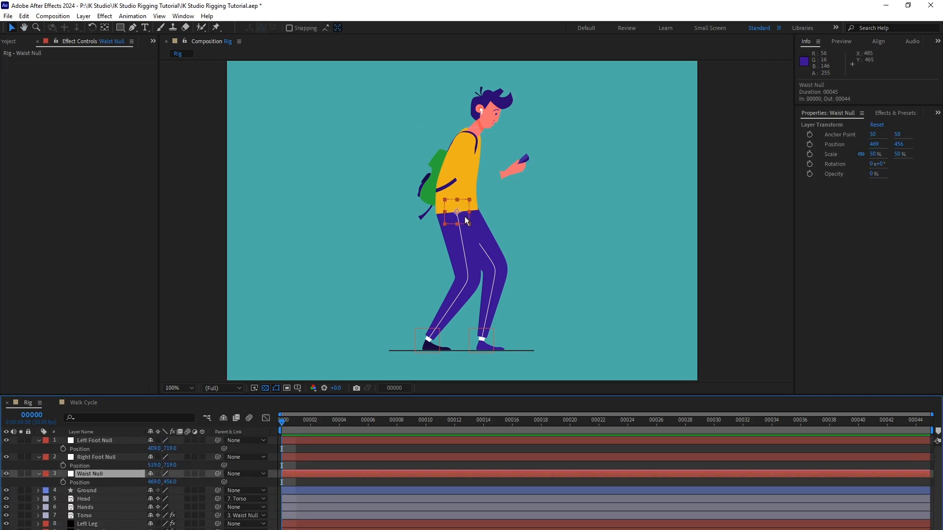
mouse_move(459, 224)
left_mouse_down()
mouse_move(435, 226)
mouse_move(486, 248)
mouse_move(432, 235)
mouse_move(485, 234)
mouse_move(431, 231)
mouse_move(458, 236)
left_mouse_up()
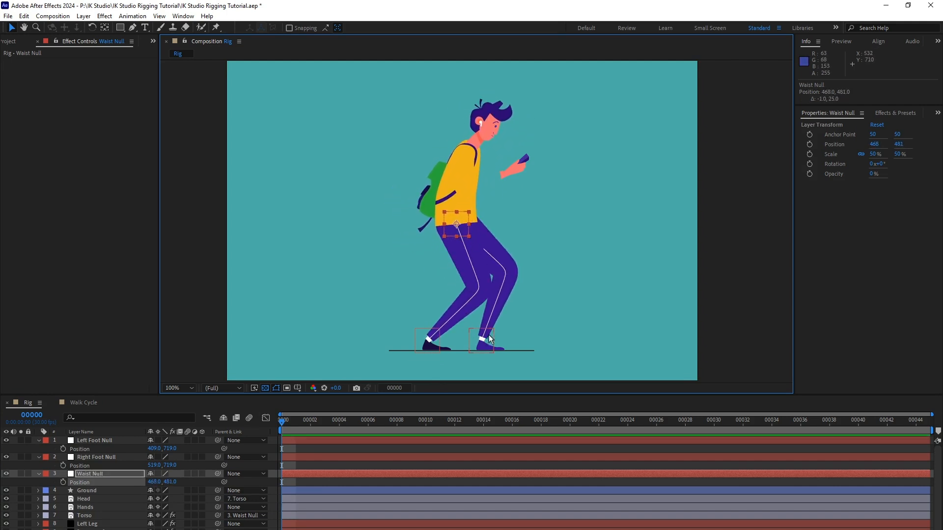
key("ctrl+z")
left_click(117, 456)
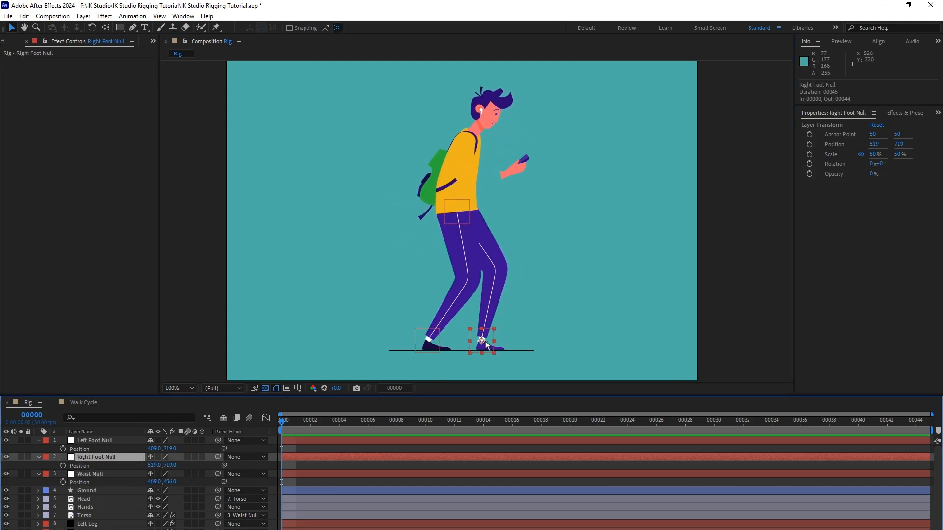
left_click_drag(485, 340, 501, 314)
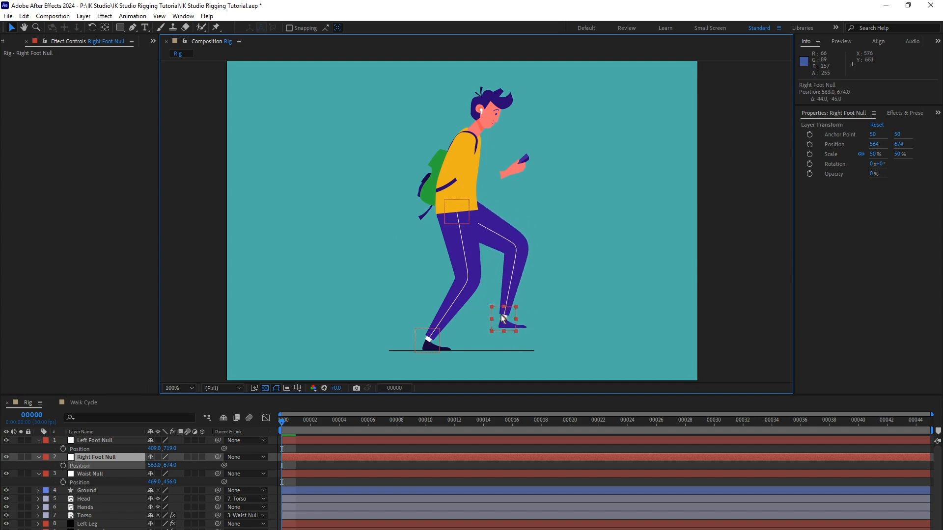
key("ctrl+z")
left_click(120, 441)
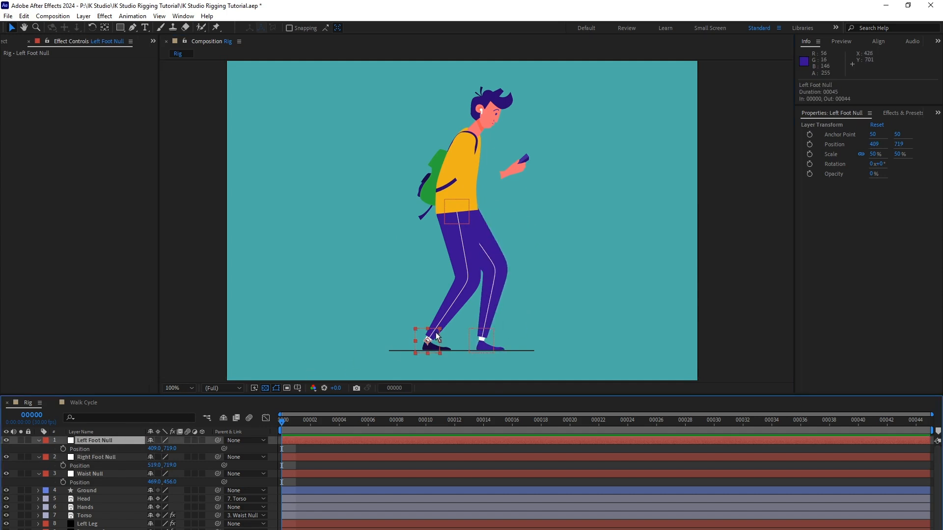
mouse_move(435, 332)
left_mouse_down()
mouse_move(419, 305)
mouse_move(441, 324)
left_mouse_up()
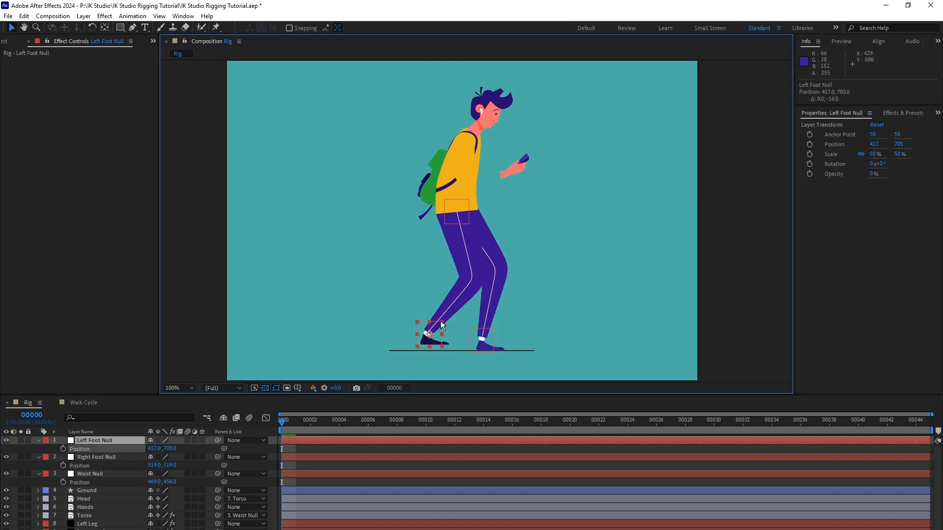
key("ctrl+z")
Move the Left Leg layer directly below the Right Leg layer in the stacking order.
scroll(125, 470, "down", 1)
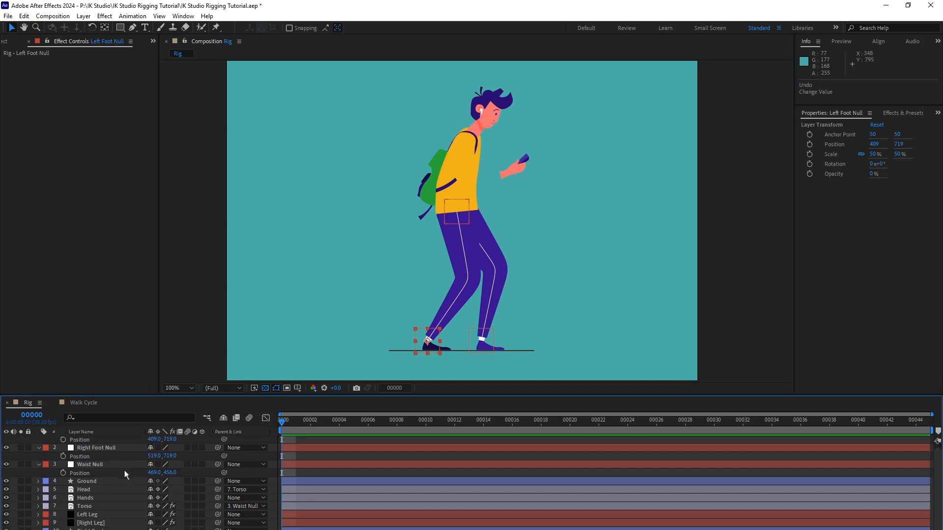
scroll(125, 471, "down", 1)
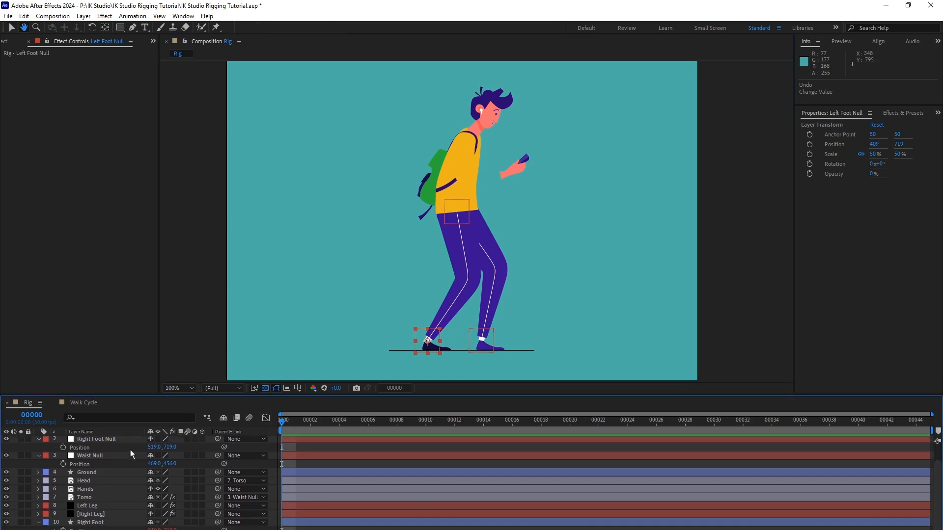
left_click(89, 505)
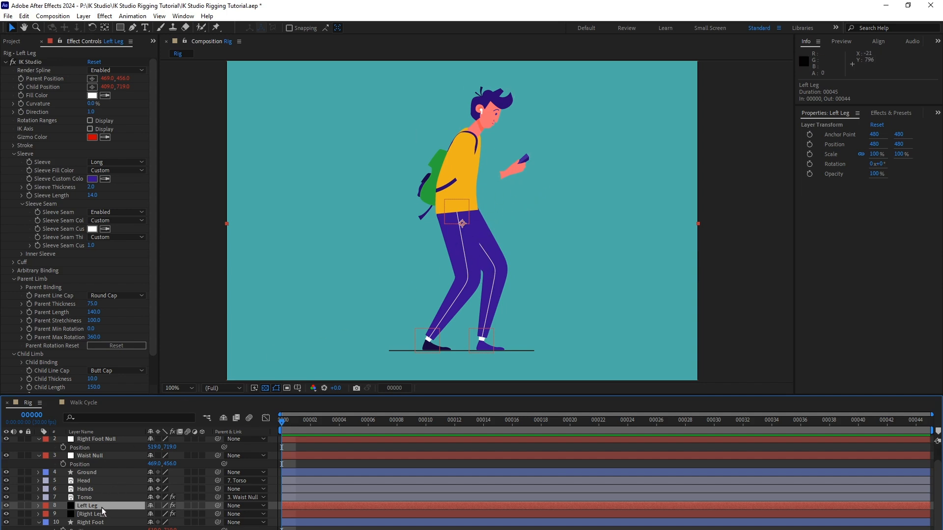
left_click_drag(102, 508, 106, 522)
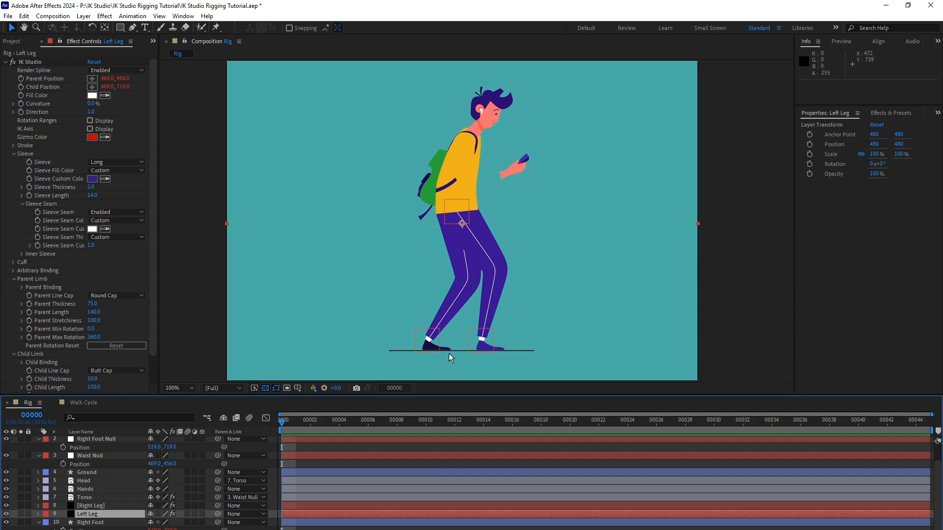
Darken the Left Leg's Sleeve Custom Color to 1C084A by setting its brightness to 29%.
left_click(94, 179)
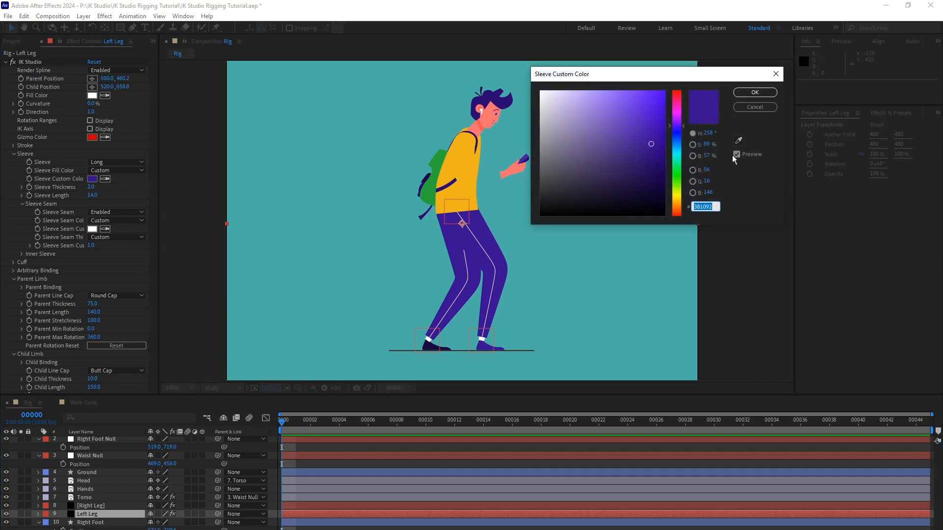
left_click_drag(706, 155, 694, 155)
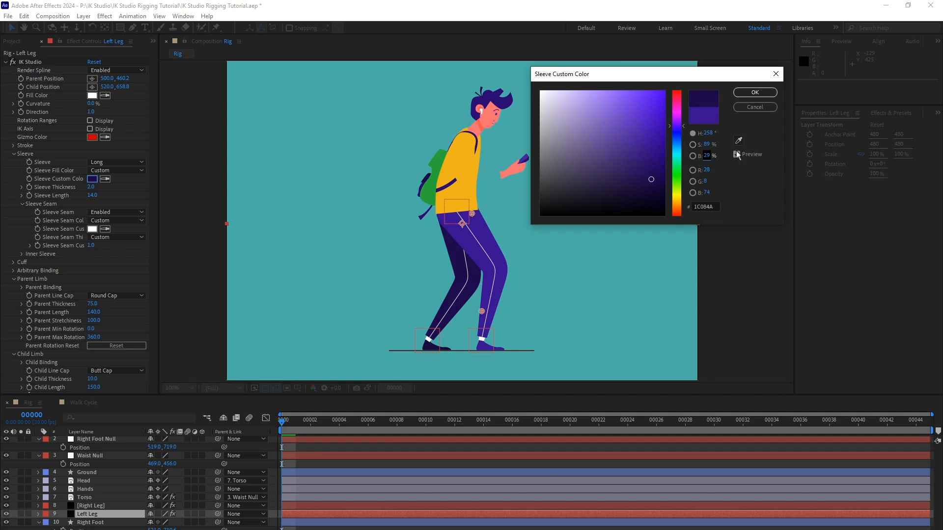
left_click(755, 93)
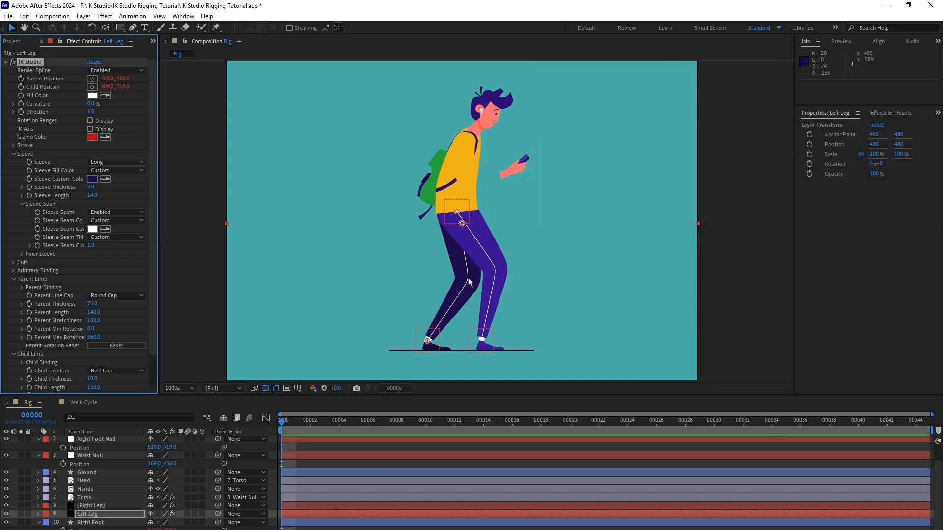
Set the Left Leg's Sleeve Seam Custom Color to the muted lavender A184CD.
left_click(93, 229)
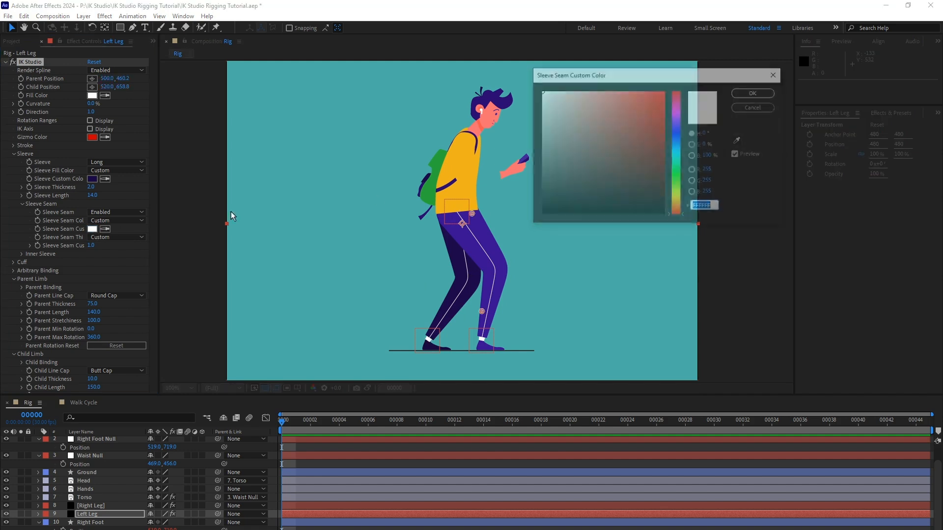
left_click(679, 126)
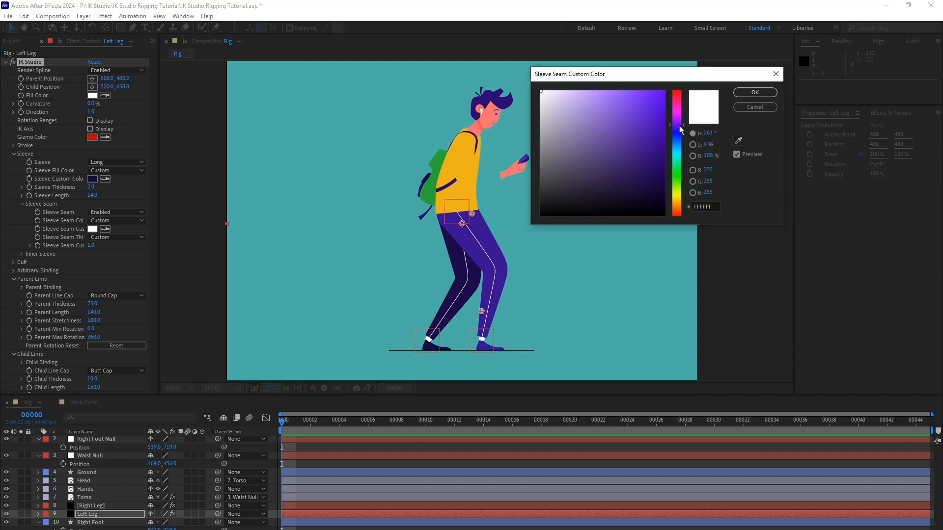
left_click_drag(611, 114, 584, 115)
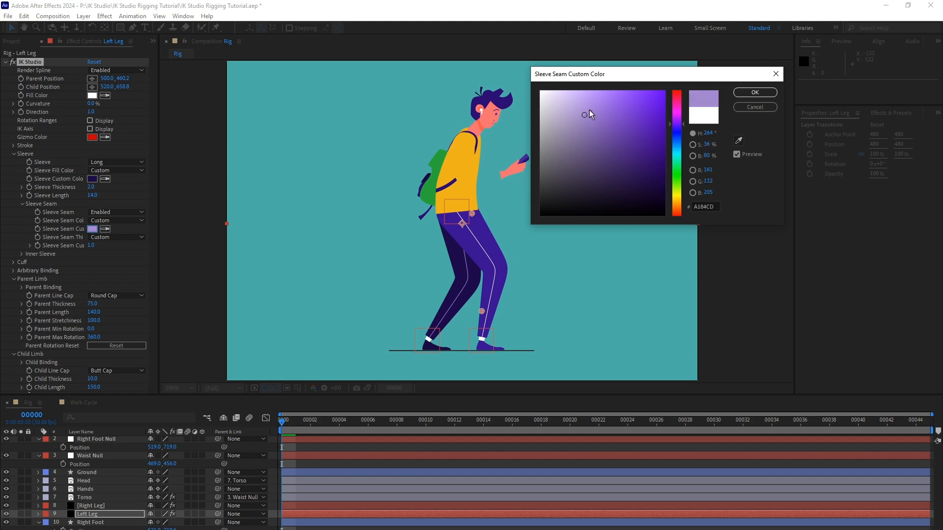
left_click(761, 94)
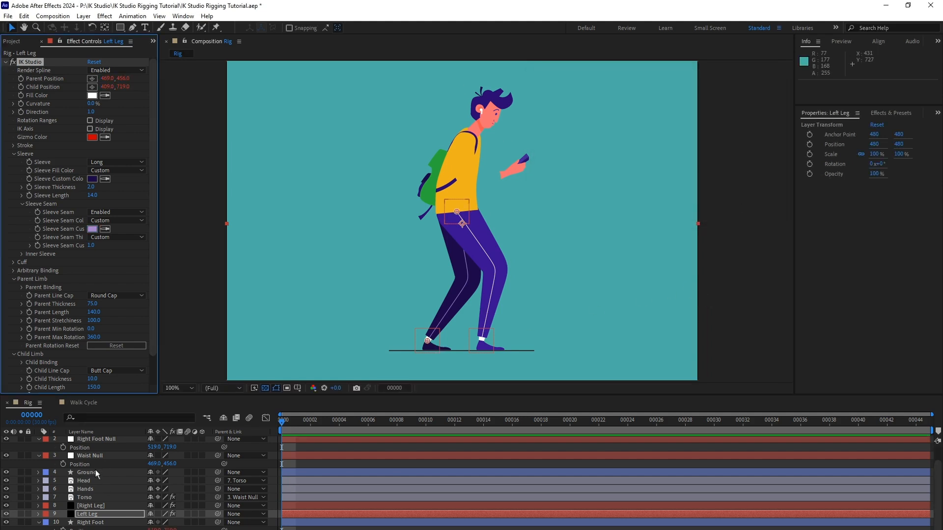
Test the recoloured leg rig by moving the Waist Null, and undo the move.
scroll(96, 483, "up", 1)
left_click(107, 463)
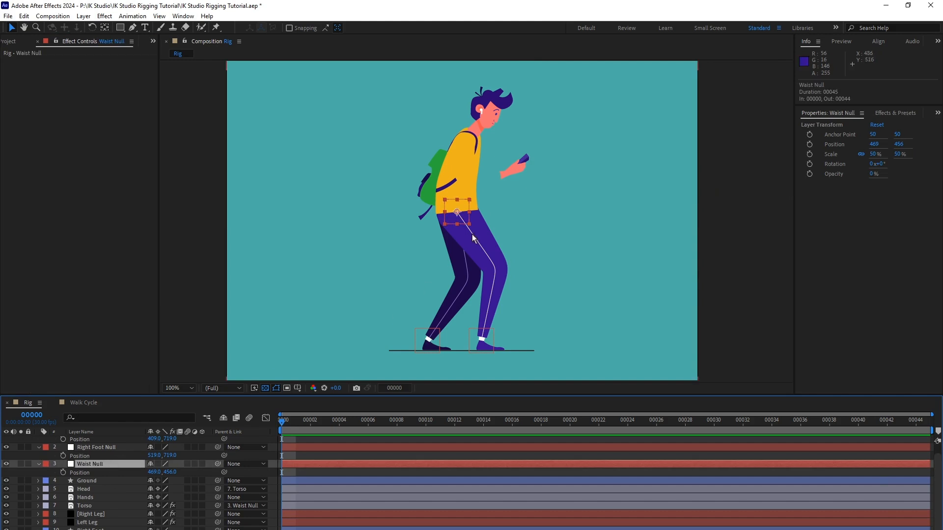
mouse_move(451, 210)
left_mouse_down()
mouse_move(449, 245)
mouse_move(463, 208)
mouse_move(417, 216)
mouse_move(473, 246)
mouse_move(464, 212)
mouse_move(450, 233)
mouse_move(480, 214)
mouse_move(441, 226)
left_mouse_up()
key("ctrl+z")
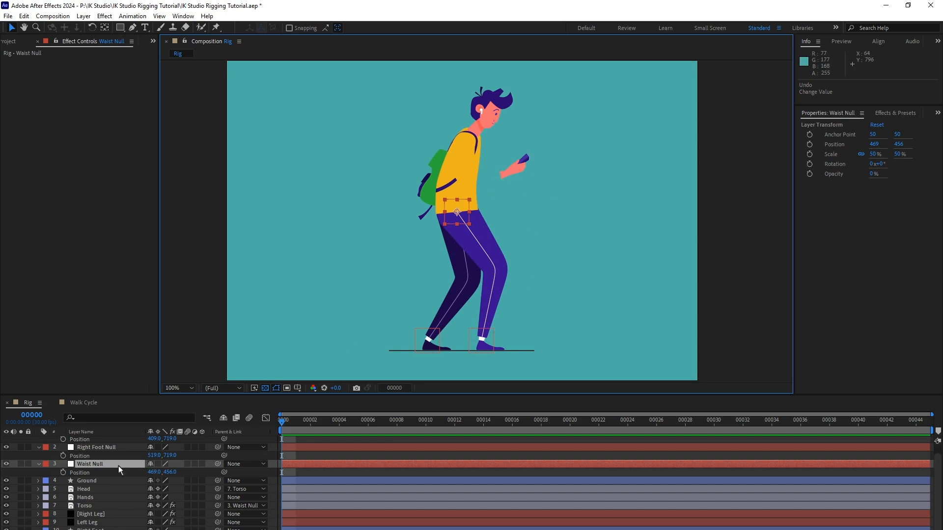
Add a new null object above the Waist Null and set its anchor point to 50, 50.
scroll(120, 471, "up", 1)
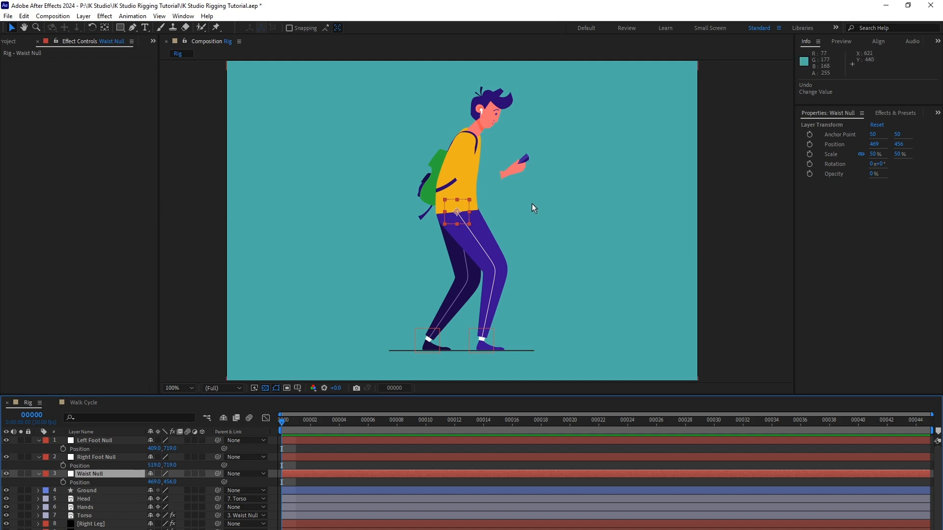
left_click(88, 18)
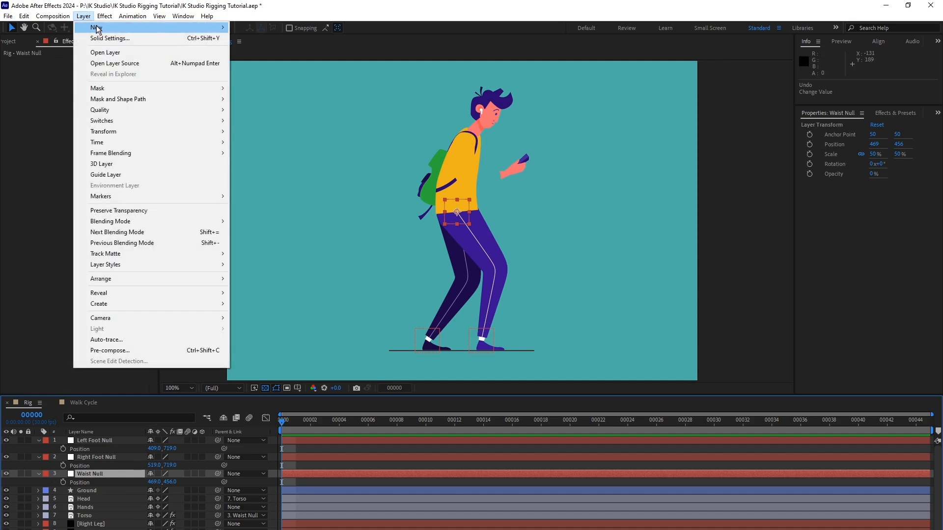
mouse_move(97, 26)
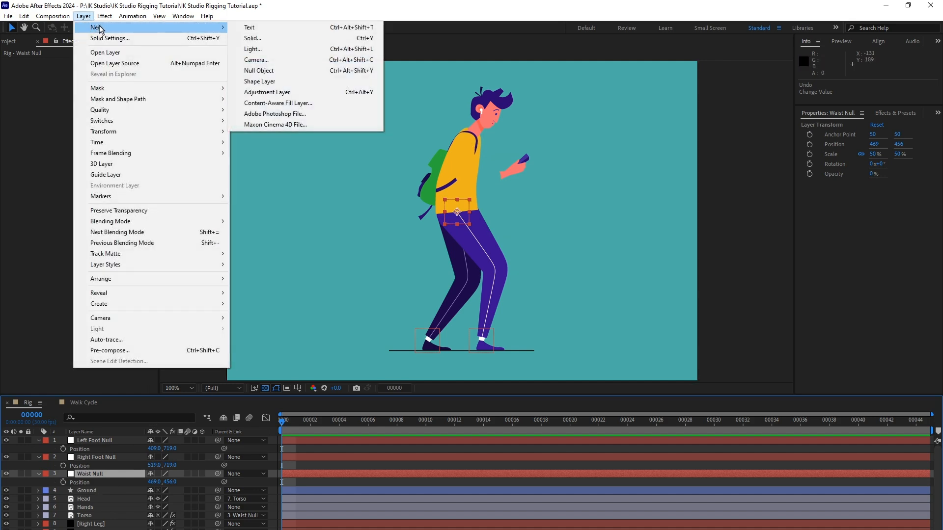
left_click(264, 71)
left_click(111, 474)
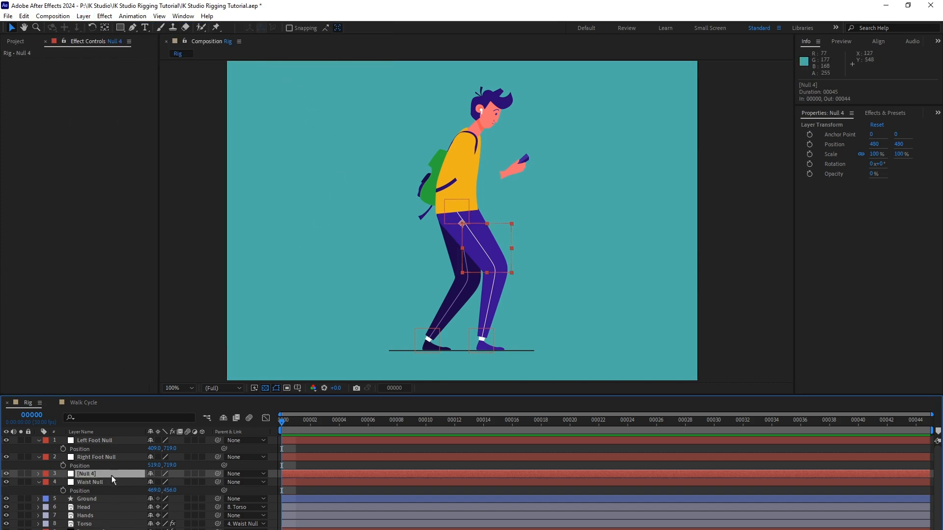
key("a")
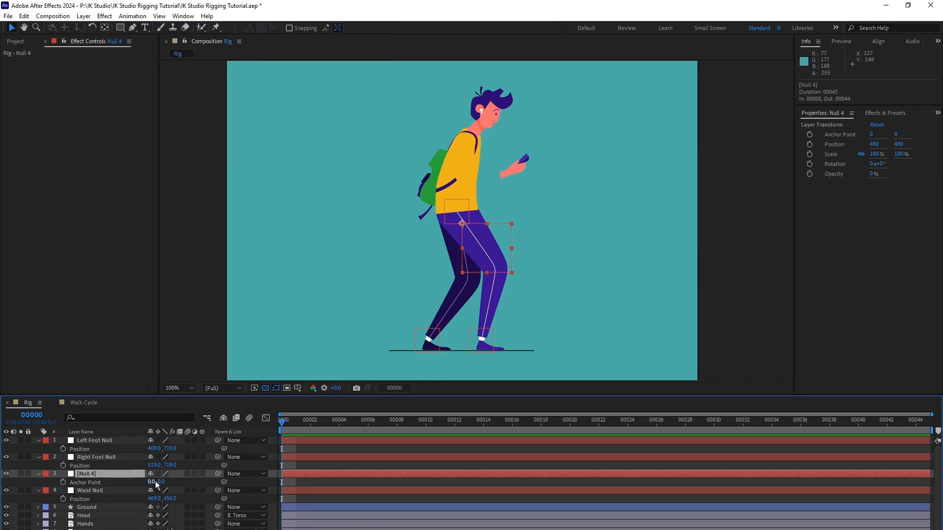
key("Return")
type("50")
key("Return")
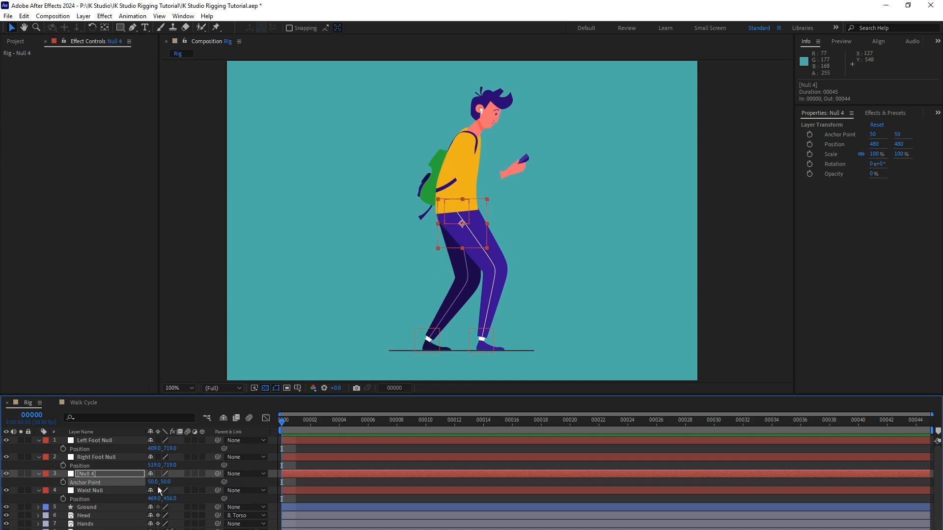
Set the new null's scale to 50%.
key("s")
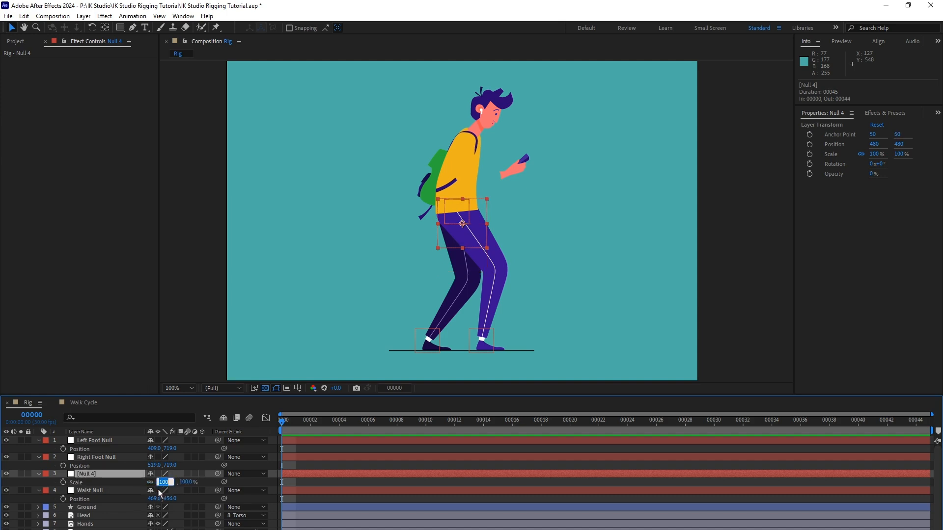
type("50")
key("Return")
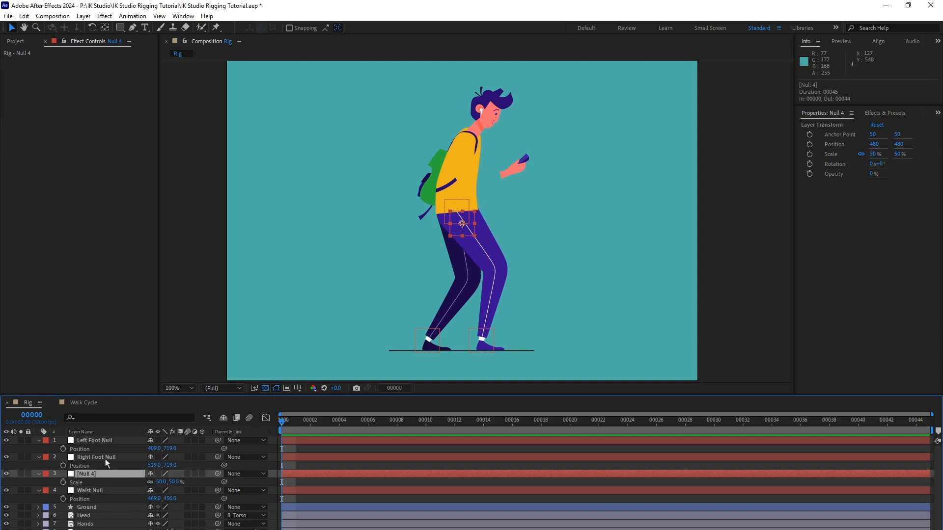
Rename the null as Right Arm Shoulder and place it on the character's shoulder at position 483, 314.
key("Return")
type("Right Arm Shoulder")
key("Return")
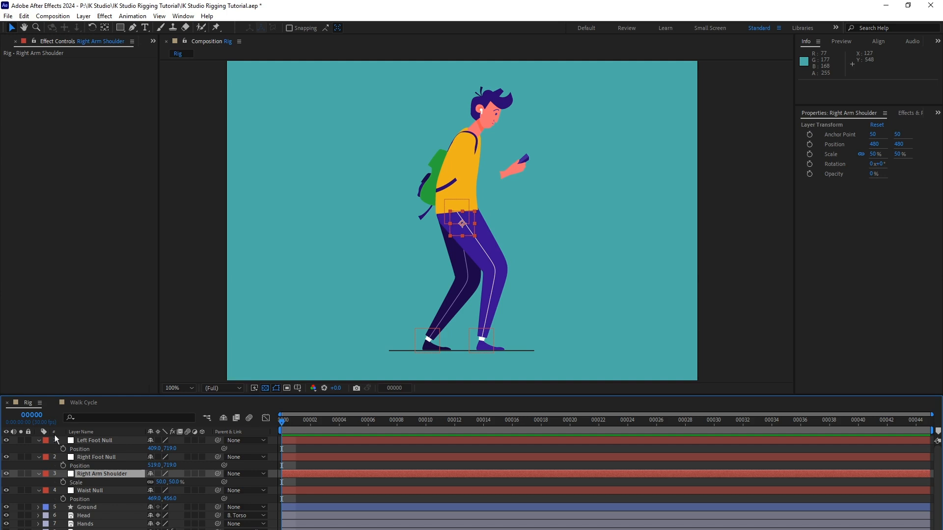
left_click_drag(471, 232, 471, 149)
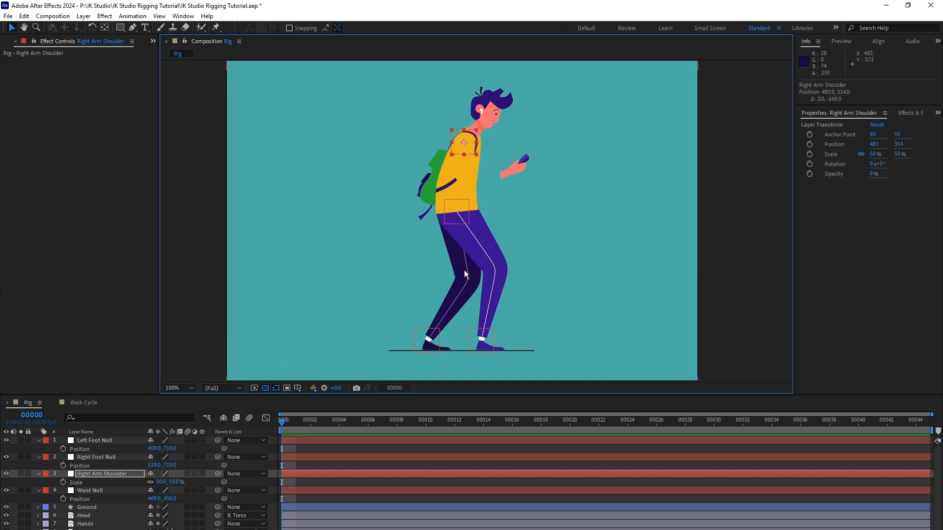
Duplicate the Right Arm Shoulder null as Left Arm Shoulder and shift the copy horizontally to position 499, 314.
left_click(101, 473)
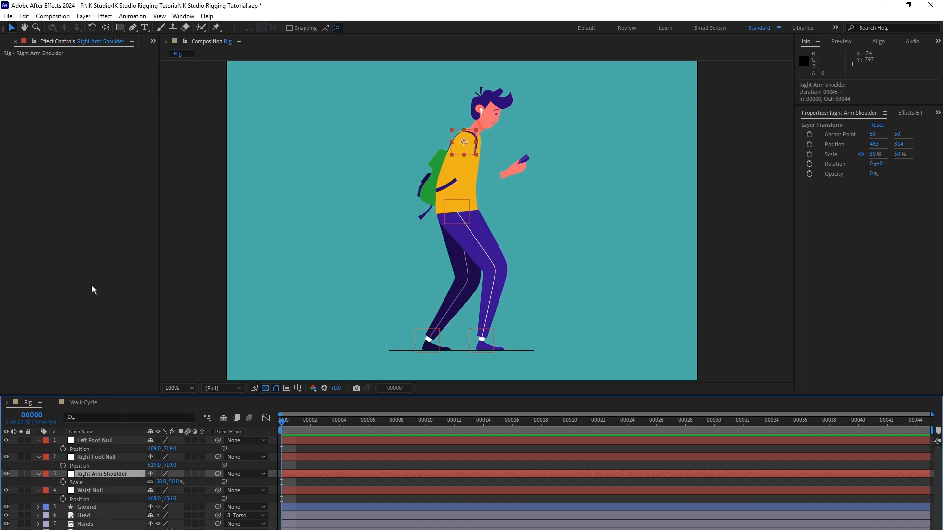
key("ctrl+d")
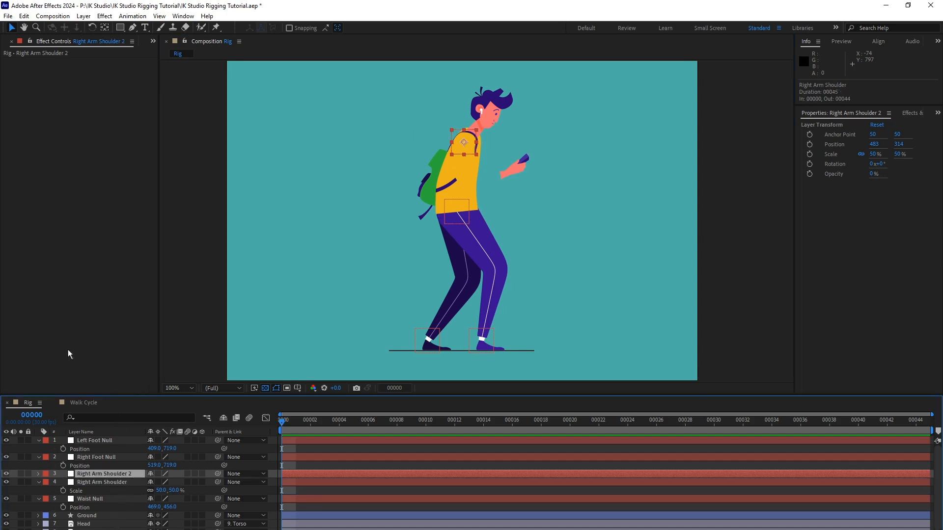
key("Return")
type("Le")
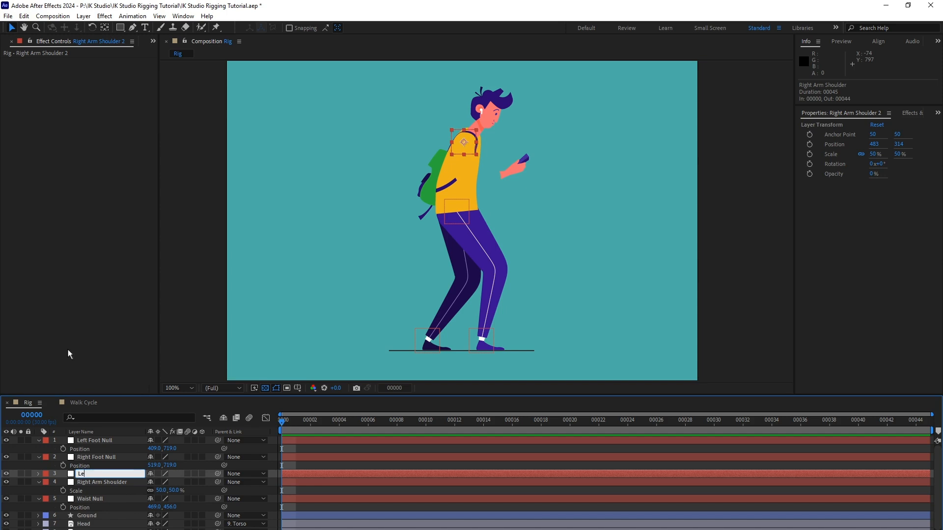
type("ft Arm Shoulder")
key("Return")
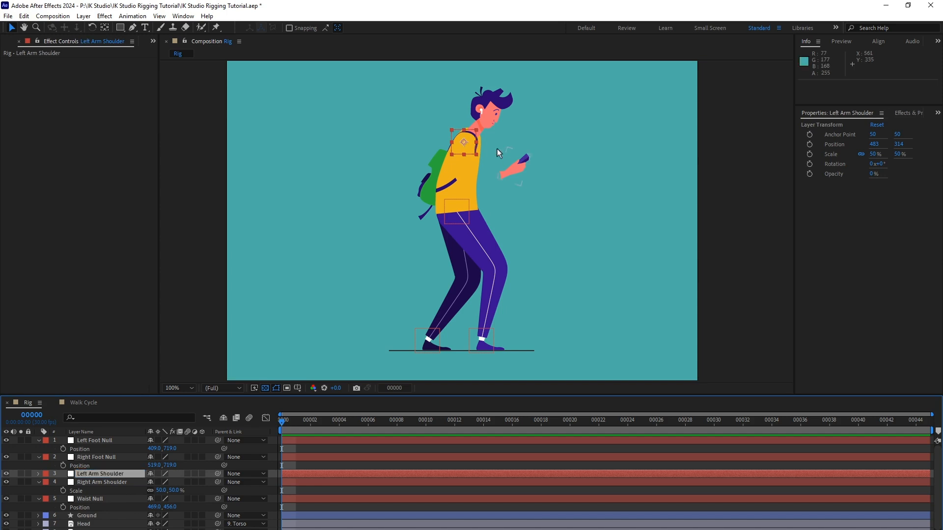
left_click_drag(474, 150, 475, 159)
left_click(452, 294)
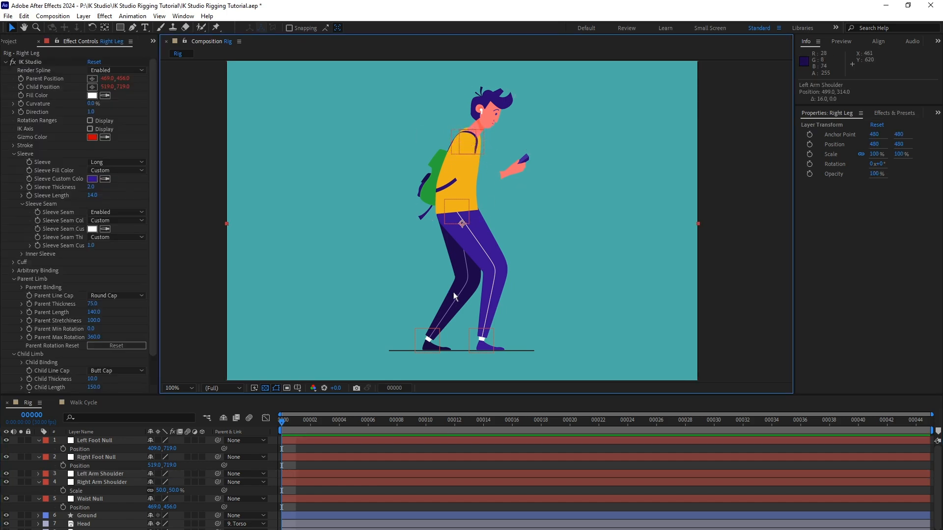
middle_click(127, 517)
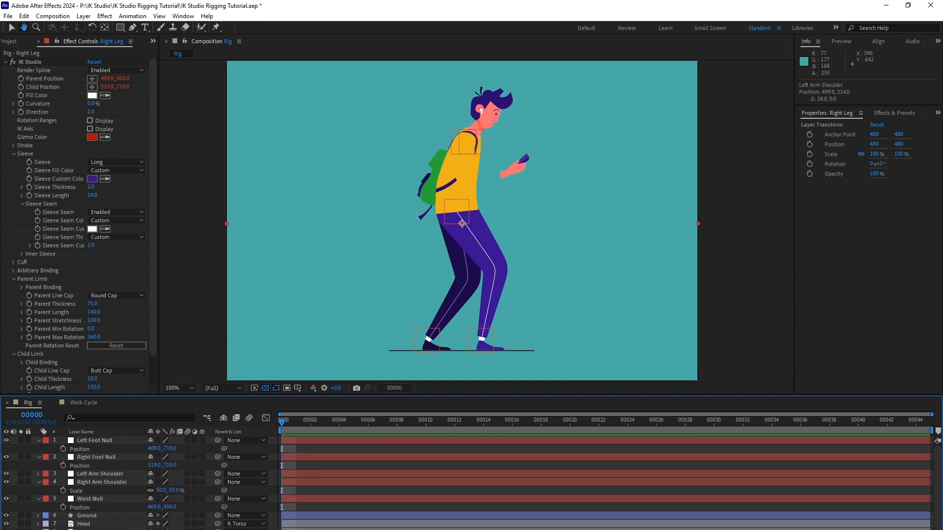
Duplicate the Left Arm Shoulder null as Hands Null and place it at the wrist end of the hands, at position 557, 383.
left_click(118, 474)
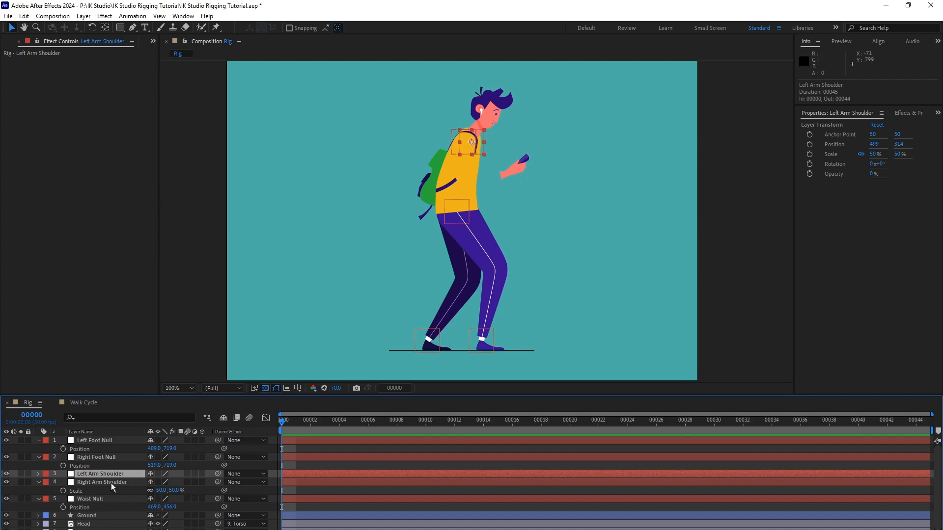
left_click(24, 15)
left_click(85, 142)
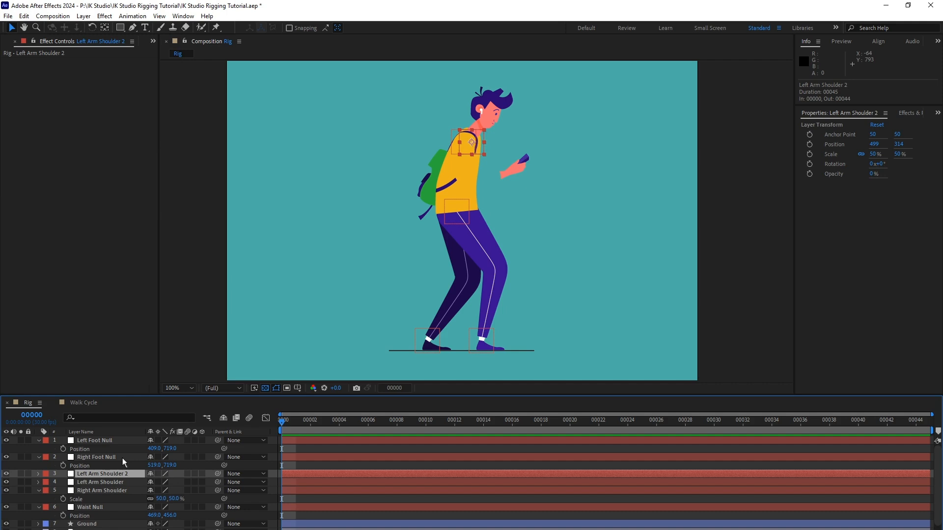
key("Return")
type("Hands Null")
key("Return")
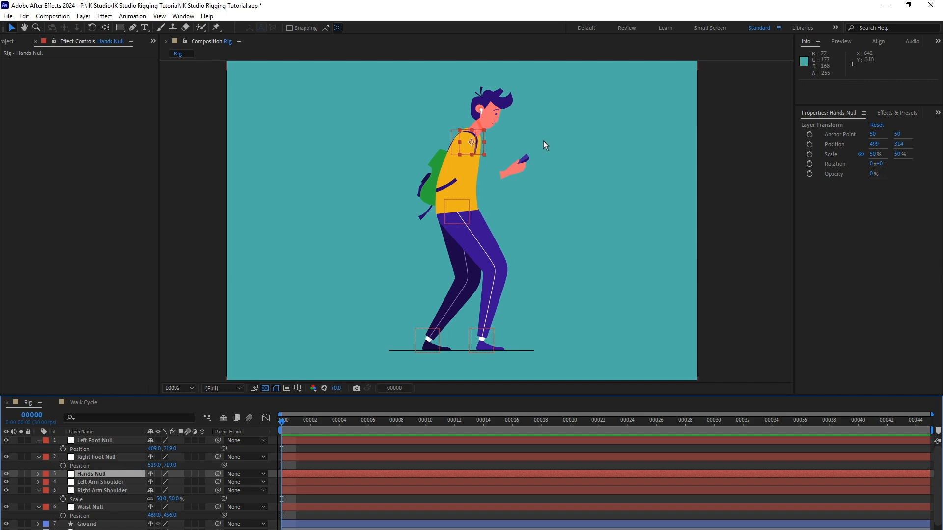
left_click_drag(484, 153, 506, 181)
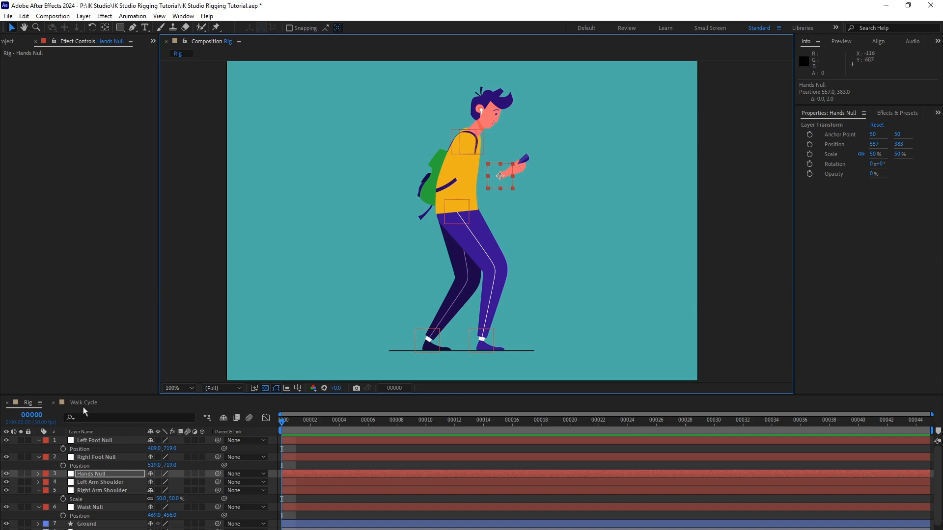
Link the Hands layer's Position property to the Position of the Hands Null.
left_click(120, 475)
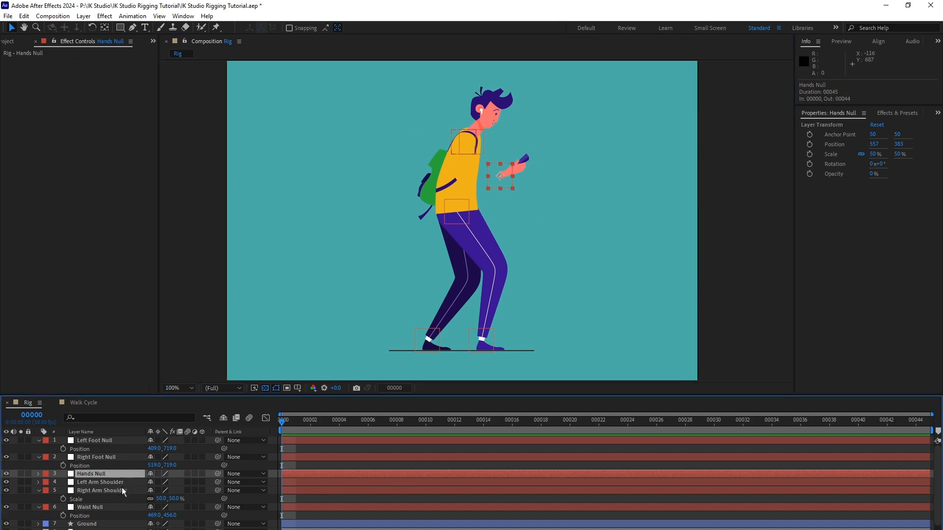
key("p")
scroll(122, 486, "down", 1)
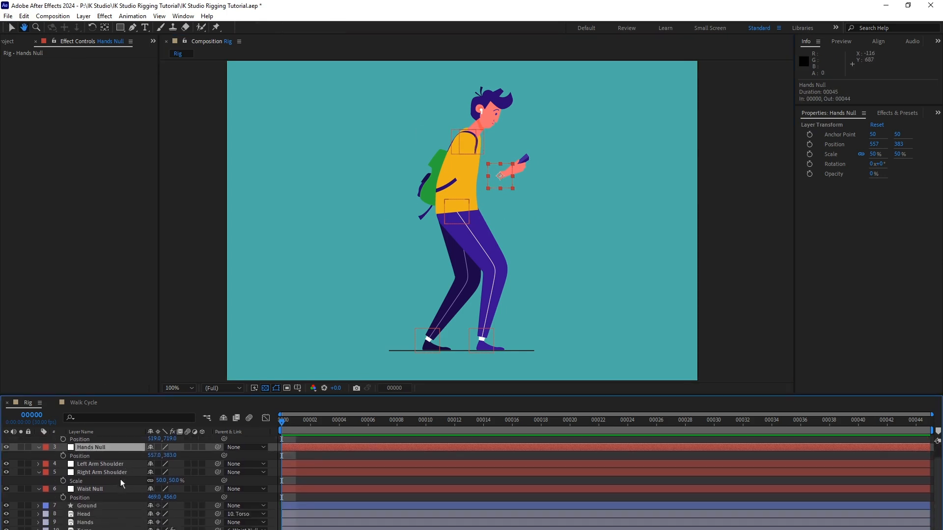
scroll(122, 484, "down", 2)
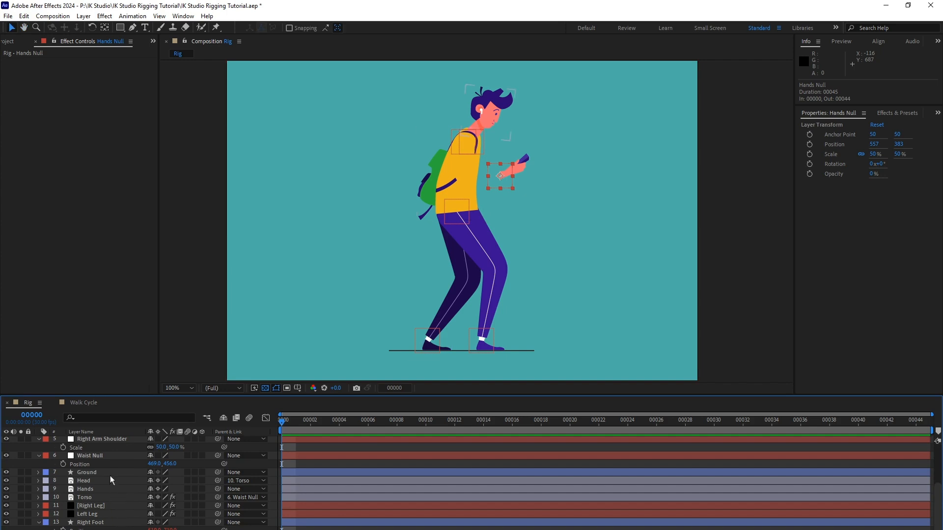
left_click(101, 493)
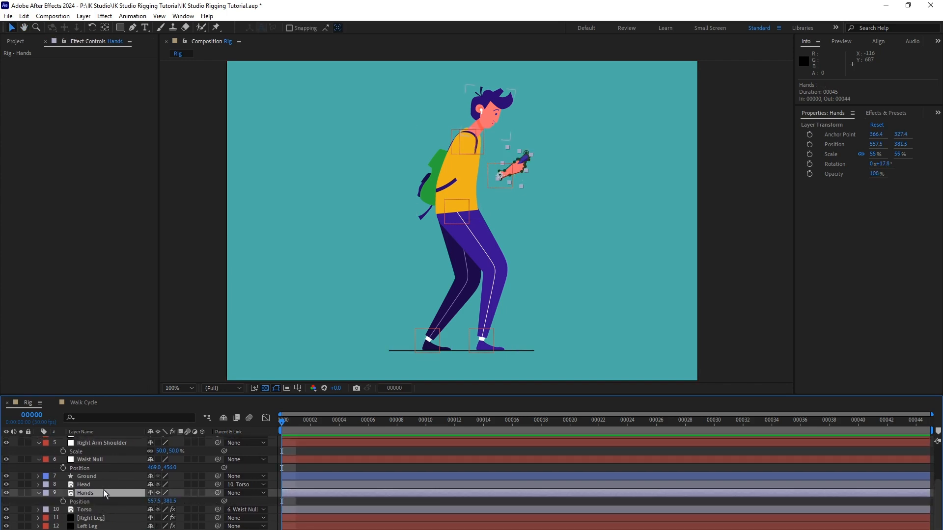
scroll(100, 506, "up", 3)
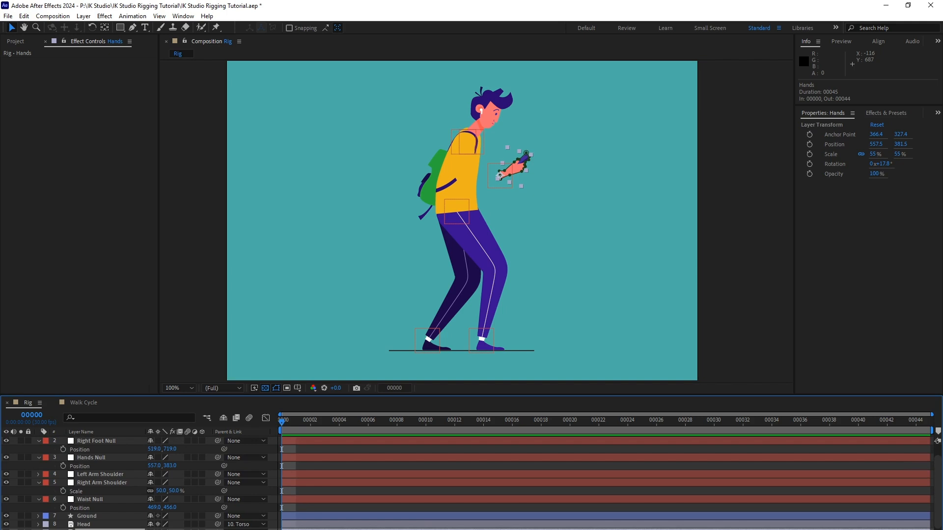
left_click_drag(218, 529, 120, 468)
Test the hands link by moving the Hands Null, and undo the move.
left_click(97, 457)
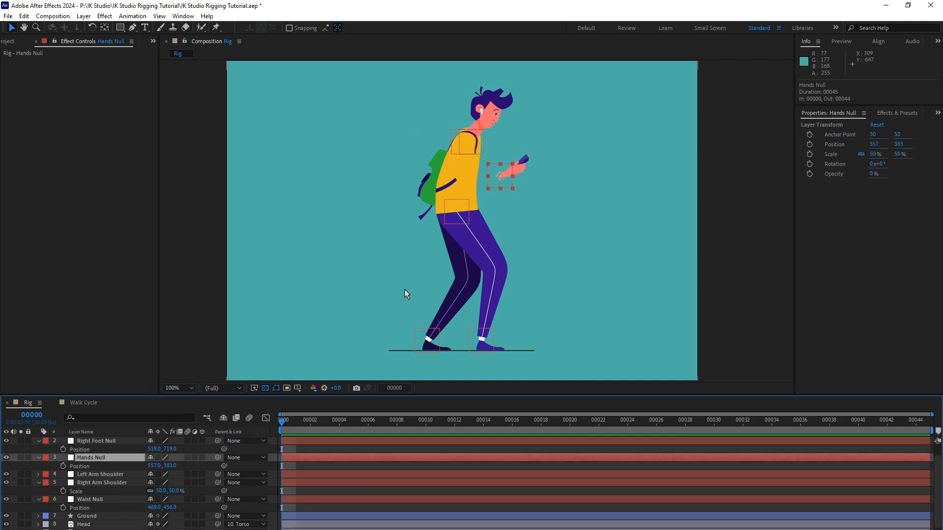
mouse_move(508, 182)
left_mouse_down()
mouse_move(519, 163)
mouse_move(538, 176)
mouse_move(524, 182)
left_mouse_up()
key("ctrl+z")
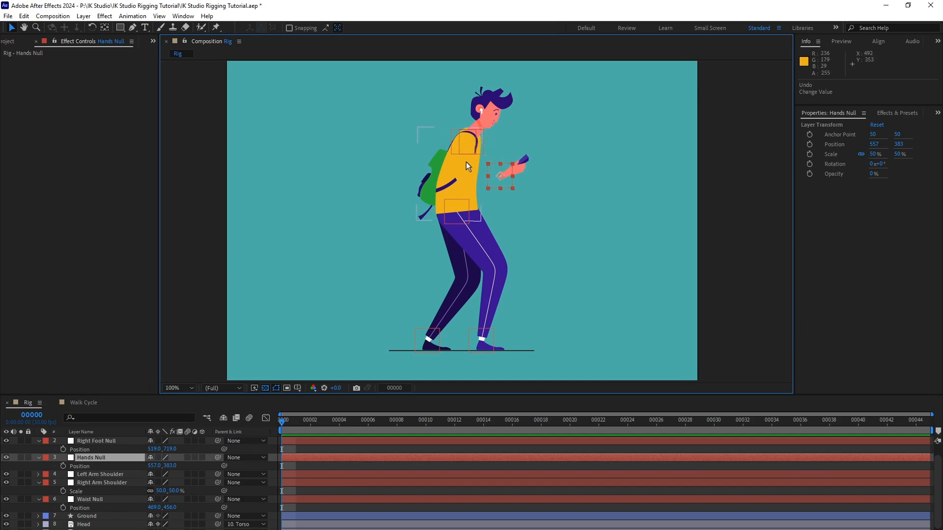
Parent both the Left Arm Shoulder and Right Arm Shoulder nulls to the Torso layer.
left_click(113, 475)
left_click(113, 483, "ctrl")
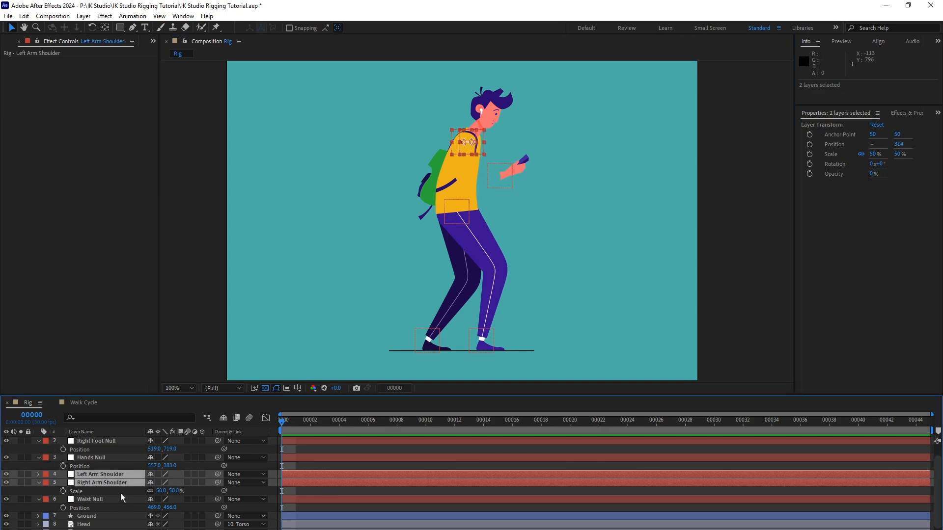
scroll(122, 497, "down", 2)
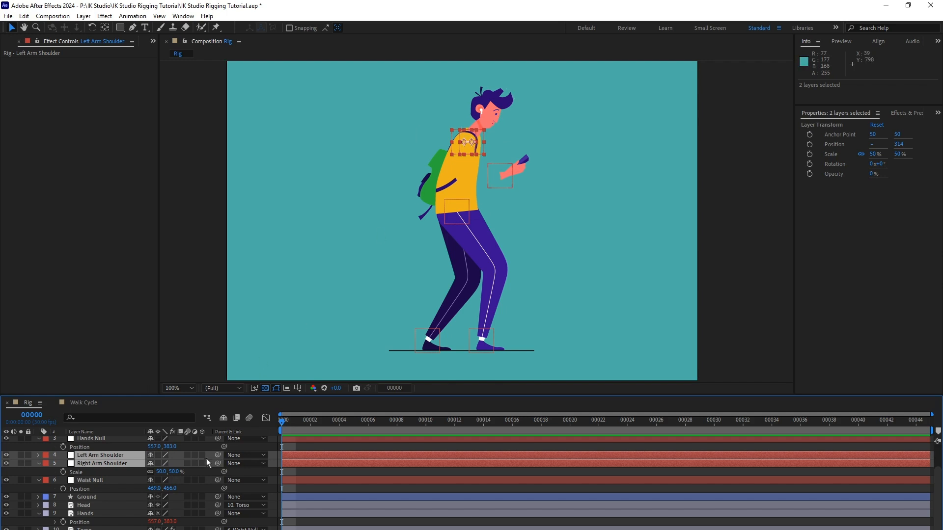
left_click_drag(218, 464, 115, 528)
Test the shoulder nulls' parenting by moving the Waist Null, and undo the move.
scroll(126, 485, "up", 1)
left_click(120, 492)
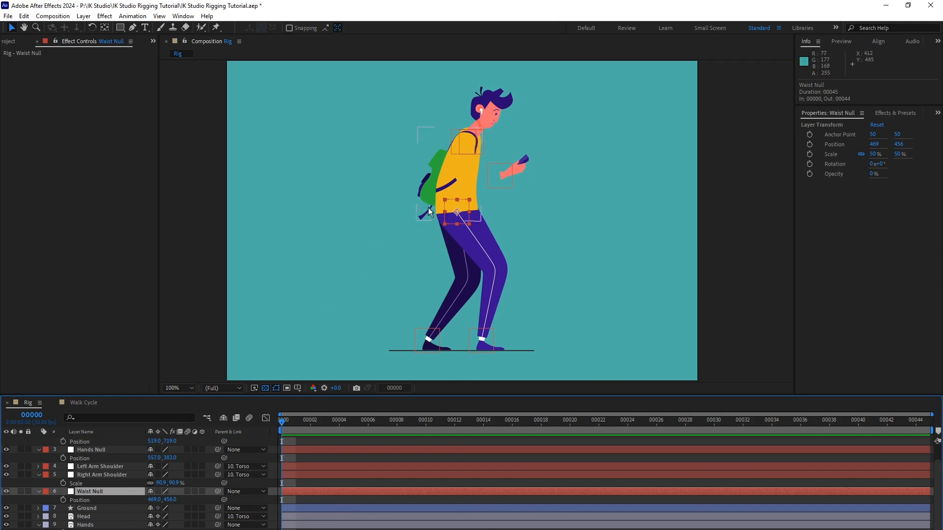
mouse_move(465, 209)
left_mouse_down()
mouse_move(432, 206)
mouse_move(438, 237)
mouse_move(459, 222)
left_mouse_up()
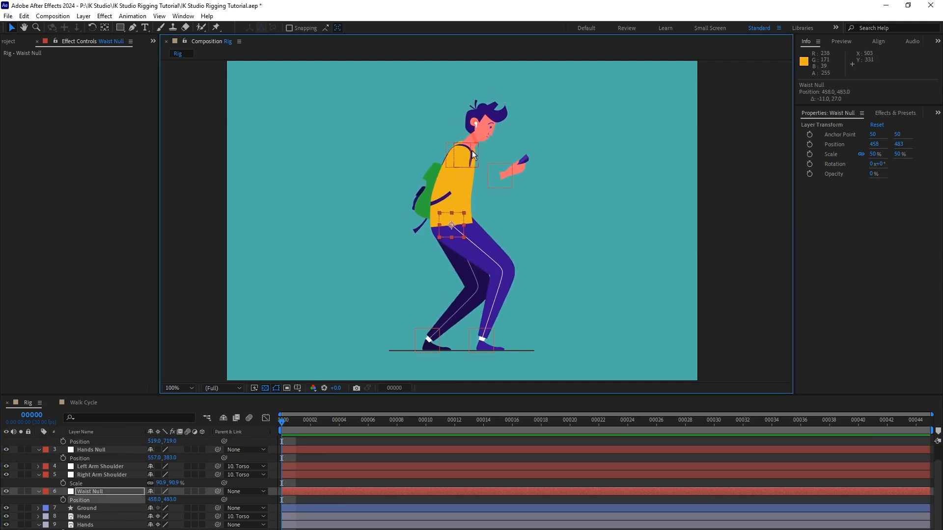
key("ctrl+z")
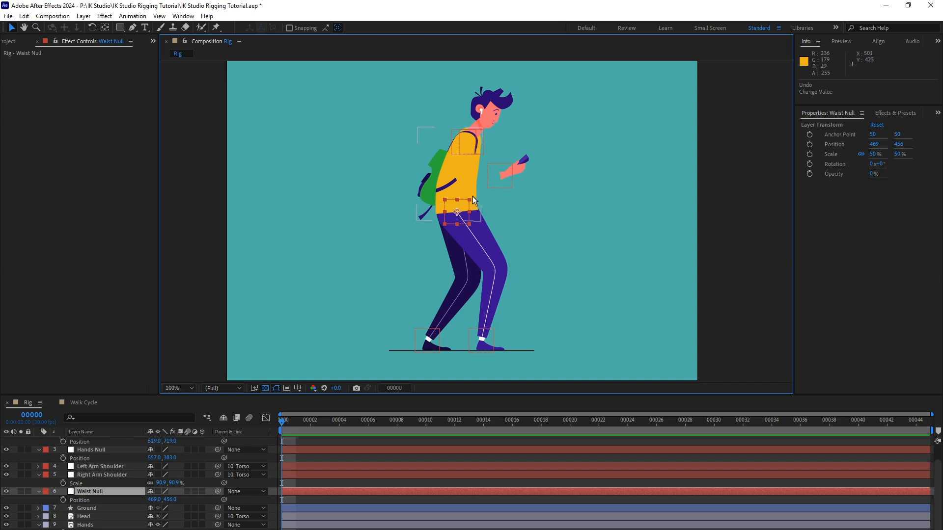
Create a new solid layer named "Right Arm" in the Rig composition.
left_click(84, 16)
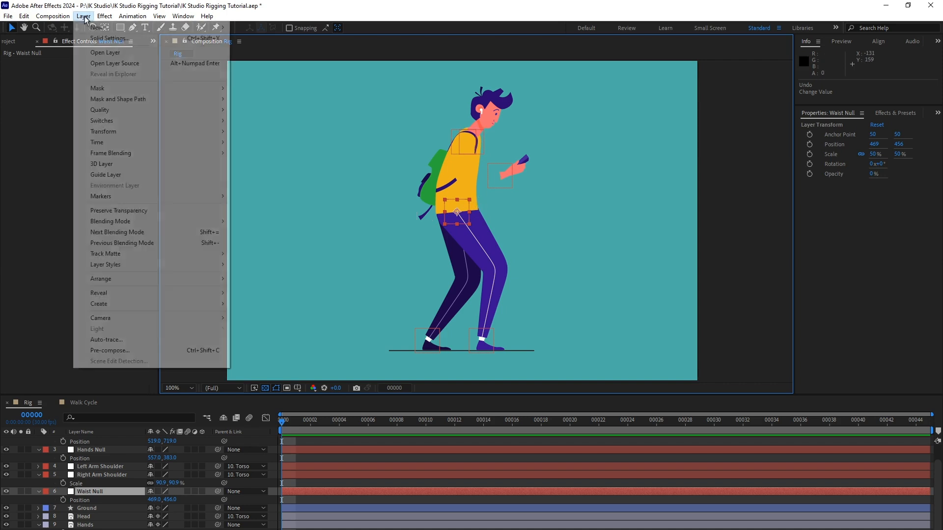
mouse_move(98, 28)
left_click(290, 40)
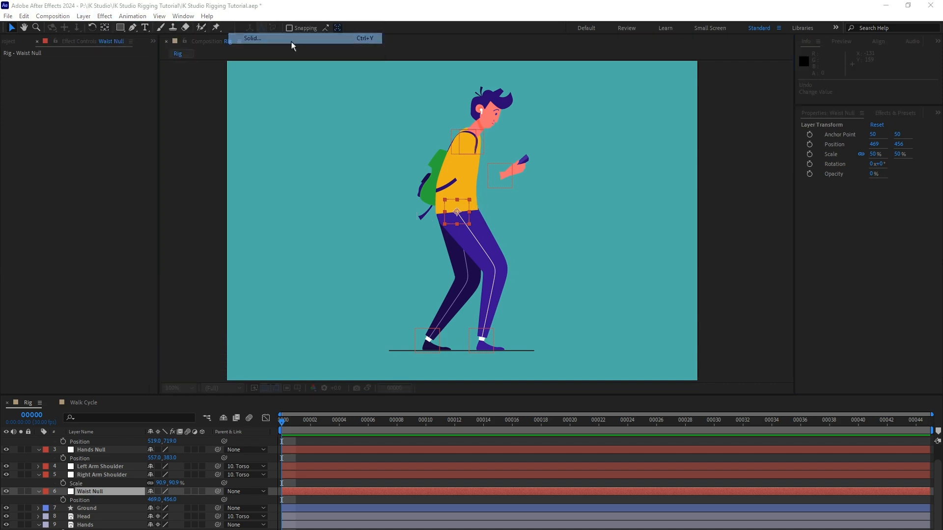
type("Rig")
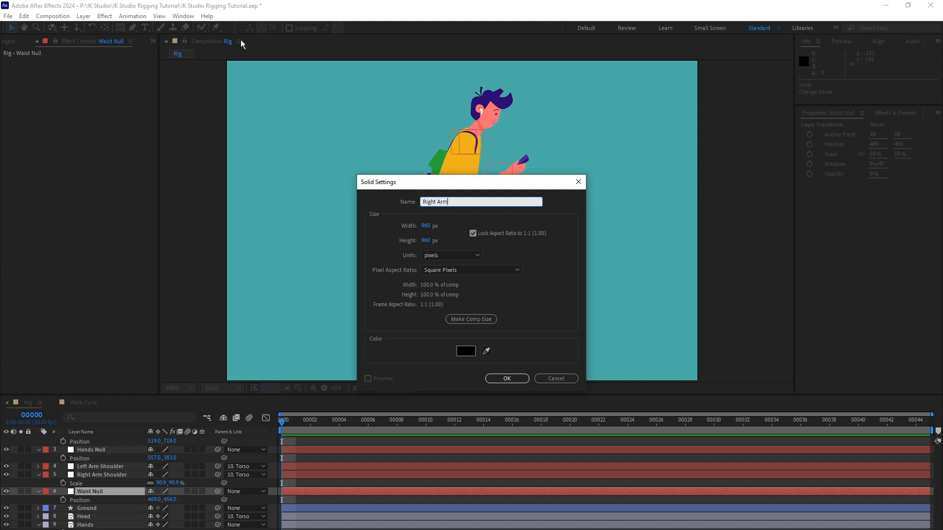
type("ht Arm")
left_click(509, 378)
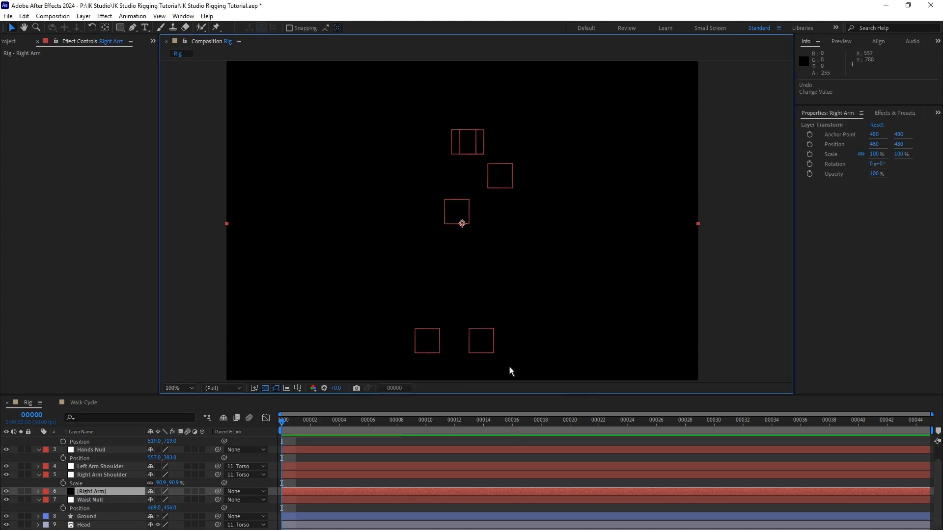
Apply the Richard Rosenman IK Studio effect to the Right Arm solid.
left_click(106, 17)
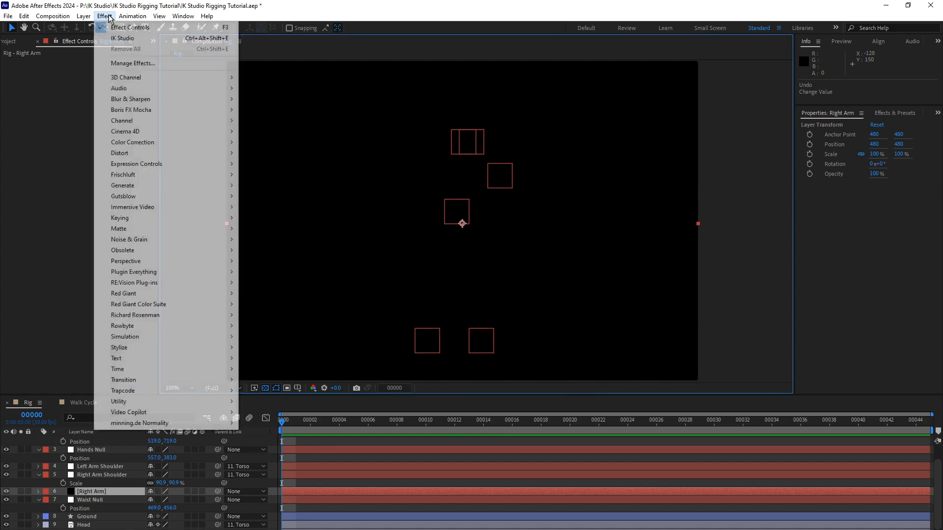
mouse_move(194, 315)
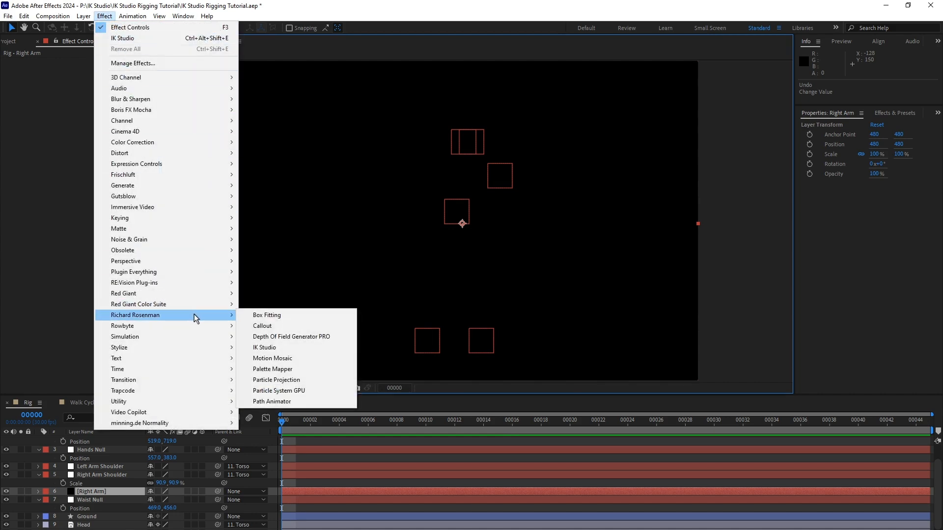
left_click(290, 347)
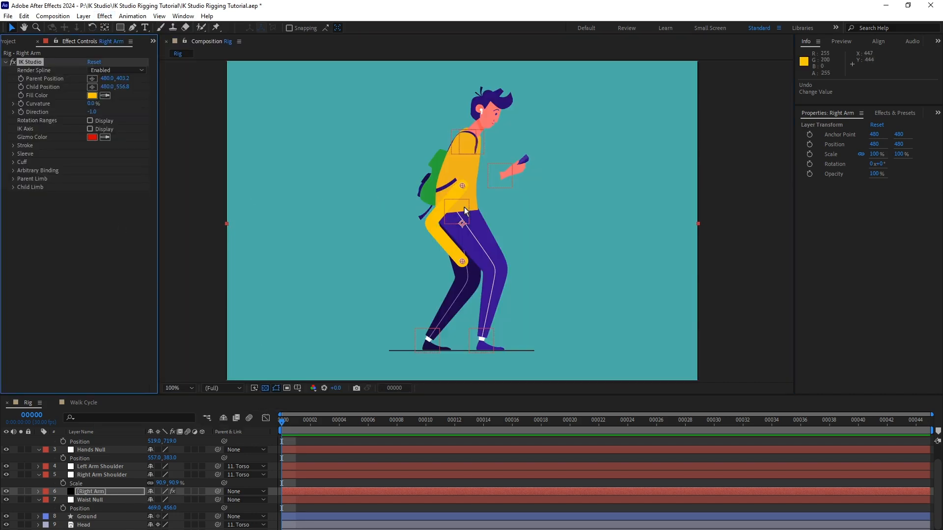
Place the right arm's parent joint on the upper torso at about 487, 357 and its child joint at about 550, 461.
left_click_drag(462, 186, 462, 167)
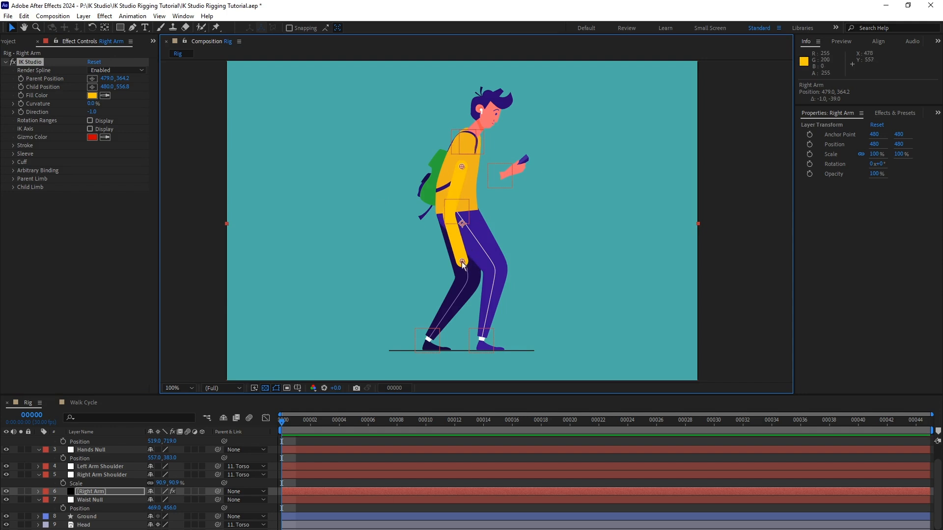
left_click_drag(462, 261, 496, 214)
left_click_drag(461, 167, 465, 163)
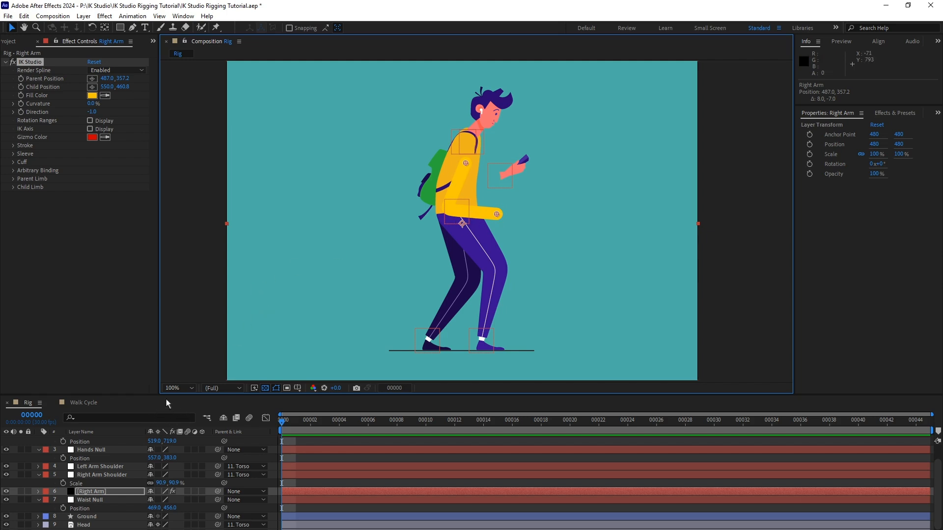
Expand the Right Arm layer down to the individual properties of its IK Studio effect.
left_click(93, 492)
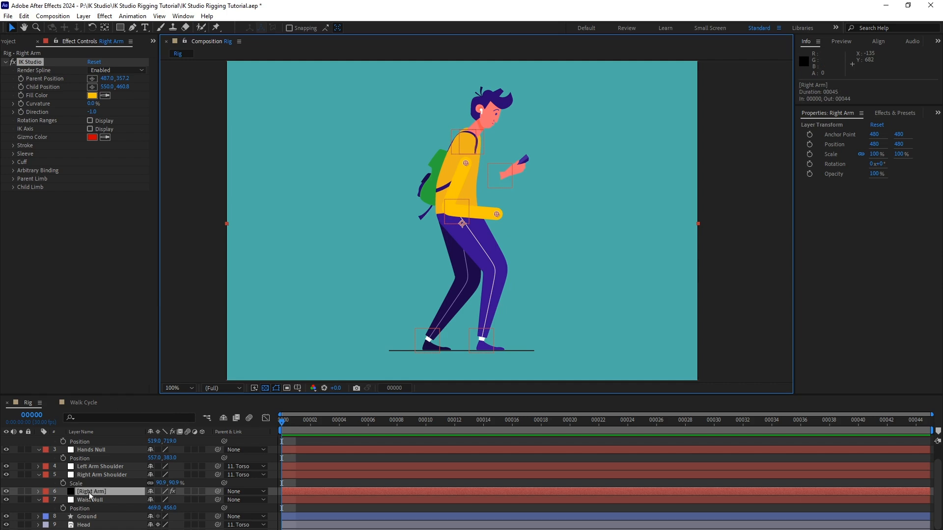
left_click(39, 491)
left_click(47, 500)
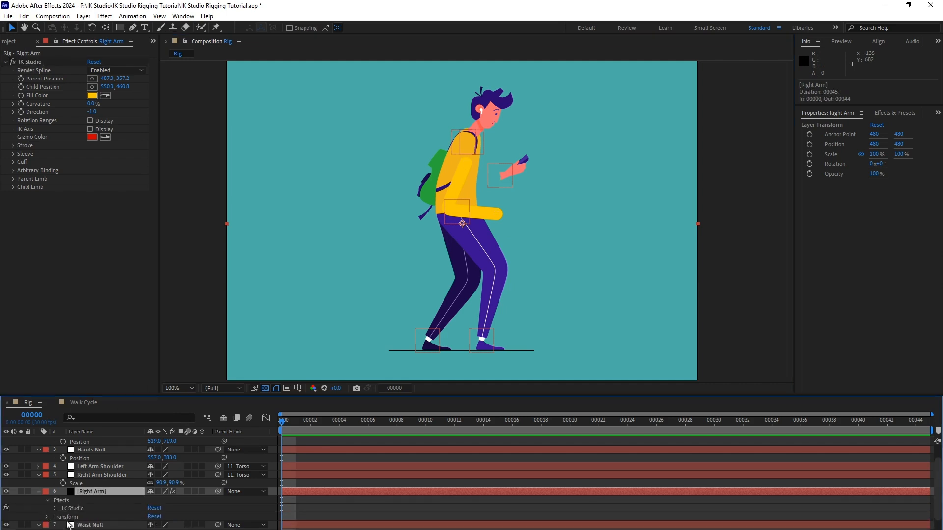
left_click(56, 508)
key("v")
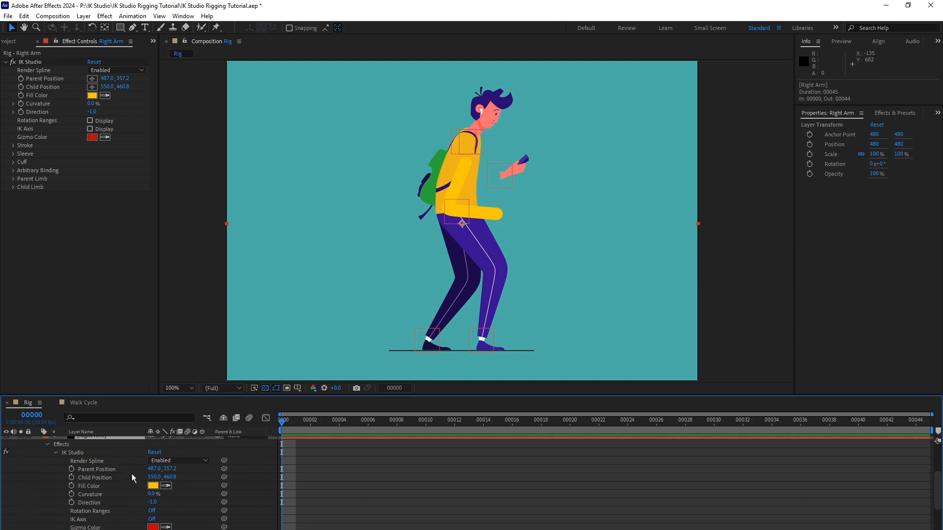
Reveal the Position property of both the Left Arm Shoulder and Right Arm Shoulder nulls.
scroll(126, 486, "up", 5)
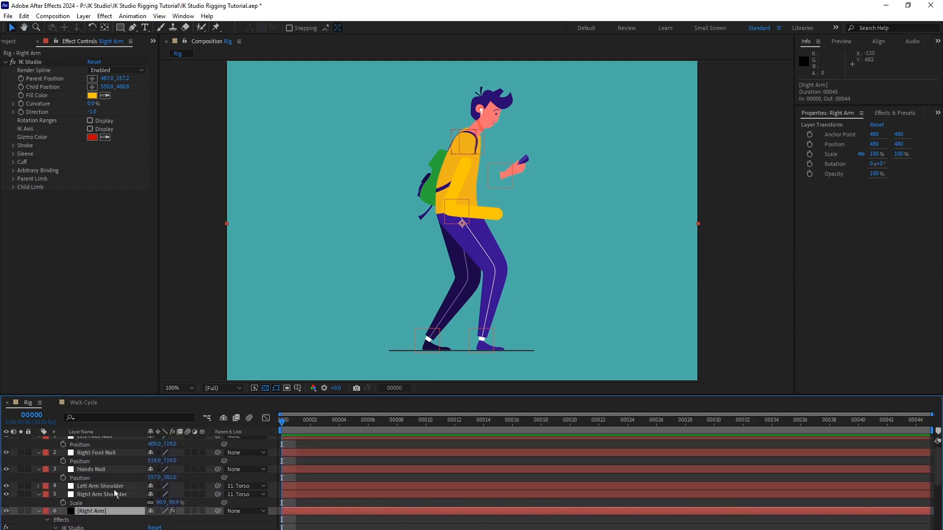
left_click(113, 486)
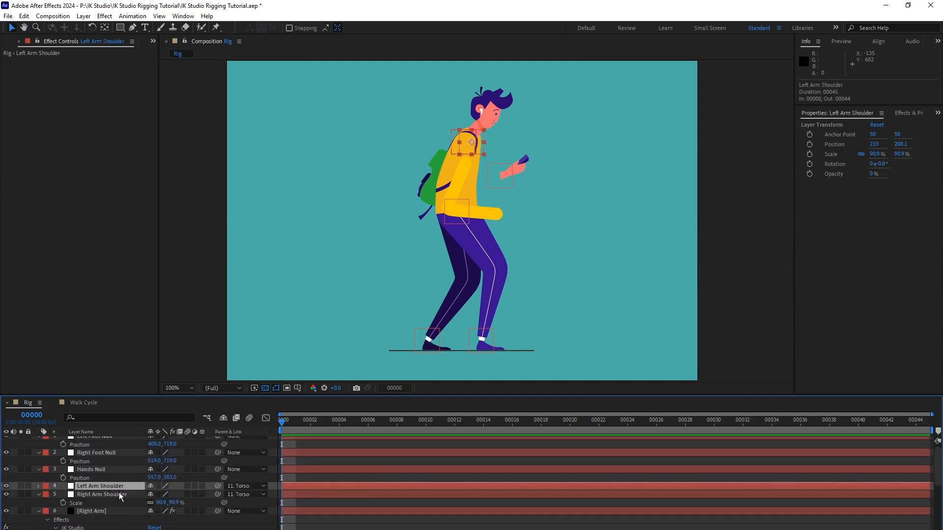
key("p")
left_click(101, 503)
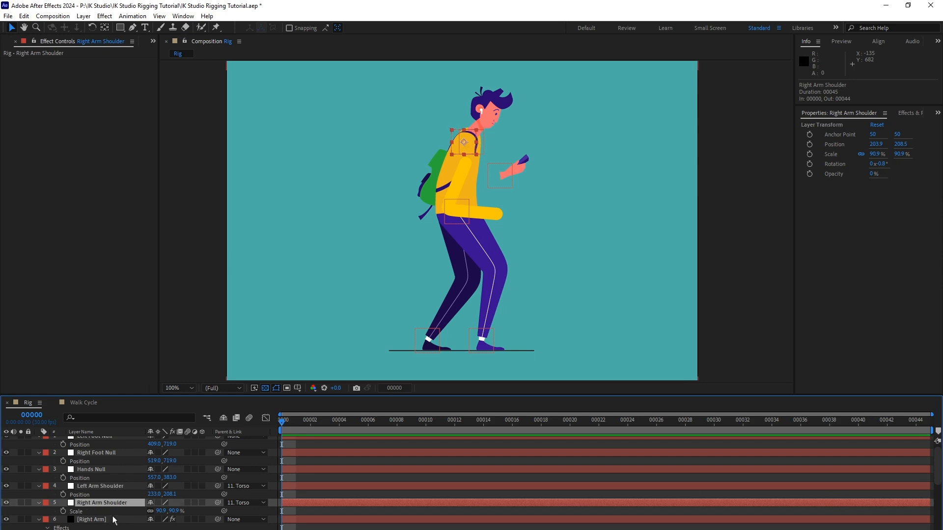
key("p")
Link the Right Arm's IK Studio Parent Position to the Position of the Right Arm Shoulder null.
scroll(123, 516, "down", 4)
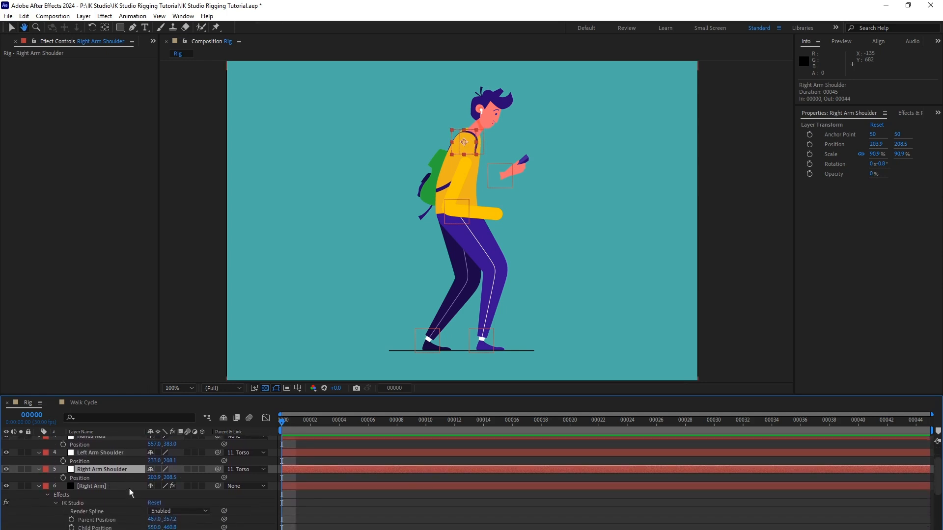
scroll(110, 518, "up", 1)
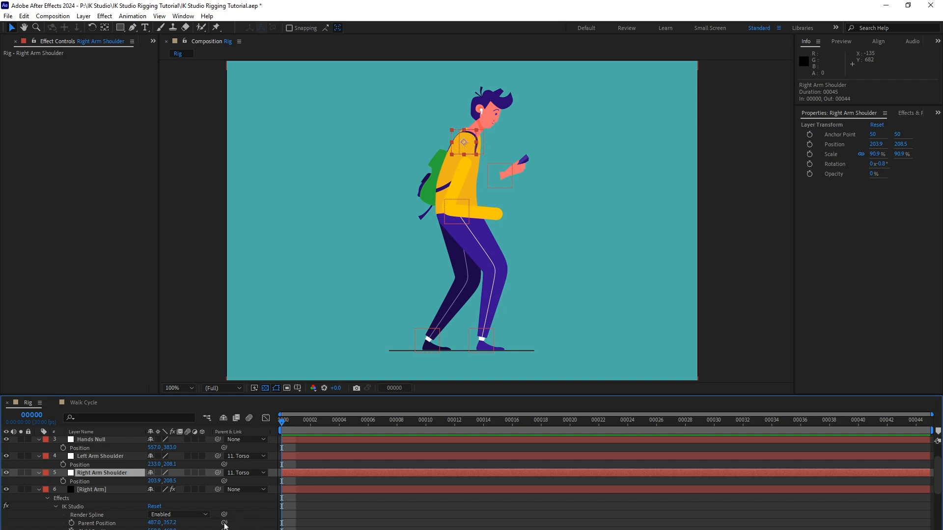
left_click_drag(224, 524, 116, 482)
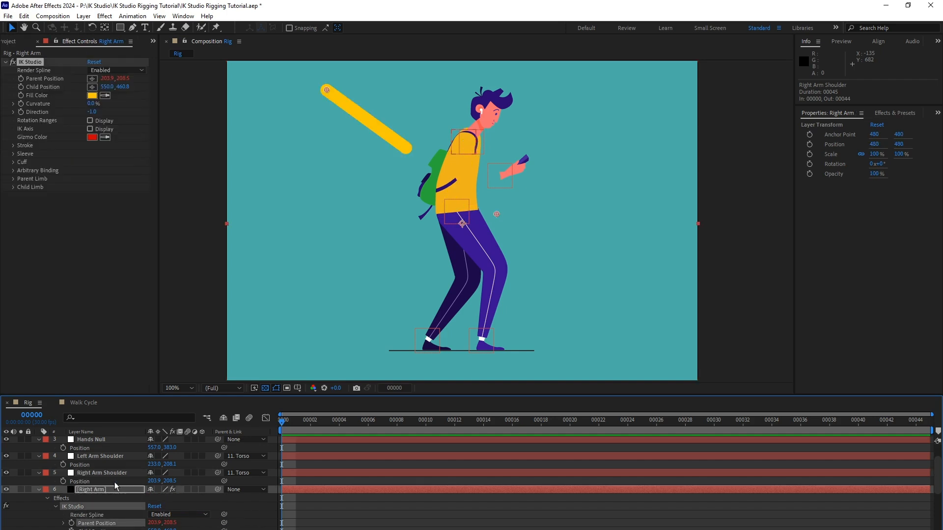
scroll(132, 523, "down", 3)
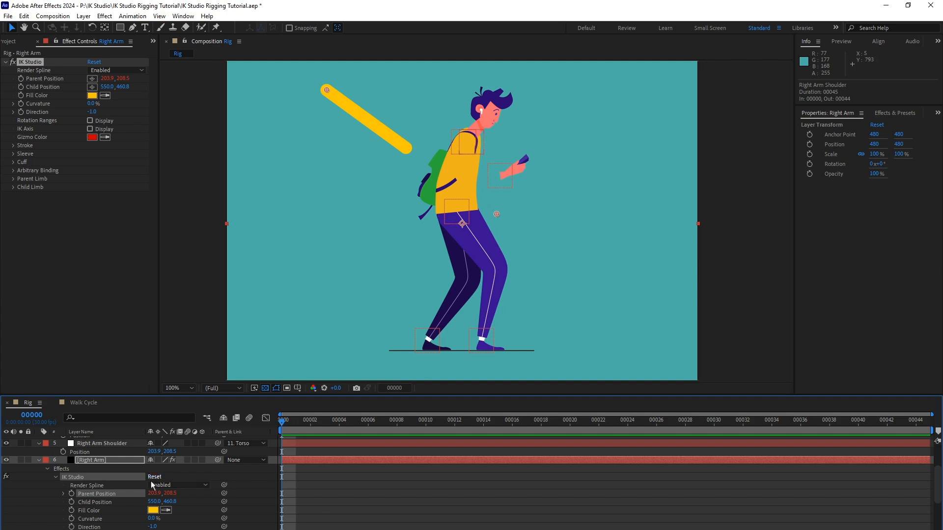
scroll(118, 508, "up", 2)
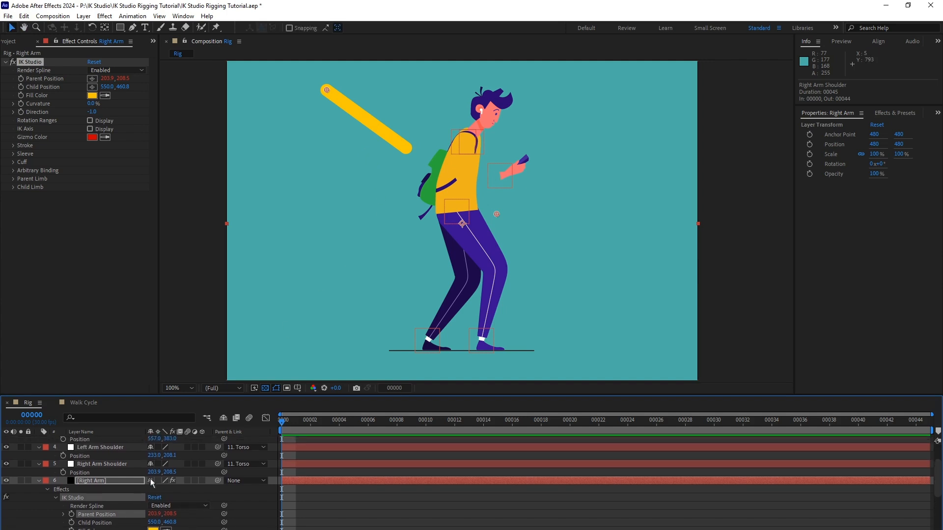
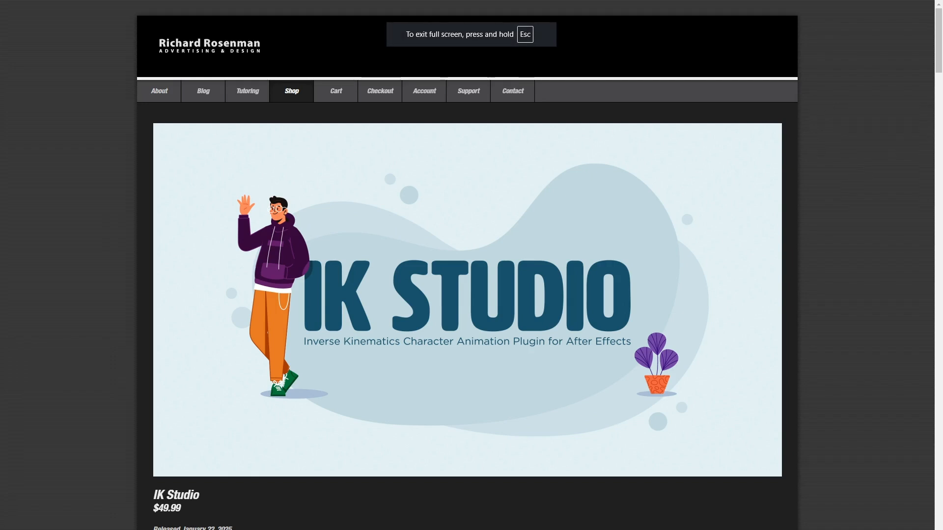
Find the two-line toWorld expression in the IK Studio documentation on the product web page and copy it.
left_click_drag(937, 65, 936, 129)
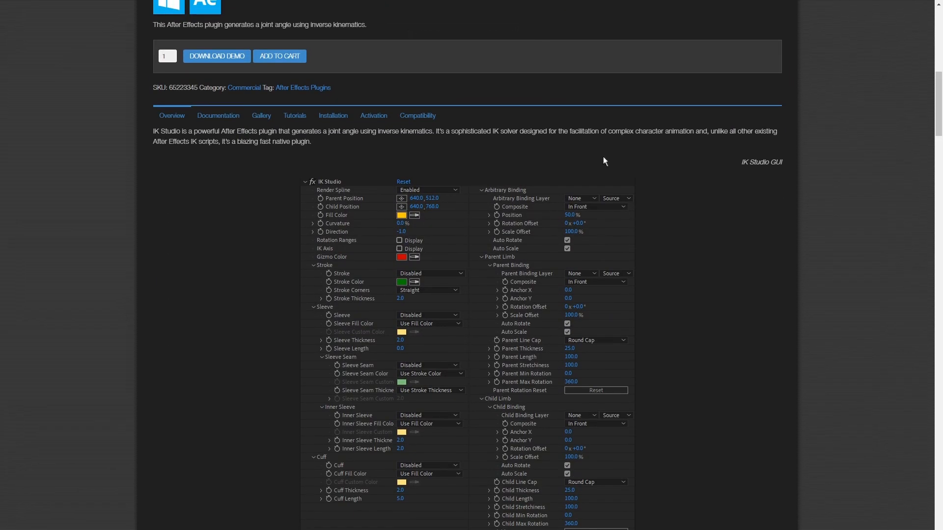
left_click(238, 121)
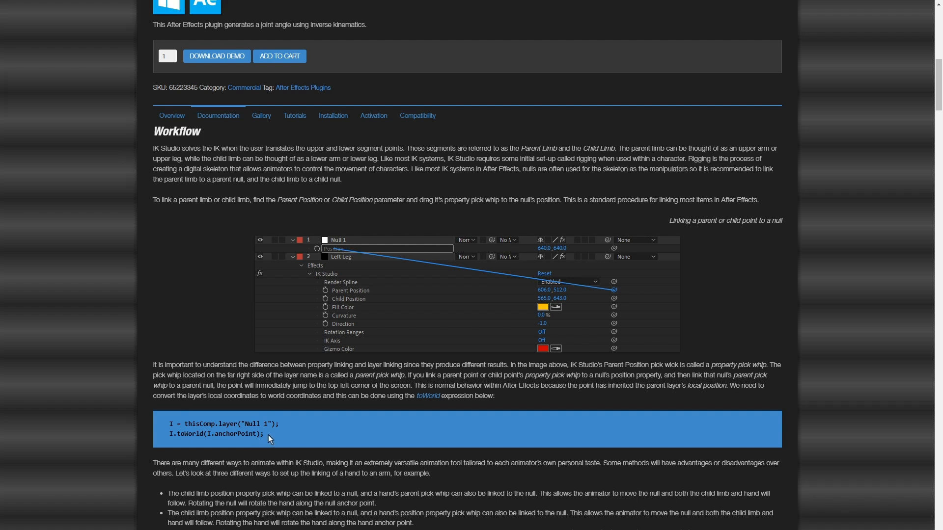
left_click_drag(268, 435, 184, 426)
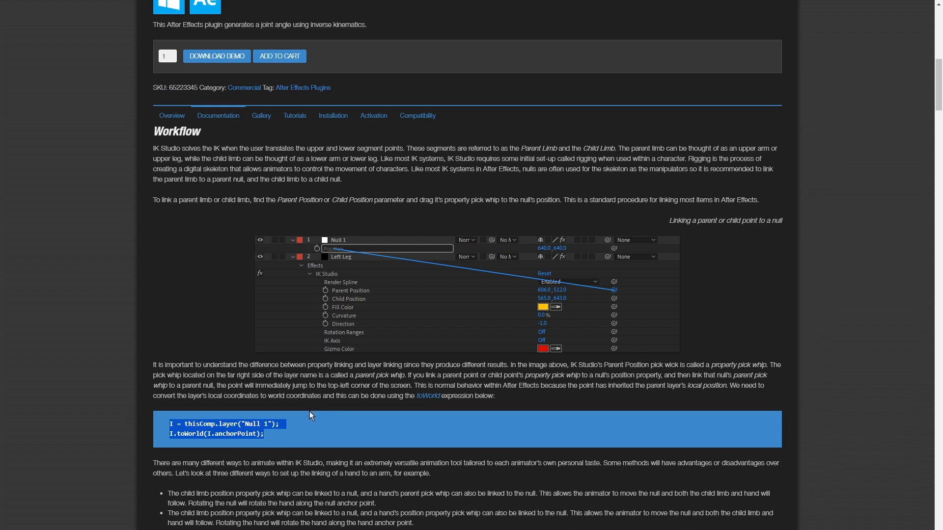
In After Effects, replace the Right Arm's Parent Position expression with the copied toWorld code, naming the layer "Right Arm Shoulder".
key("alt+Tab")
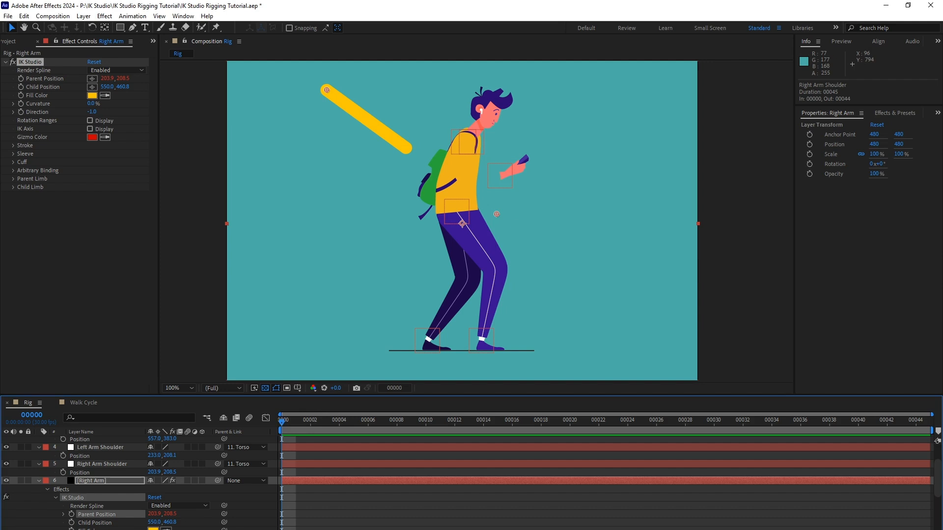
scroll(190, 486, "down", 3)
left_click(63, 462)
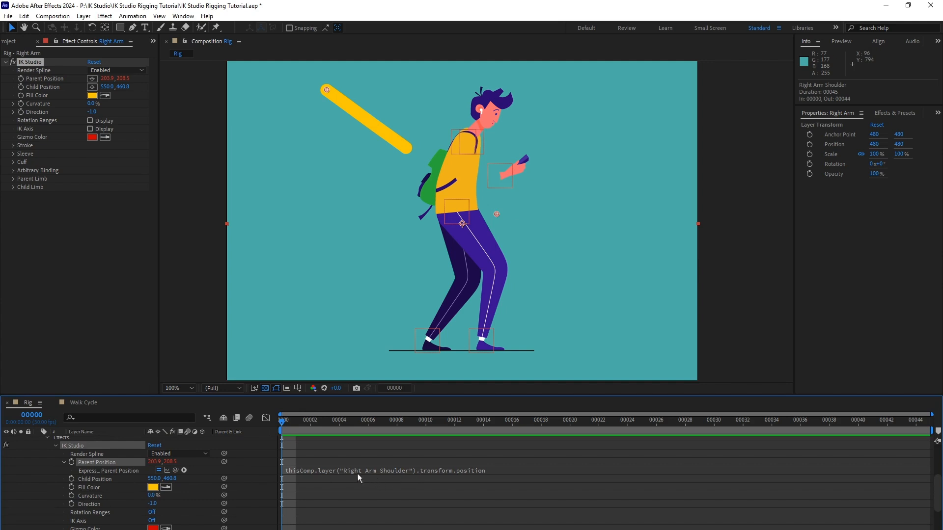
left_click(399, 472)
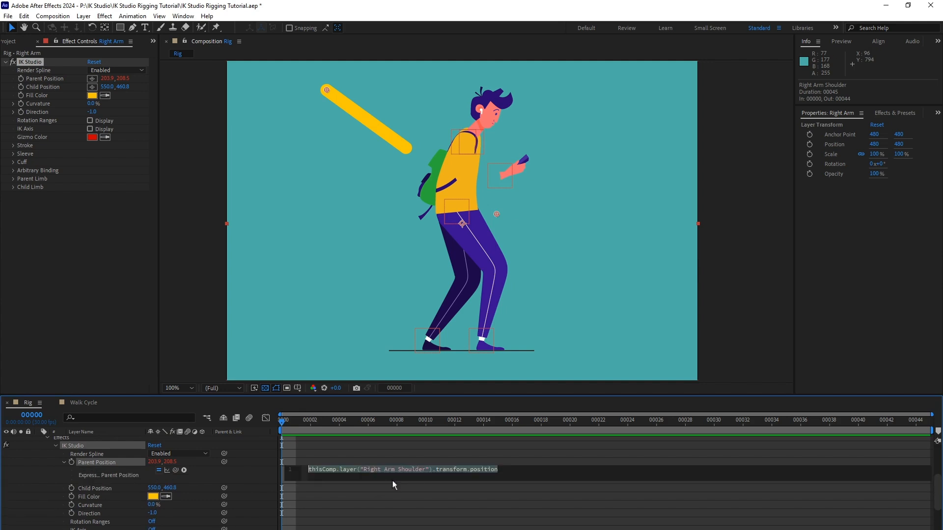
type("I = thisComp.layer(\"Null 1\"); I.toWorld(I.anchorPoint);")
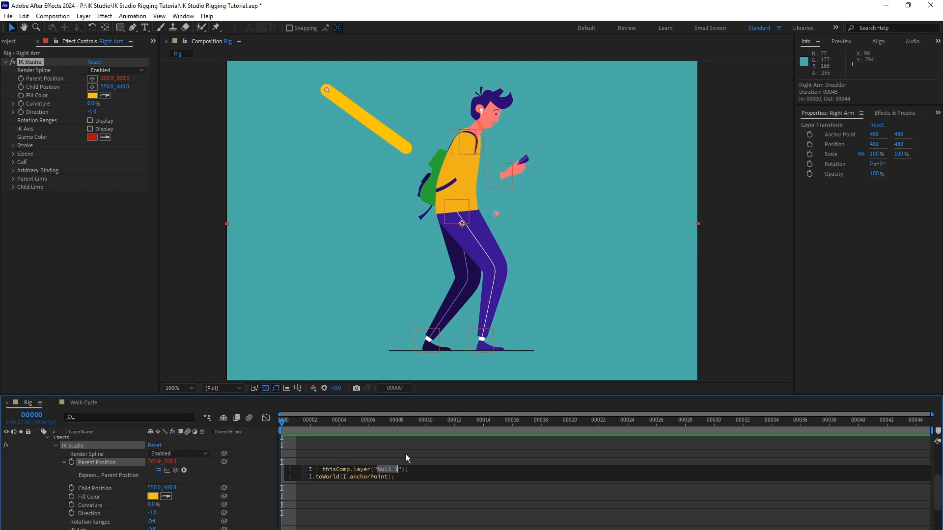
type("Right")
type("rm Should")
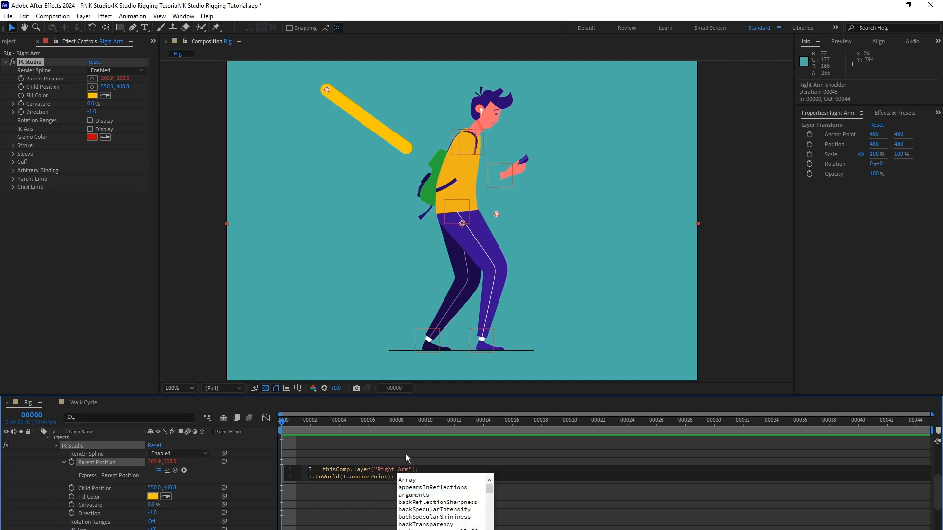
type("er")
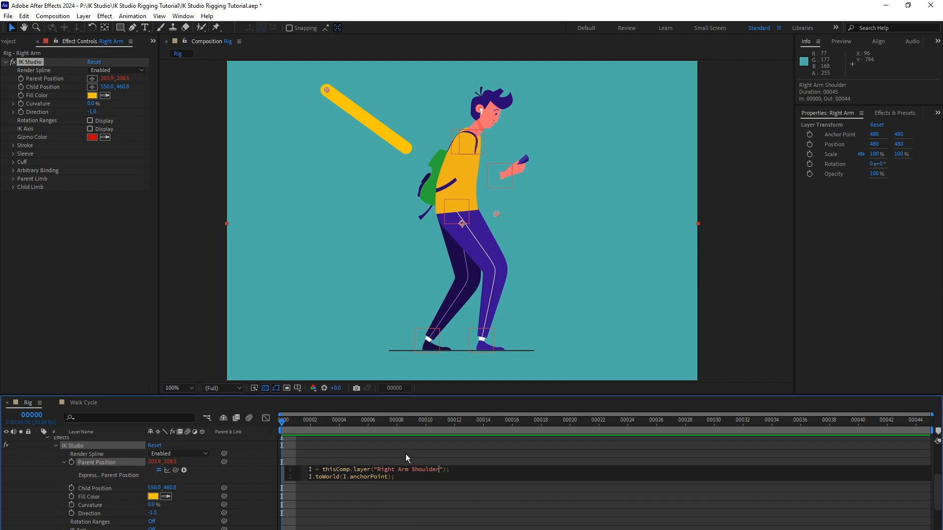
left_click(500, 506)
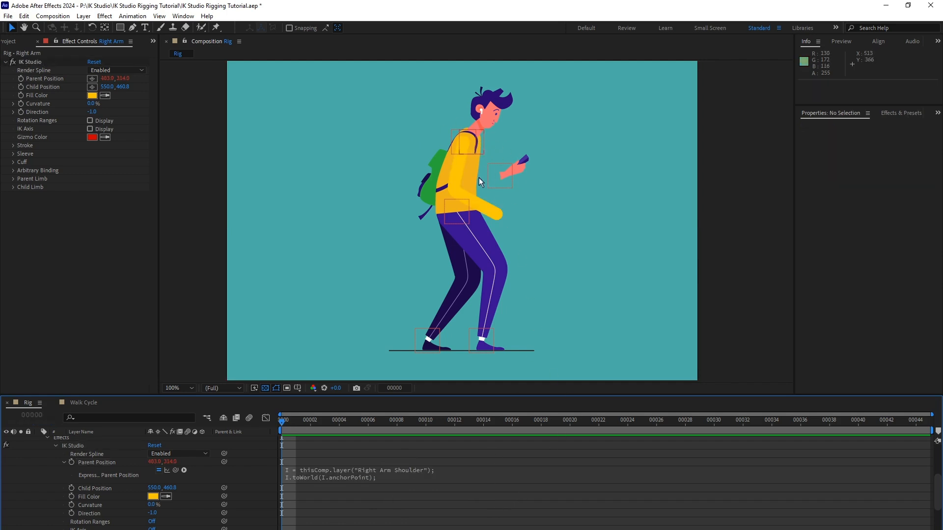
Link the Right Arm's IK Studio Child Position to the Hands Null's Position and collapse the Right Arm layer.
scroll(103, 486, "up", 1)
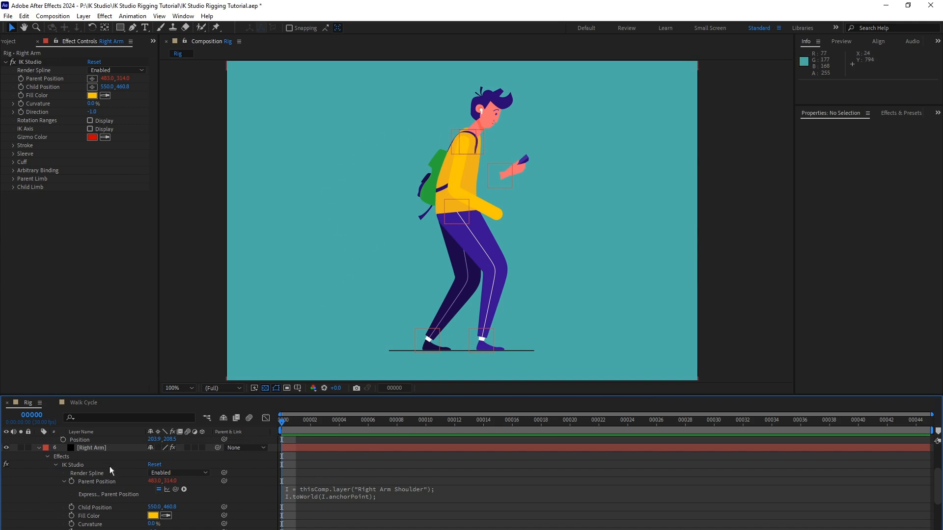
scroll(110, 466, "up", 1)
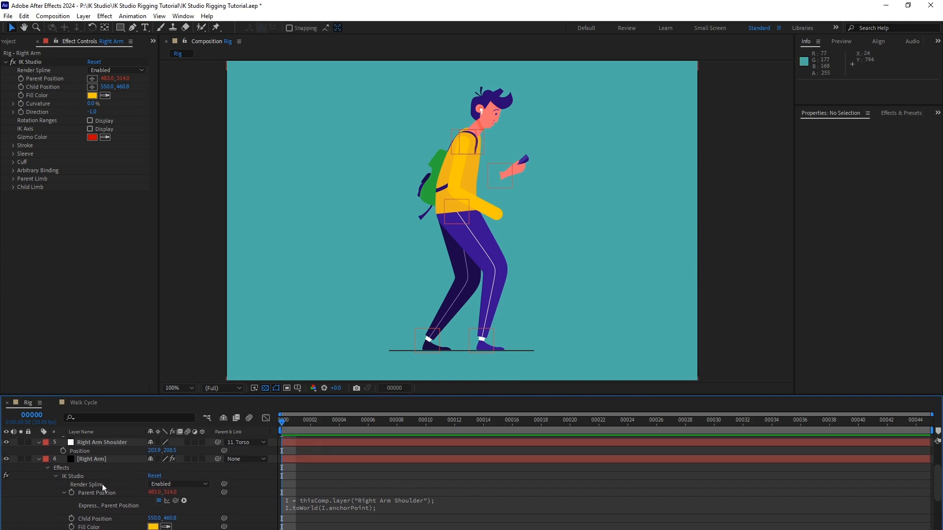
left_click(63, 493)
scroll(99, 494, "down", 2)
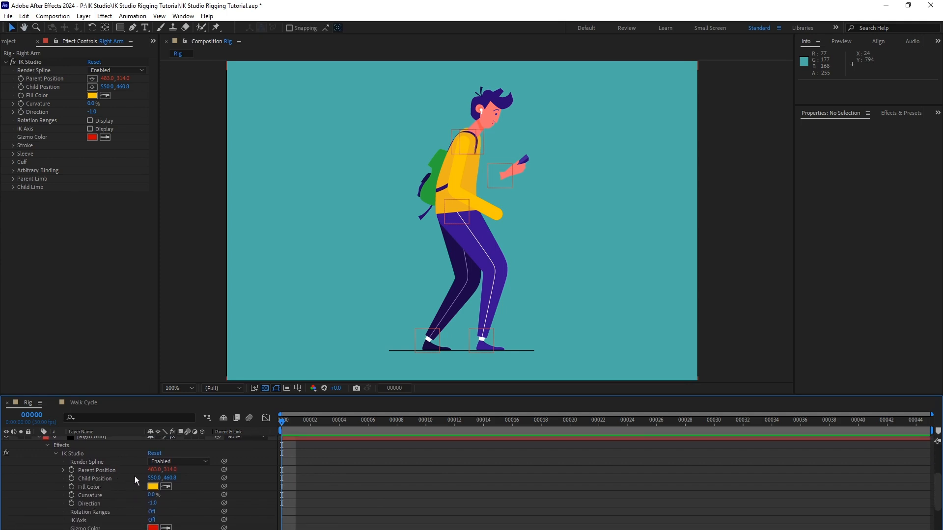
scroll(134, 476, "up", 6)
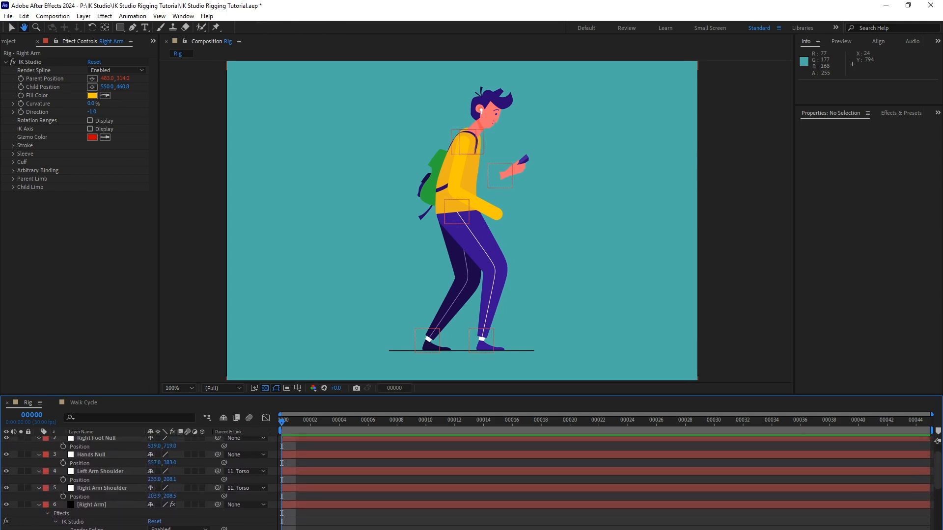
left_click_drag(99, 509, 98, 507)
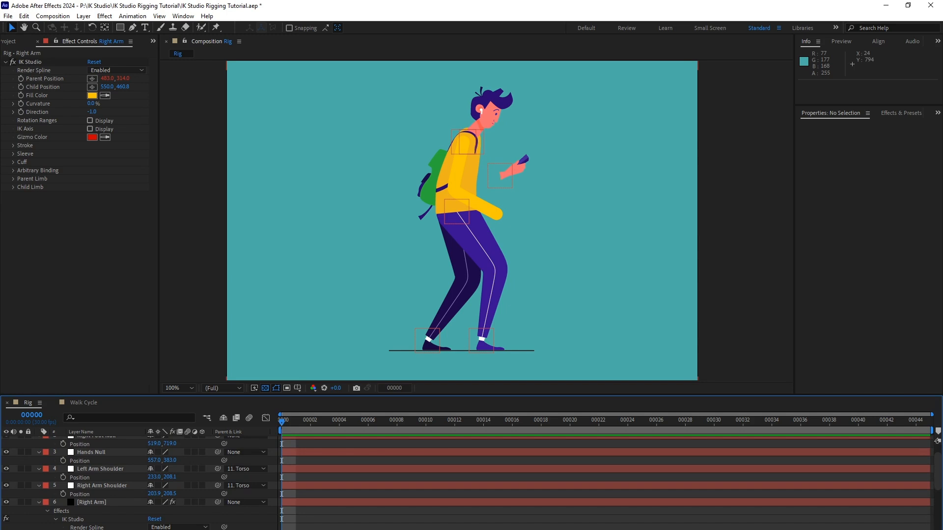
left_click_drag(224, 529, 115, 459)
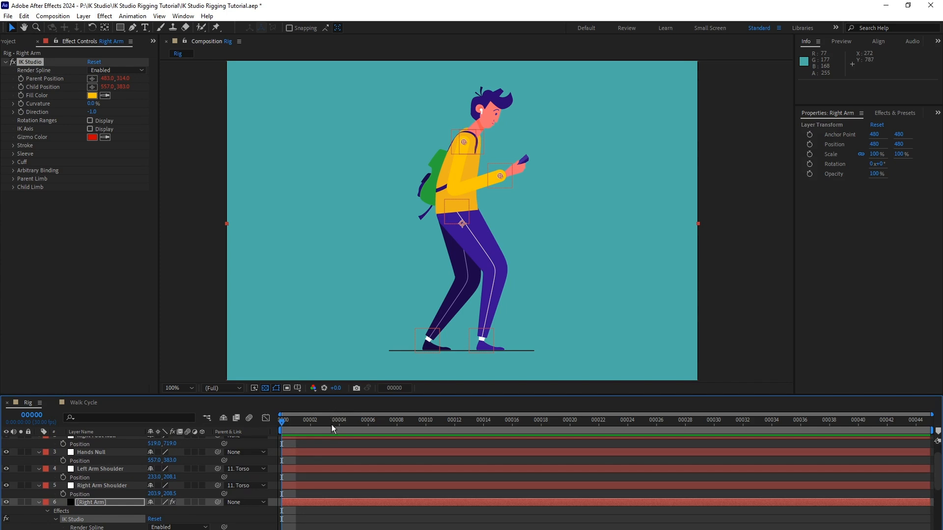
left_click(92, 505)
left_click(38, 502)
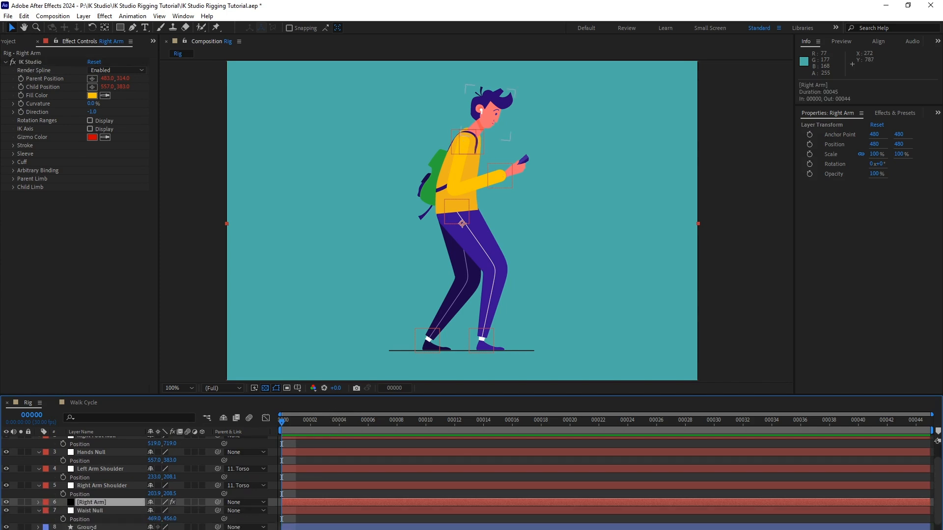
Test the arm's attachment by moving the Waist Null in the composition, and undo the move.
left_click(107, 510)
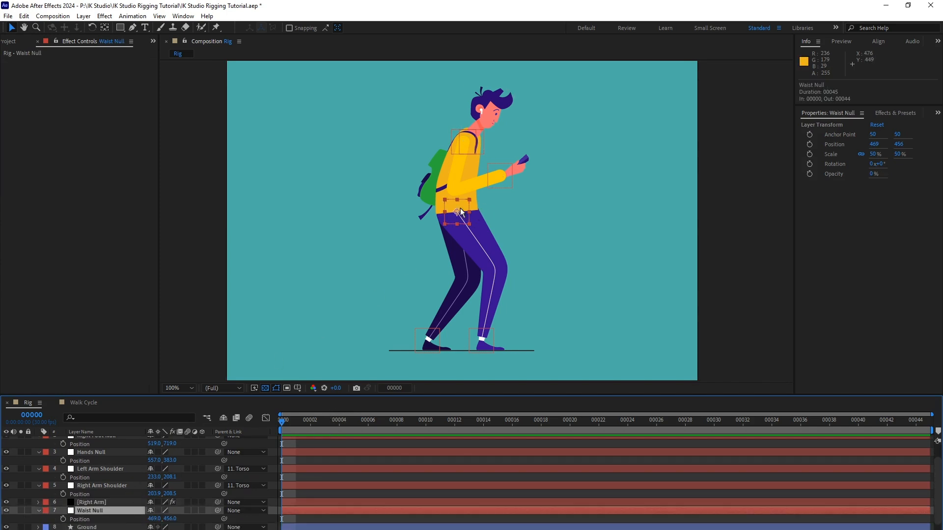
mouse_move(466, 208)
left_mouse_down()
mouse_move(437, 215)
mouse_move(466, 232)
mouse_move(452, 211)
mouse_move(459, 235)
mouse_move(443, 212)
mouse_move(433, 255)
mouse_move(465, 213)
left_mouse_up()
key("ctrl+z")
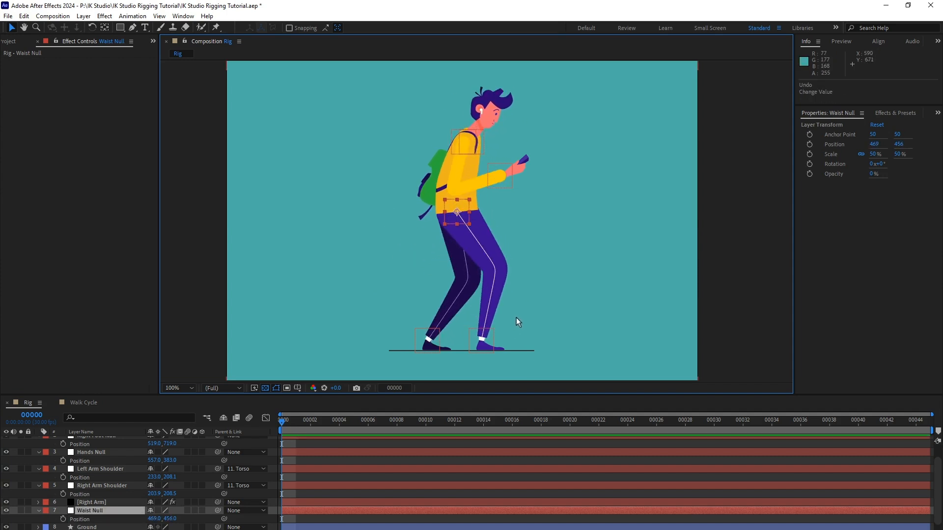
Set the Right Arm's Parent Thickness to 44 and its Parent Length to 100.
left_click(107, 503)
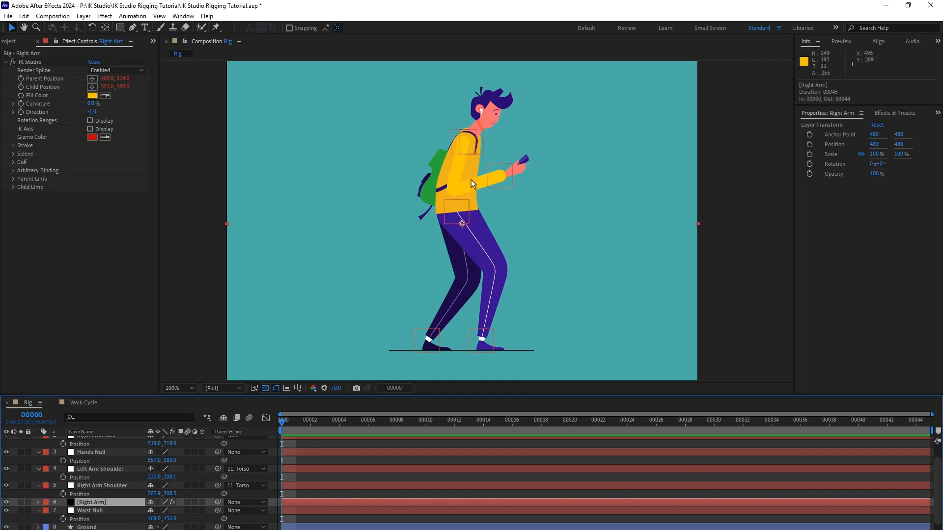
left_click(14, 184)
left_click(13, 179)
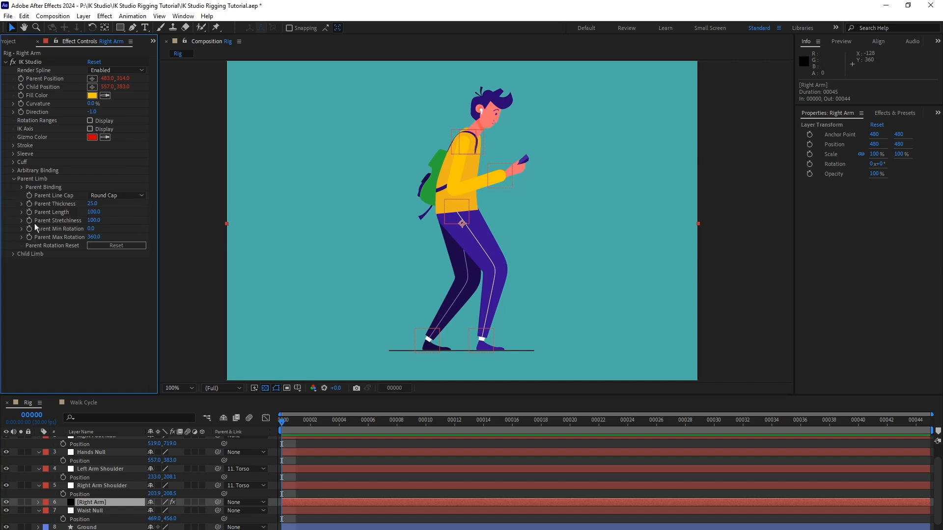
left_click(14, 254)
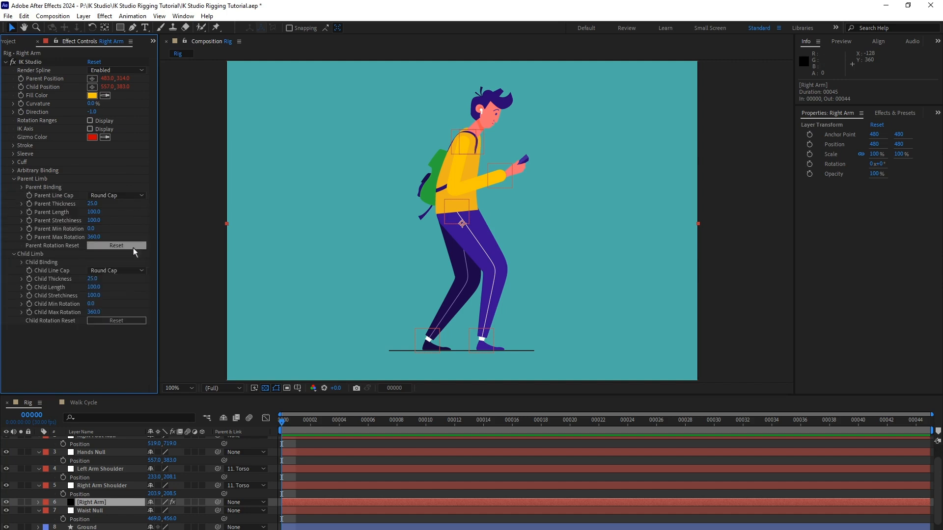
left_click(92, 204)
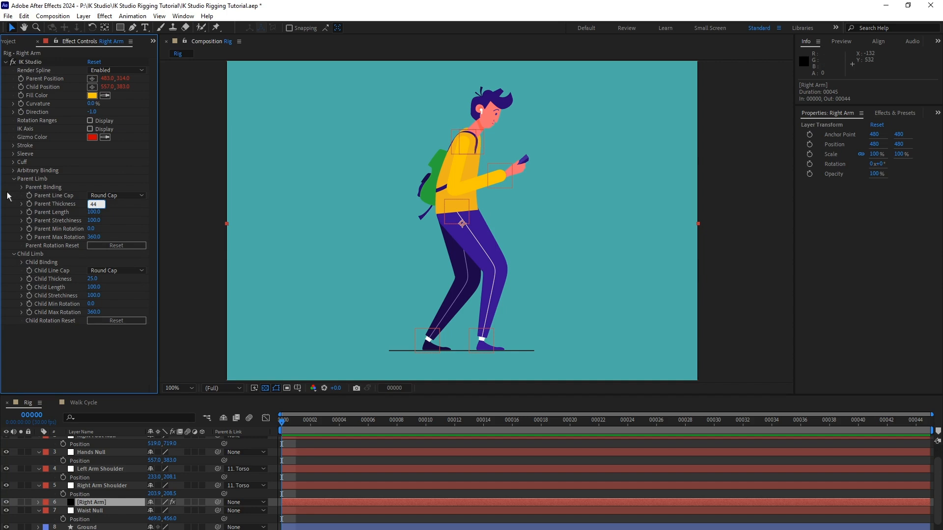
type("44")
key("Tab")
type("10")
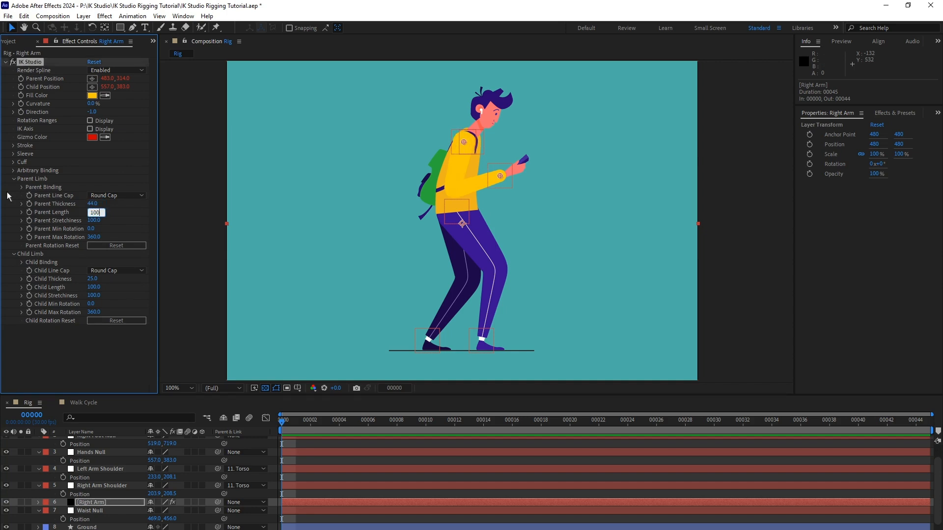
type("0")
key("Return")
Set the Right Arm's Child Thickness to 18 and its Child Length to 90.
left_click(93, 279)
key("Tab")
type("90")
key("Return")
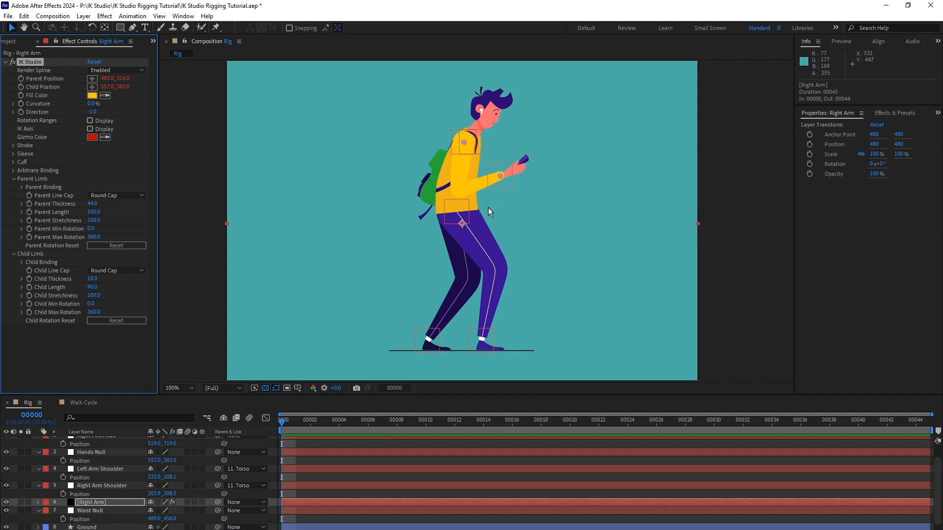
Set the Right Arm's Curvature to 25% and sample the torso's yellow, ECB31D, as its Fill Color.
left_click(91, 104)
type("25")
key("Return")
left_click(92, 96)
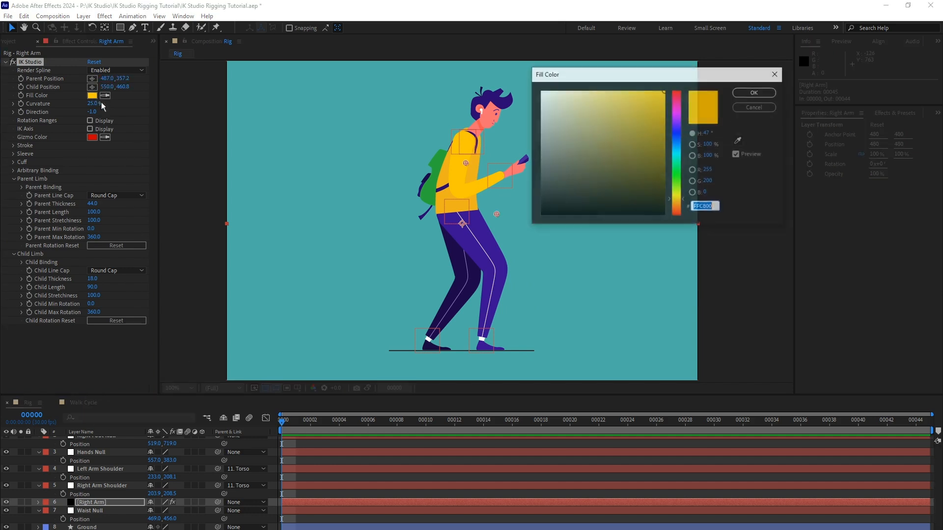
left_click(738, 140)
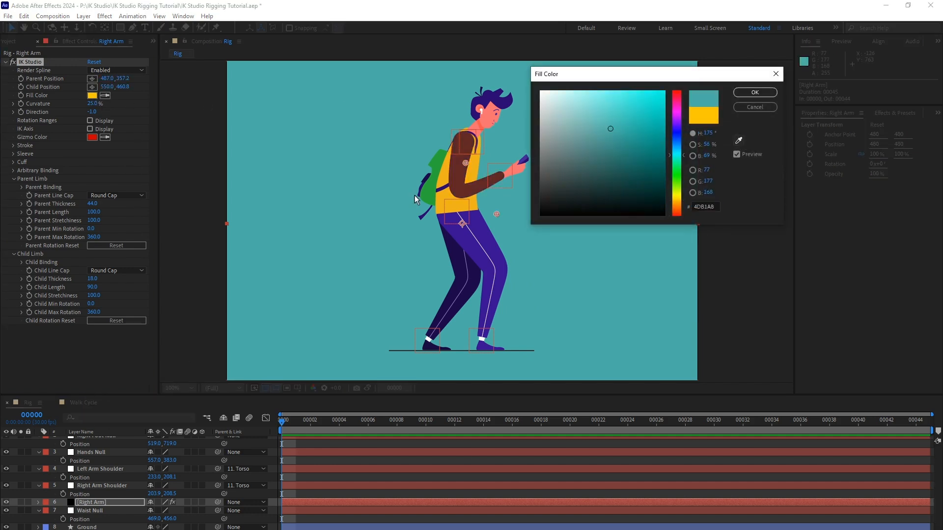
left_click(444, 197)
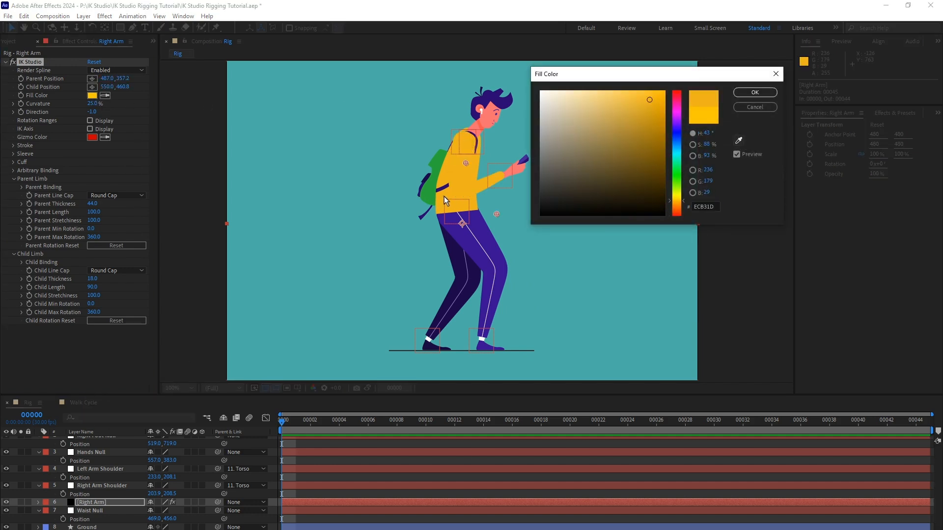
left_click(754, 93)
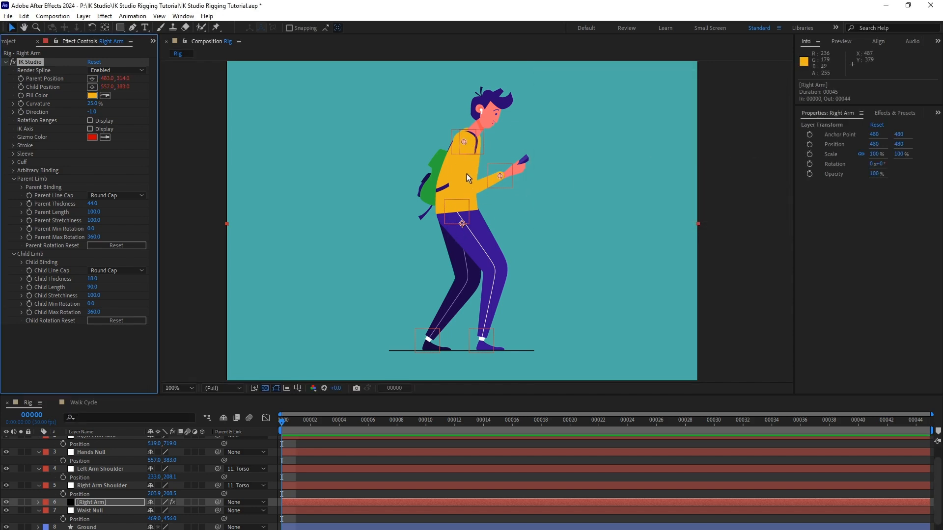
Give the Right Arm a white stroke on its sides only, with a Stroke Thickness of 1.
left_click(14, 145)
left_click(118, 153)
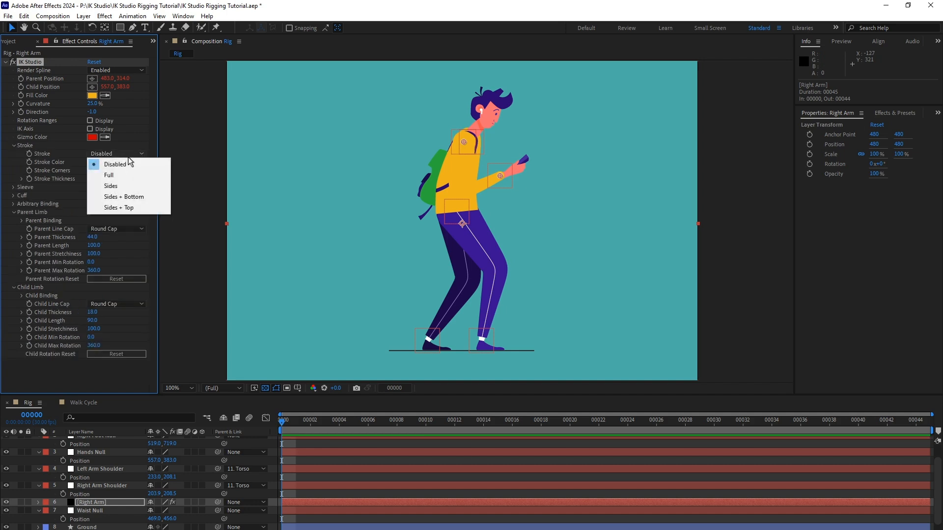
left_click(135, 187)
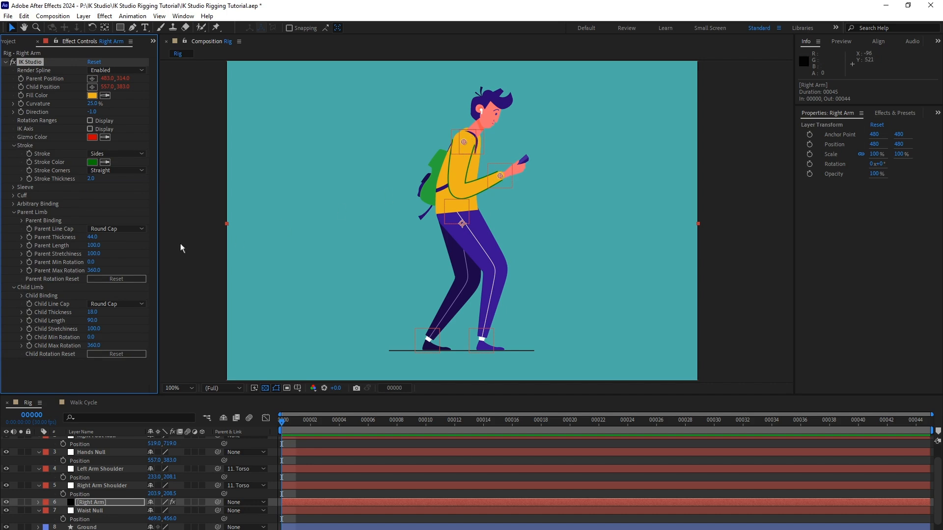
left_click(92, 162)
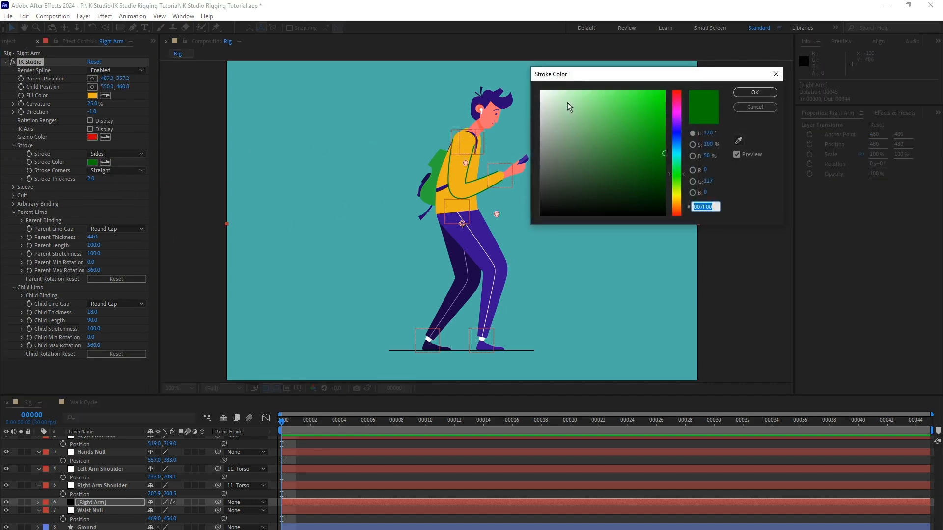
left_click_drag(566, 103, 540, 91)
left_click(755, 92)
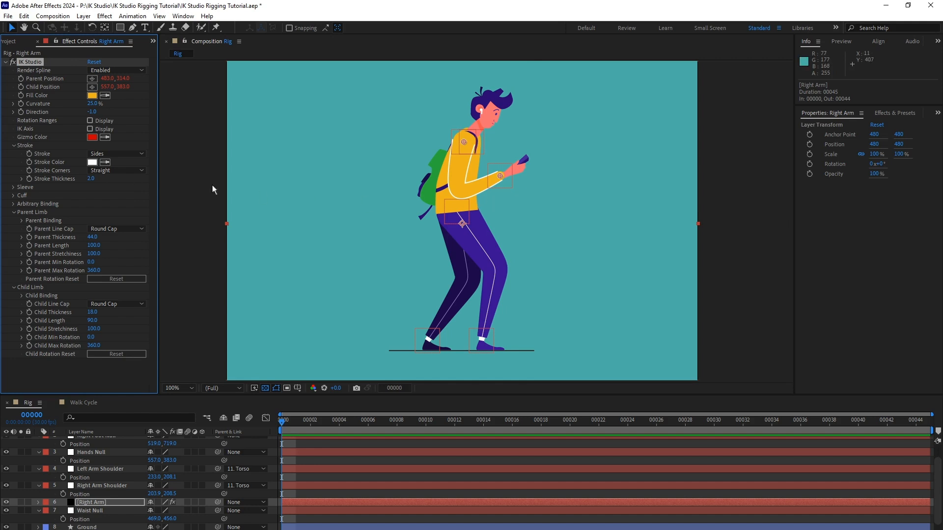
left_click(91, 179)
type("1")
key("Return")
mouse_move(283, 423)
left_mouse_down()
mouse_move(297, 423)
mouse_move(280, 423)
left_mouse_up()
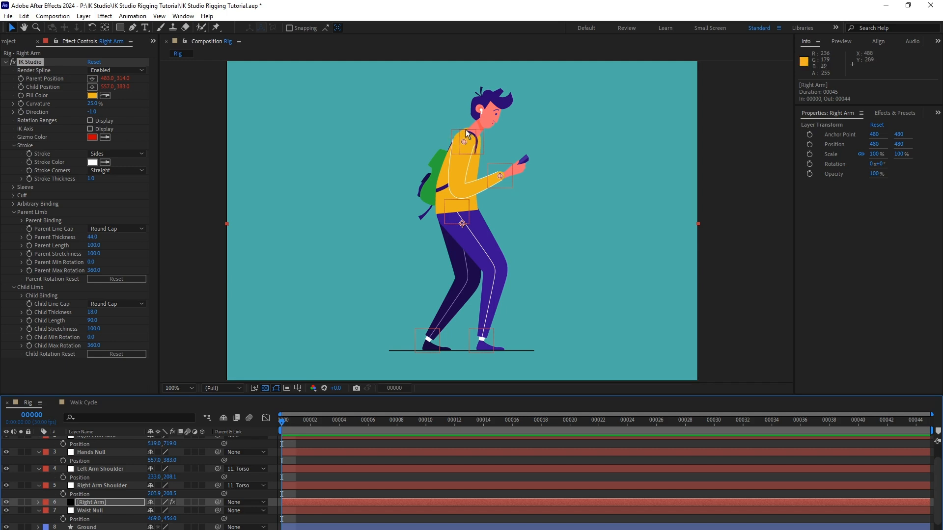
scroll(124, 477, "up", 2)
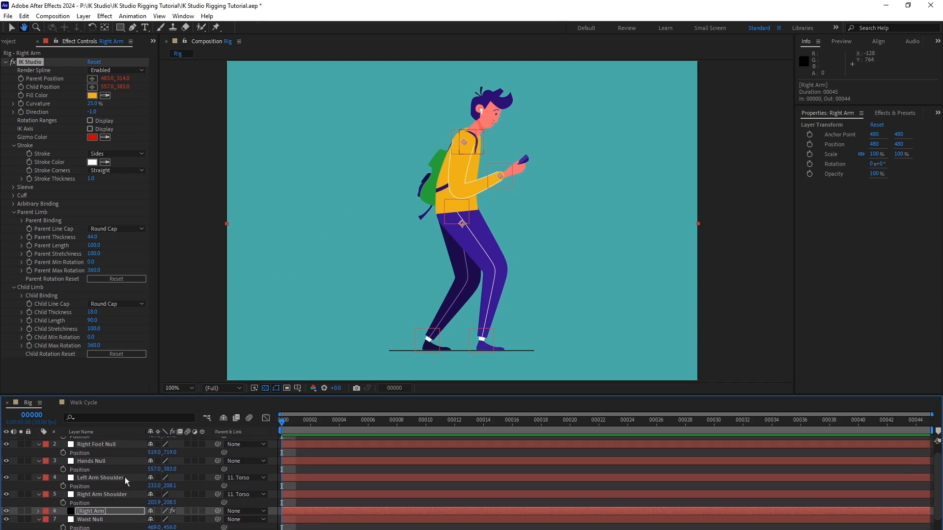
Move the Left Arm Shoulder and Right Arm Shoulder nulls together slightly forward, to about 242, 210 and 213, 210.
left_click(113, 481)
left_click(120, 498, "shift")
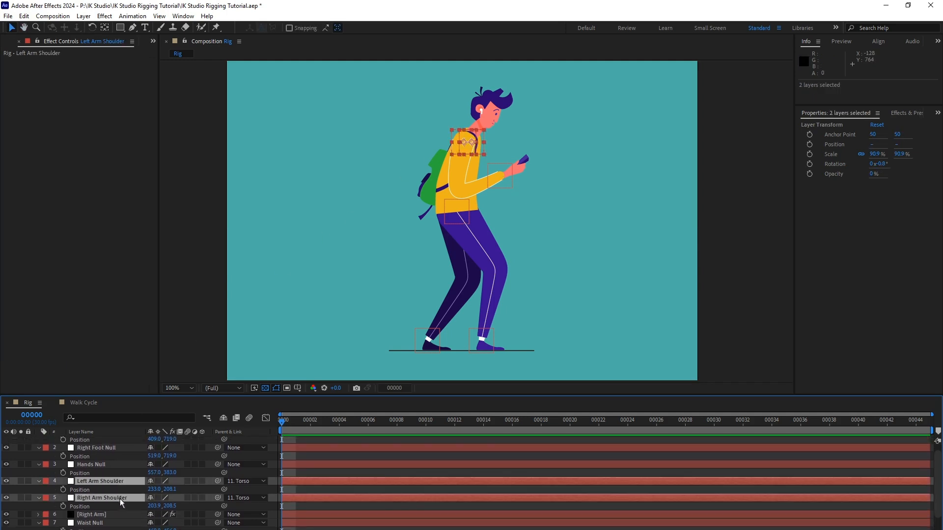
left_click_drag(467, 137, 471, 142)
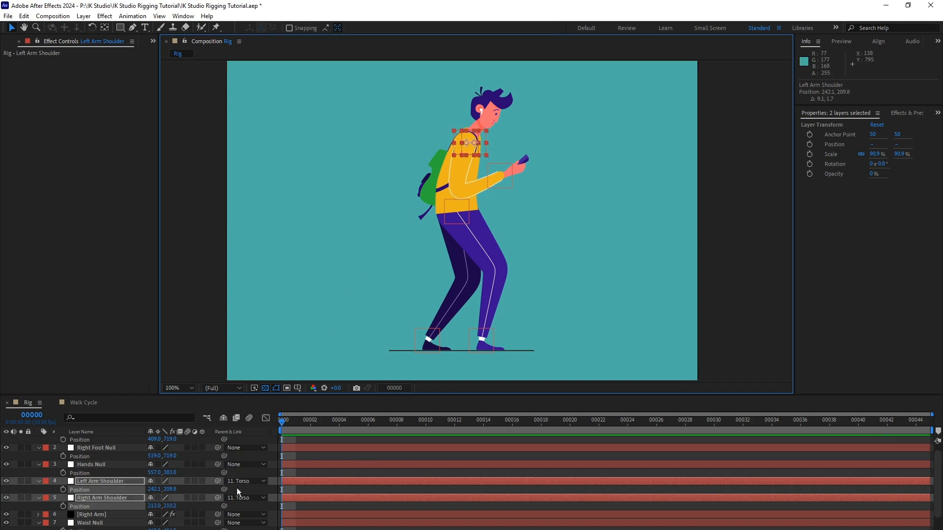
Test the arm rig by moving the Waist Null, and undo the move.
left_click_drag(100, 499, 137, 518)
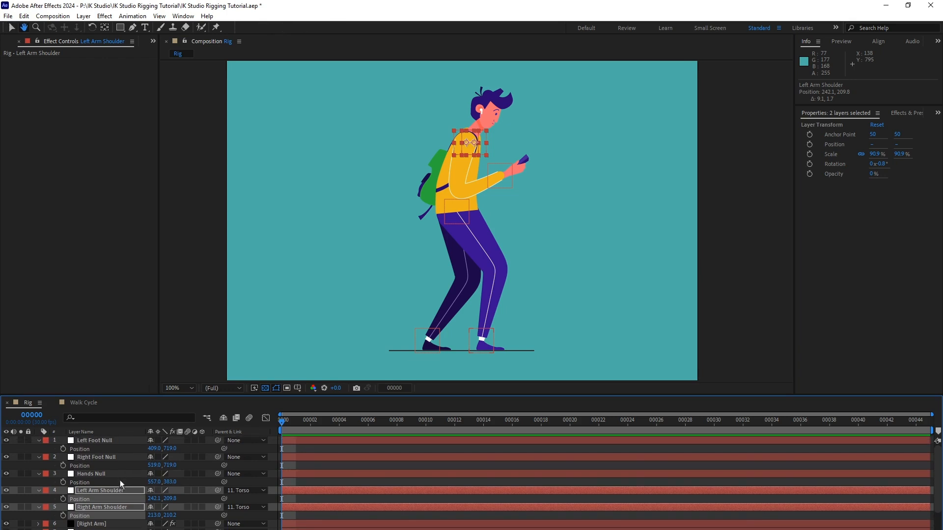
scroll(121, 464, "down", 1)
left_click(116, 510)
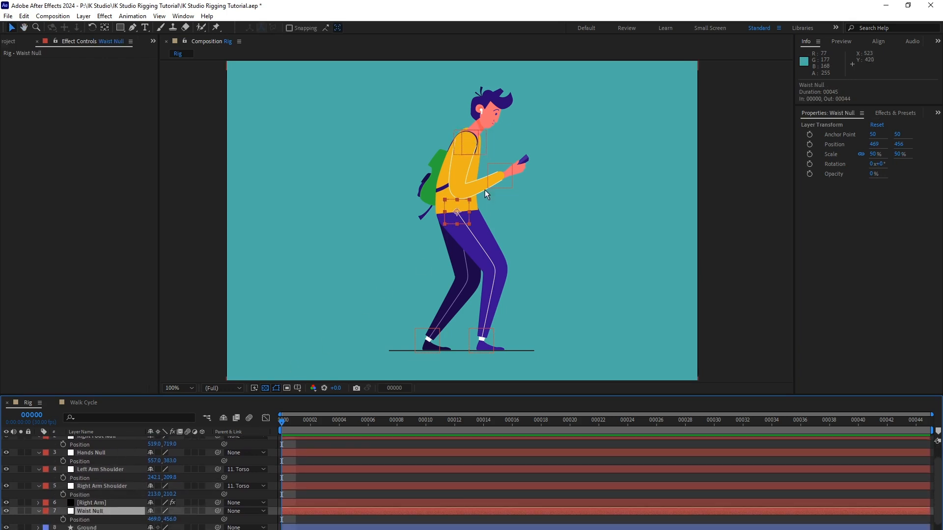
mouse_move(468, 201)
left_mouse_down()
mouse_move(472, 211)
mouse_move(456, 212)
mouse_move(467, 202)
left_mouse_up()
key("ctrl+z")
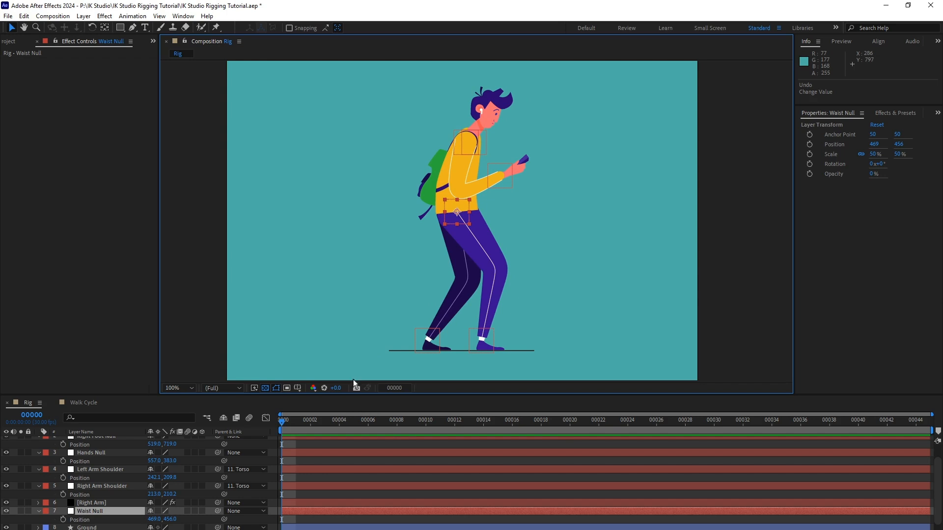
Check the finished Walk Cycle composition, and in Rig move the Right Arm layer between Hands and Torso.
left_click(84, 403)
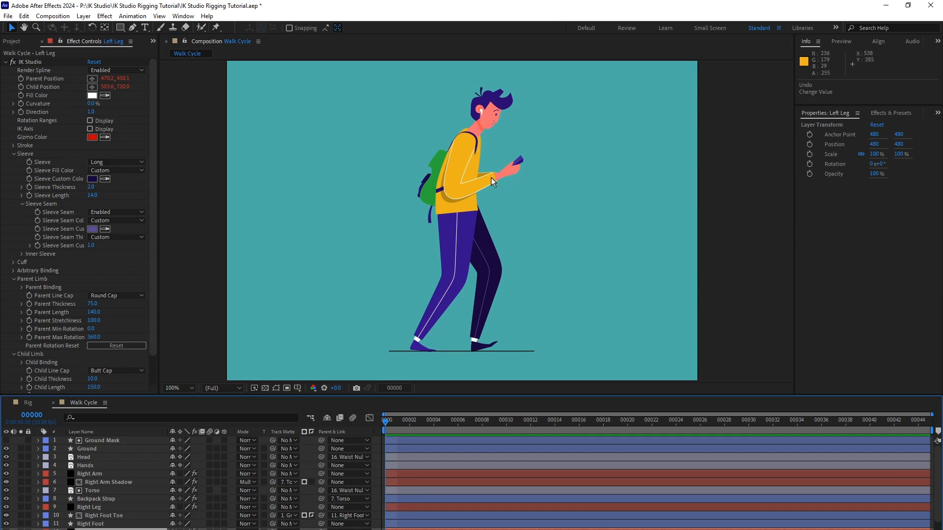
left_click(28, 403)
left_click_drag(135, 513, 110, 509)
left_click(104, 484)
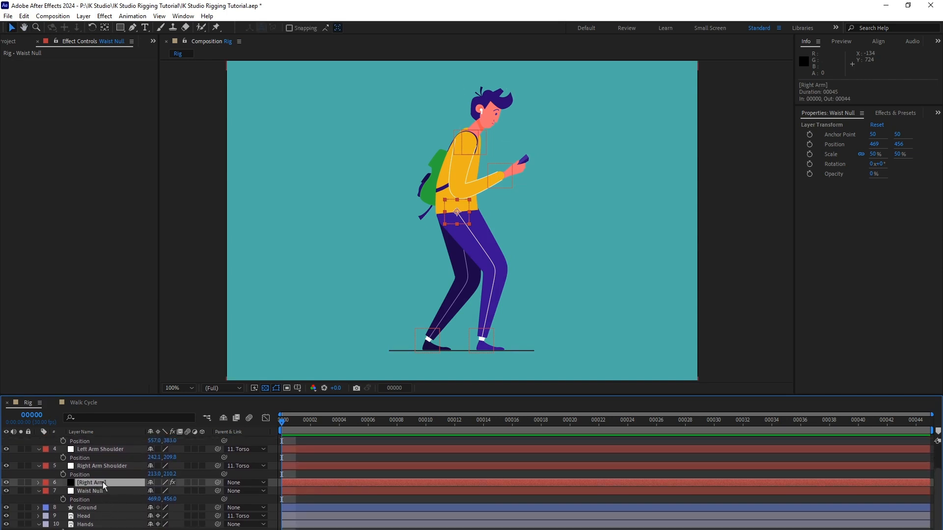
scroll(104, 474, "down", 2)
key("v")
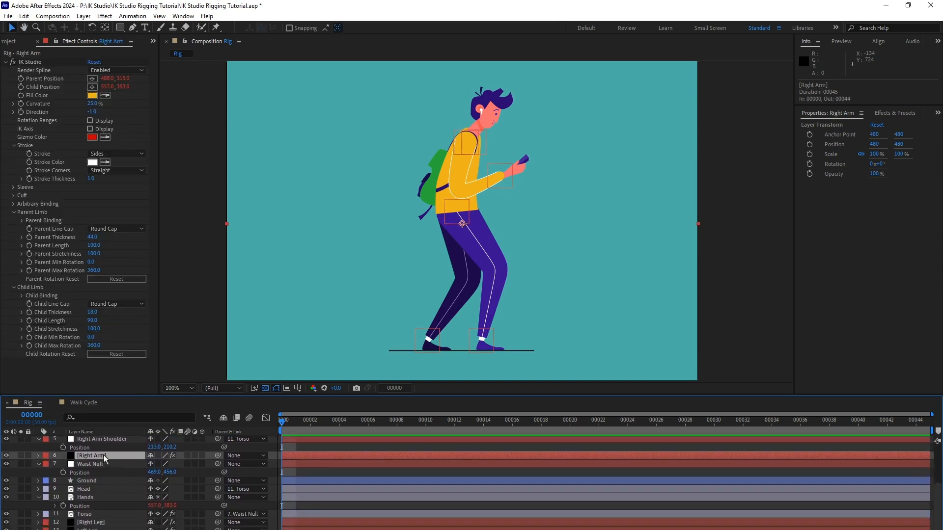
left_click_drag(106, 458, 102, 510)
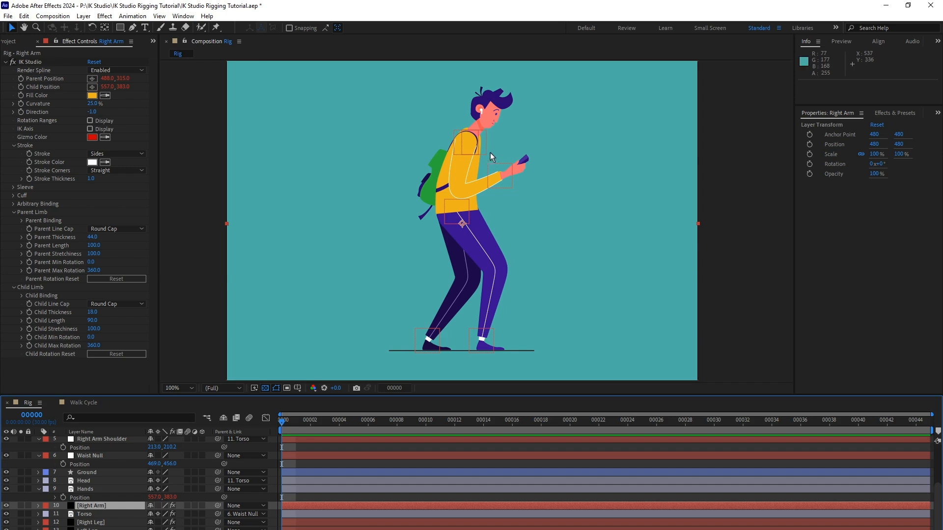
Duplicate the Right Arm layer and rename the copy Left Arm.
left_click_drag(121, 475, 122, 480)
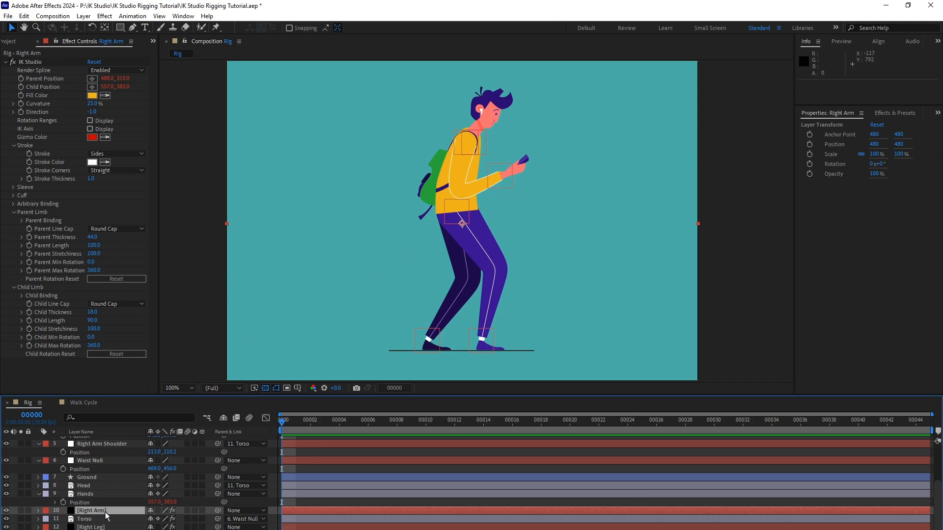
left_click(24, 16)
left_click(111, 146)
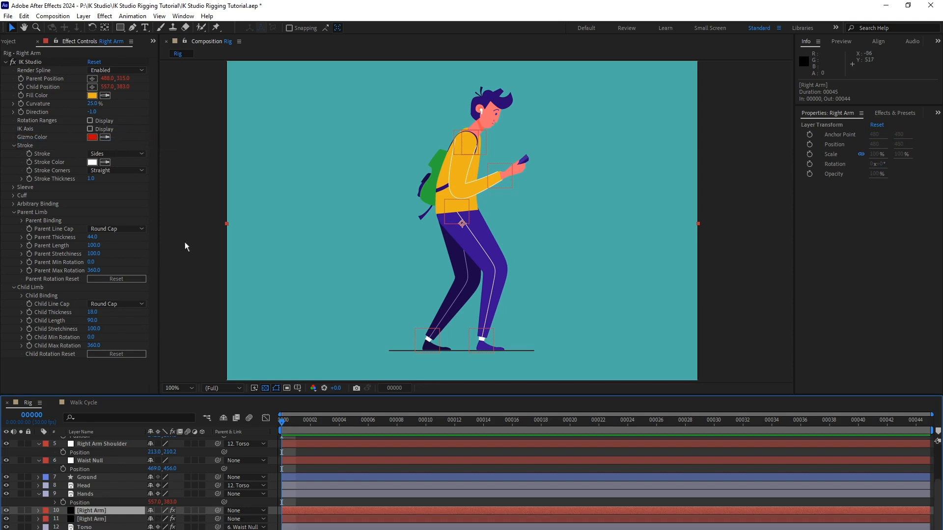
key("Return")
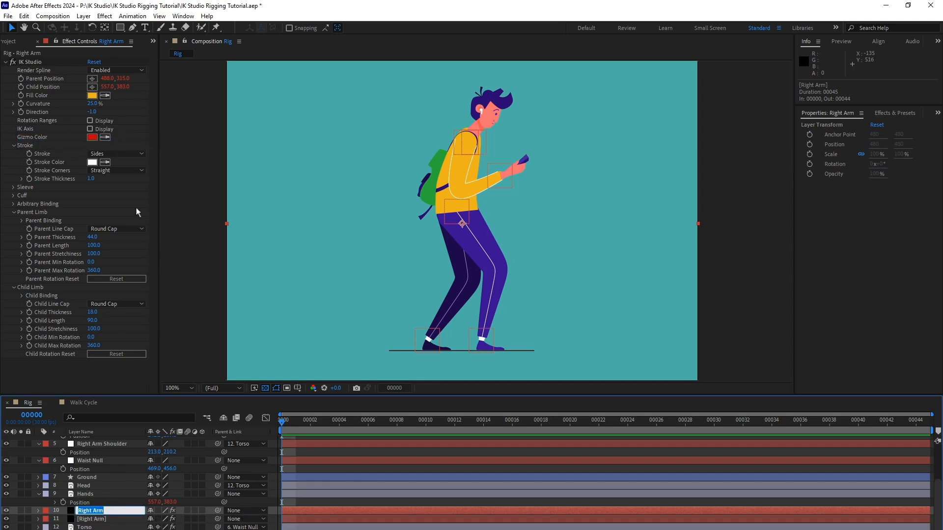
type("Lef")
key("Return")
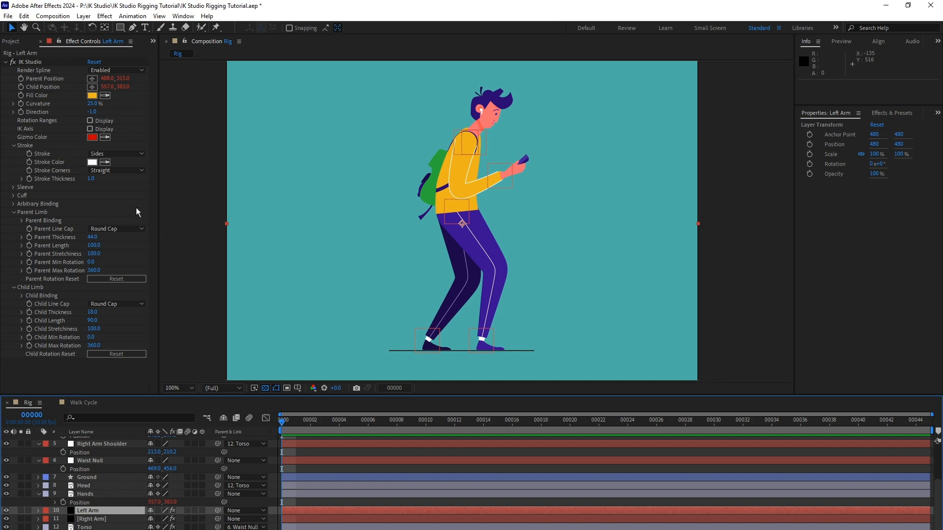
Edit the Left Arm's IK Studio Parent Position expression so it references the "Left Arm Shoulder" layer.
left_click(39, 510)
left_click(47, 519)
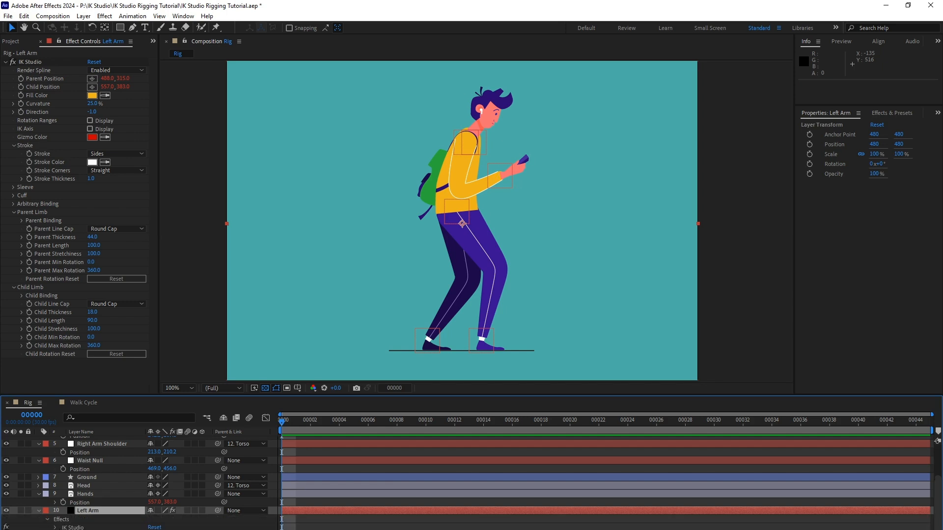
scroll(73, 510, "down", 2)
left_click(56, 496)
scroll(76, 526, "down", 3)
scroll(74, 515, "up", 2)
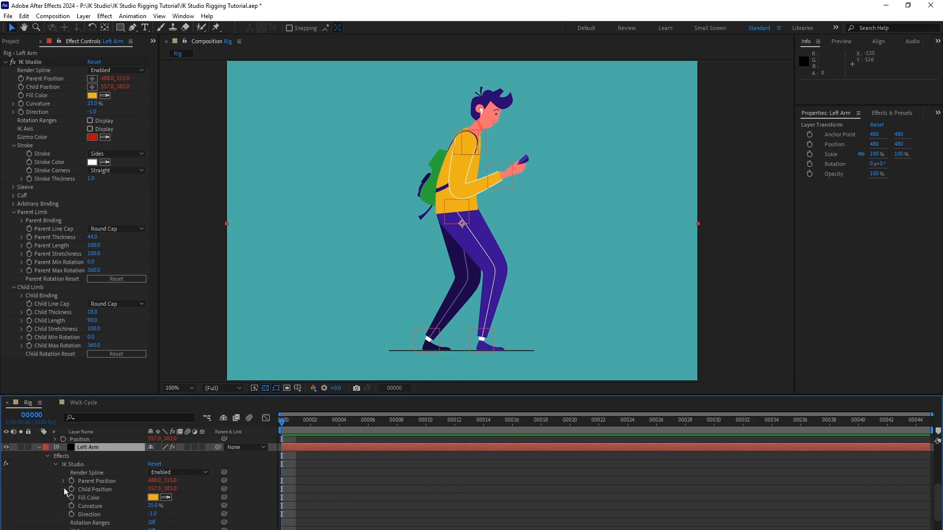
left_click(64, 489)
left_click(63, 480)
scroll(98, 486, "down", 1)
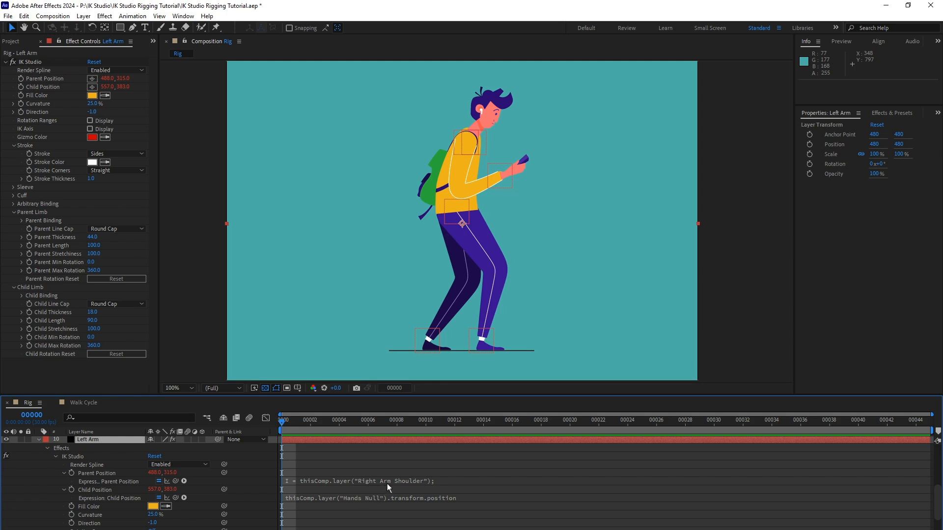
left_click(366, 482)
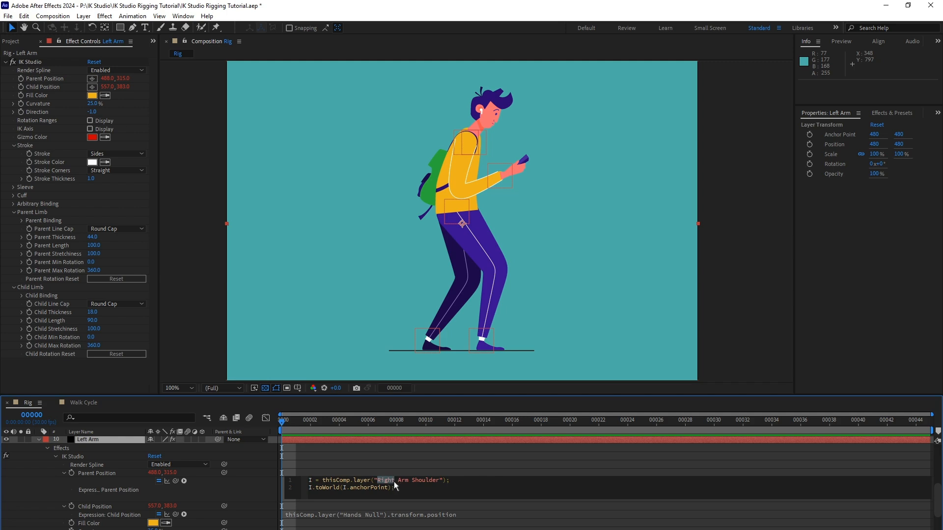
type("Left")
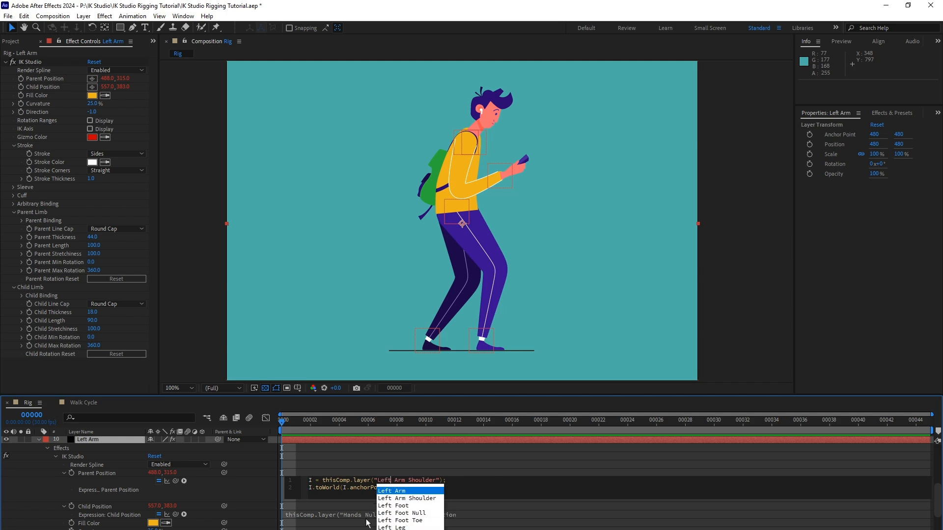
left_click(482, 460)
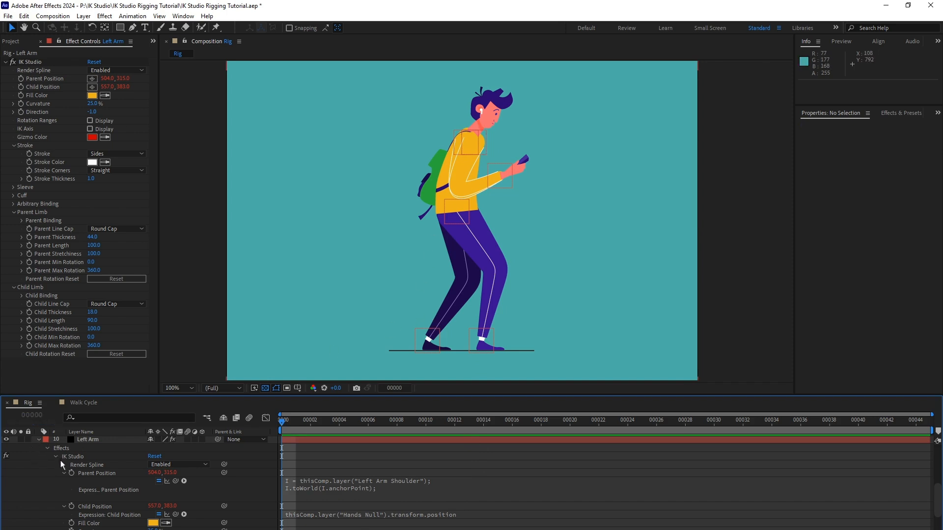
Collapse the Left Arm's properties and move the layer directly below Torso in the layer stack.
left_click(65, 474)
left_click(63, 481)
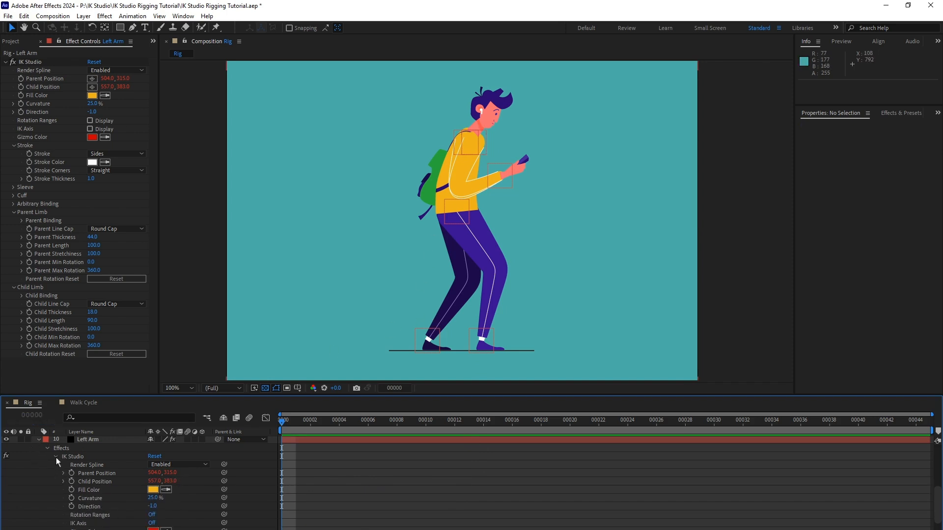
left_click(56, 457)
left_click(39, 455)
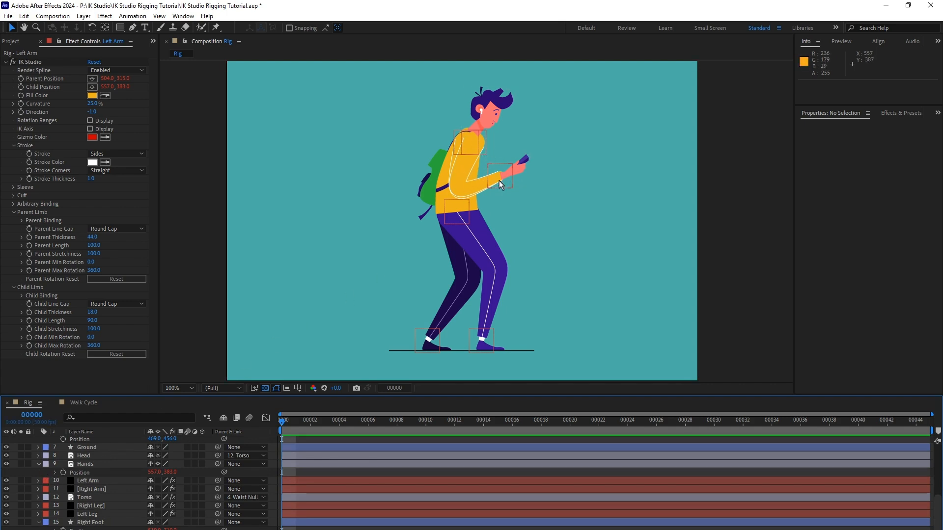
left_click(98, 480)
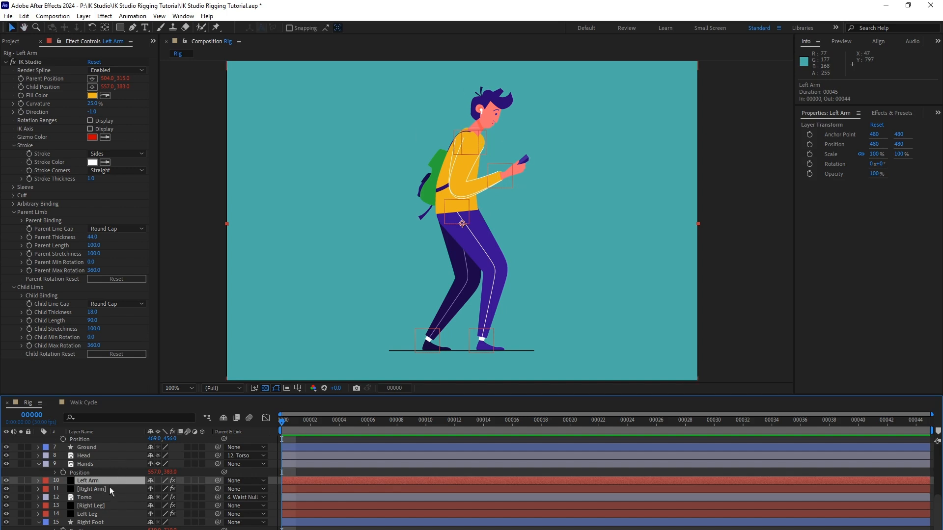
left_click_drag(105, 480, 102, 505)
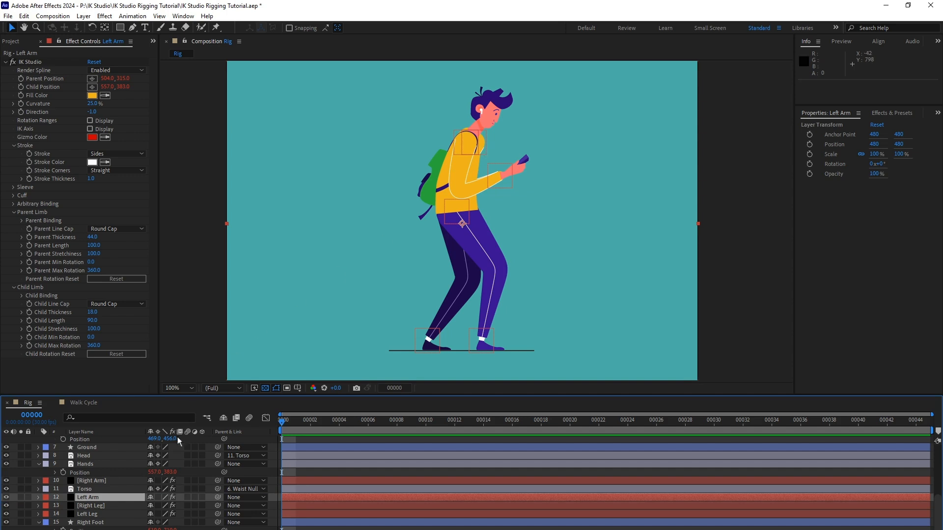
Move the Left Arm Shoulder null back and slightly down on the torso, to about 220, 217.
scroll(122, 463, "up", 5)
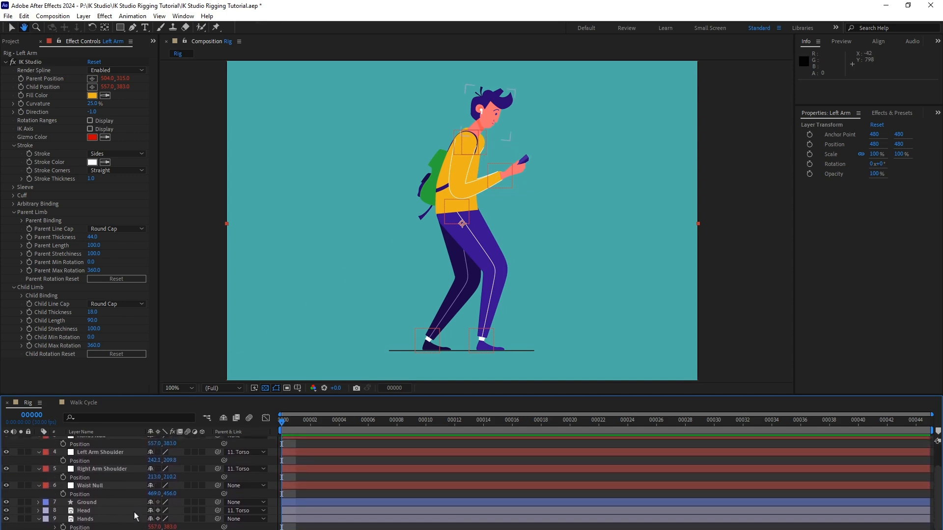
left_click(120, 456)
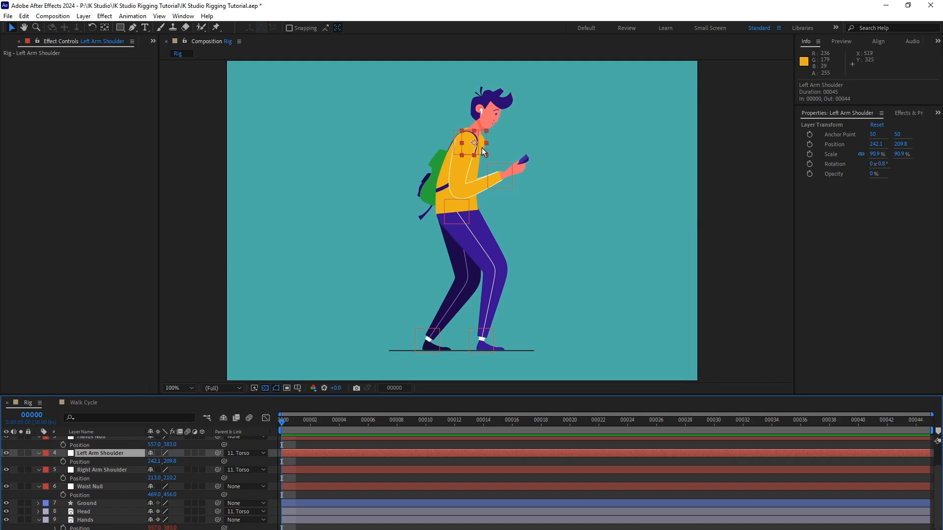
left_click_drag(481, 148, 476, 153)
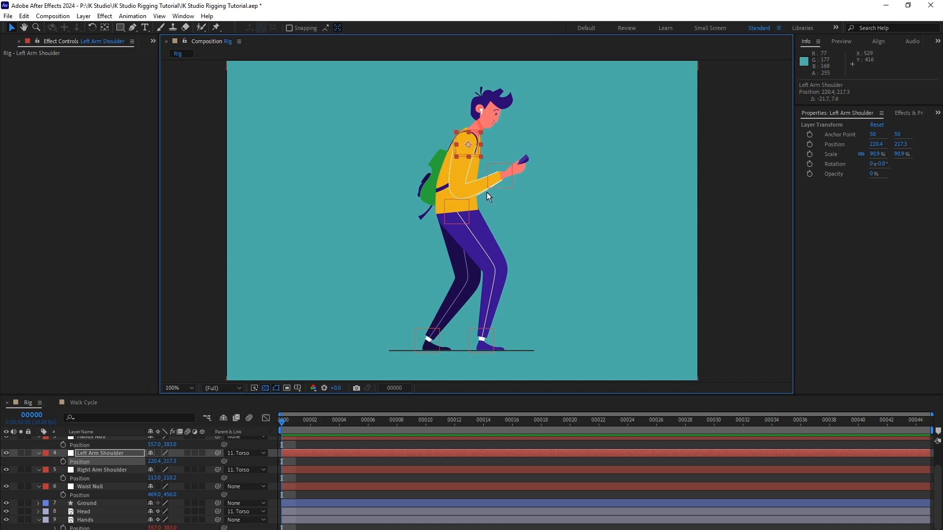
Set the Left Arm's Parent Length and Child Length to 80.
scroll(126, 484, "down", 4)
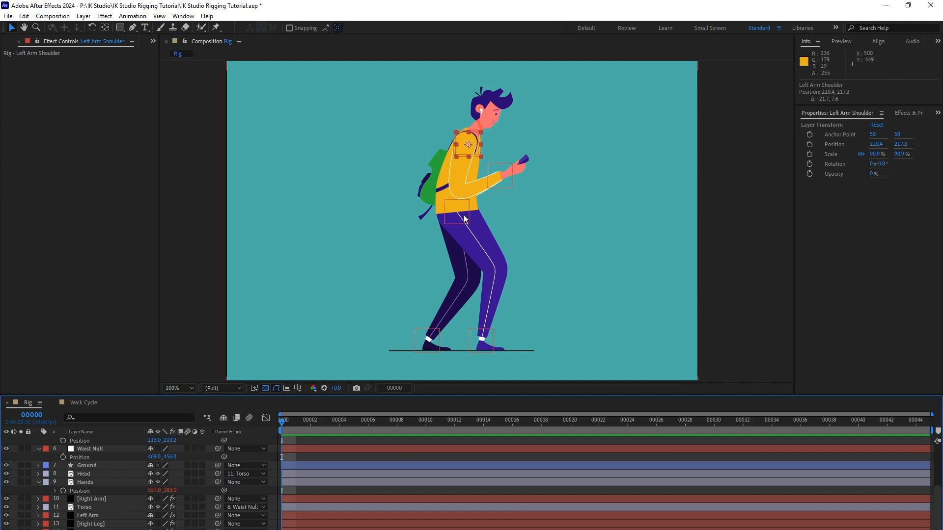
scroll(120, 493, "down", 2)
key("v")
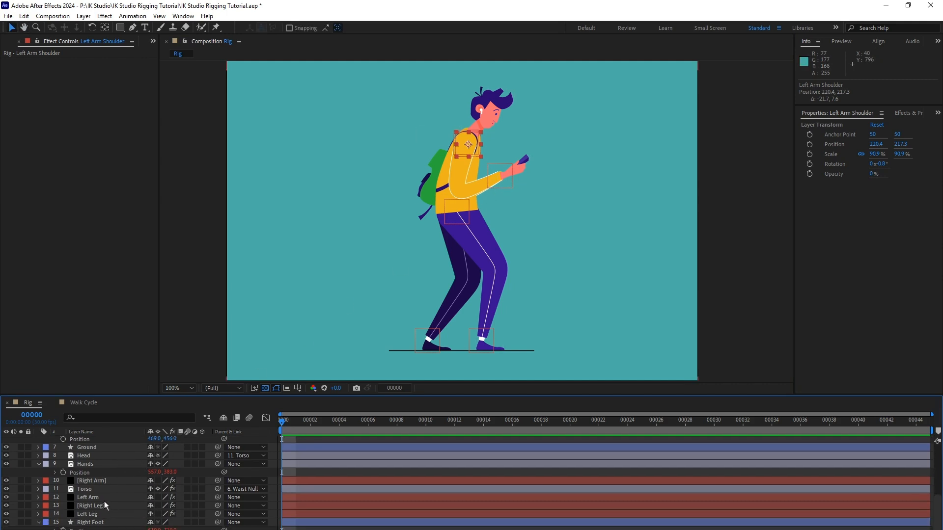
left_click(104, 498)
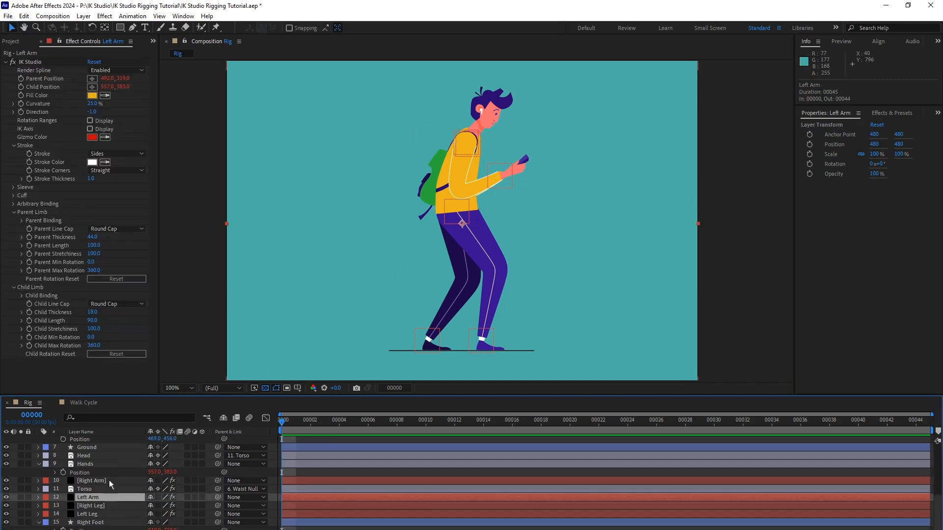
left_click(82, 207)
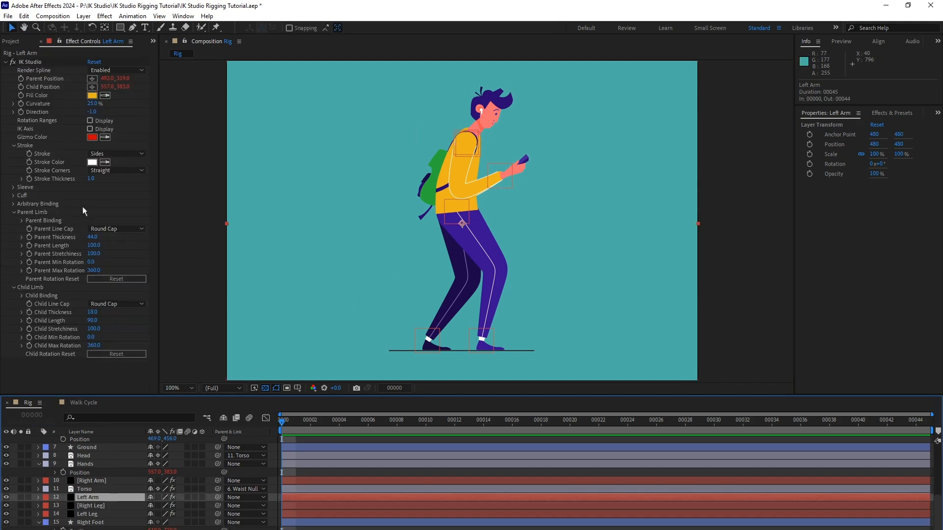
left_click(95, 246)
type("80")
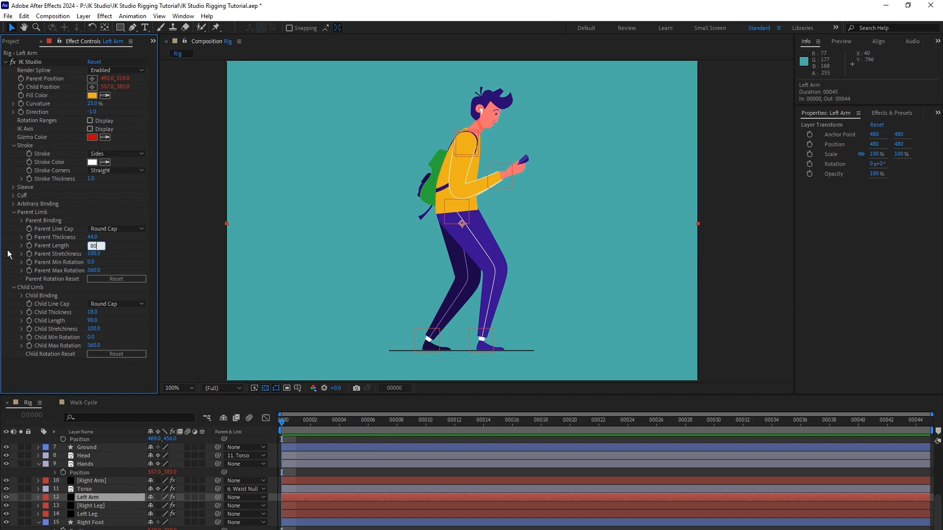
key("Return")
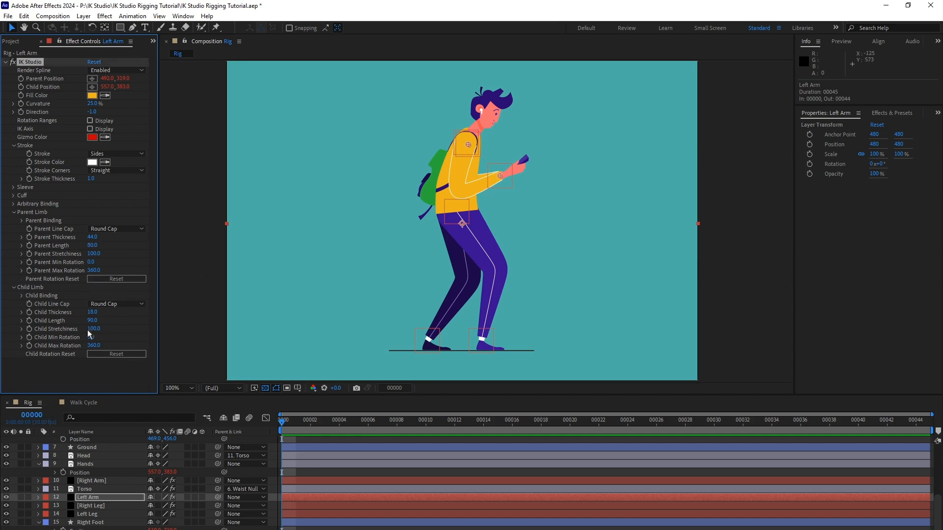
left_click(92, 320)
key("Return")
Darken the Left Arm's Fill Color to a deeper, brownish shade of the same yellow.
left_click(91, 95)
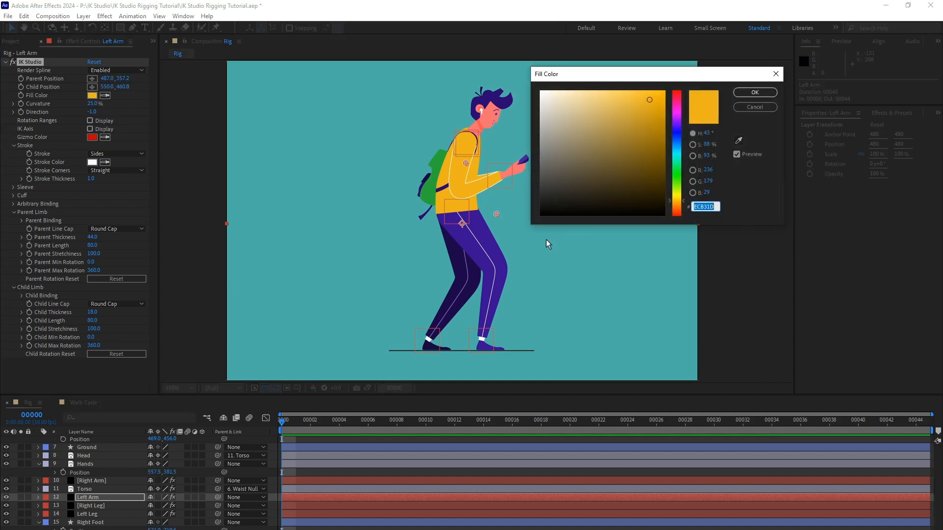
left_click_drag(706, 155, 694, 159)
left_click(751, 93)
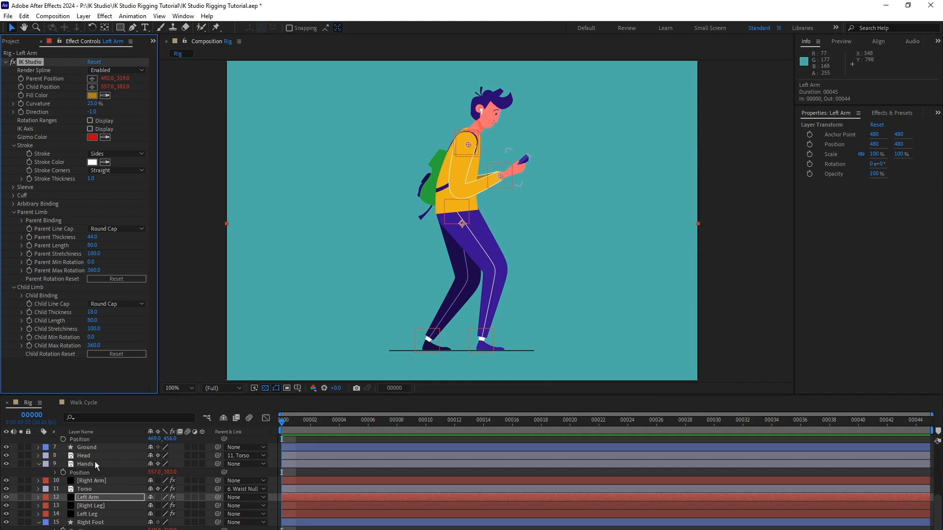
Test both arms by moving the Waist Null backward, and undo the move.
scroll(109, 483, "up", 2)
scroll(108, 470, "up", 2)
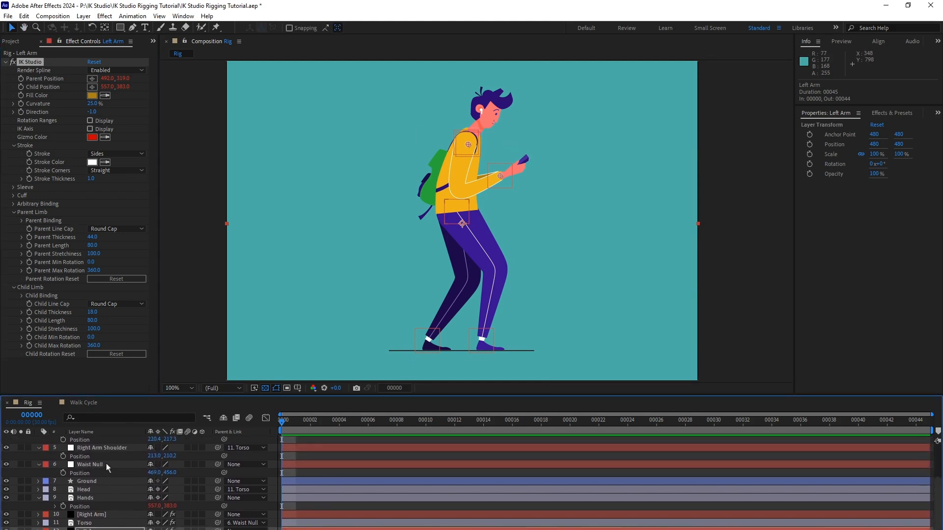
left_click(106, 463)
left_click_drag(464, 209, 443, 206)
key("ctrl+z")
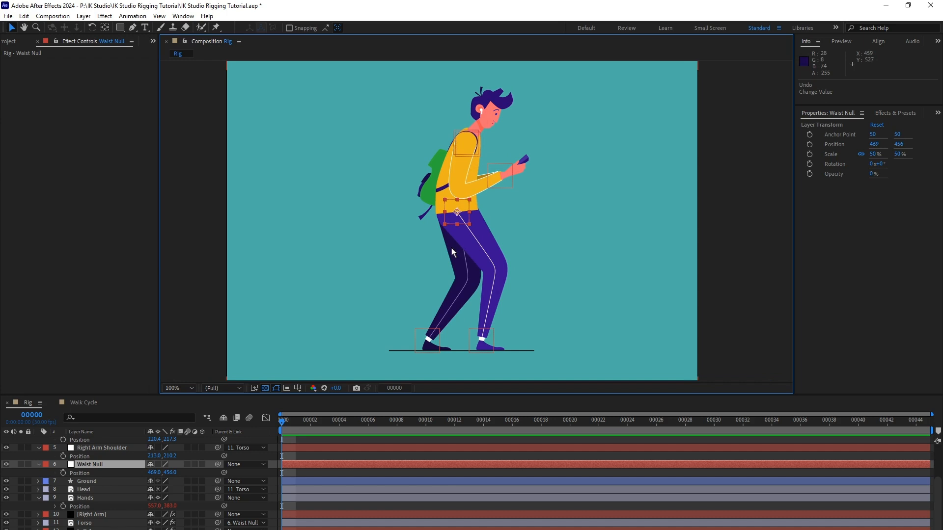
Test the arms' response by moving the Hands Null forward, and undo the move.
left_click(131, 464)
scroll(131, 464, "up", 3)
scroll(128, 491, "up", 2)
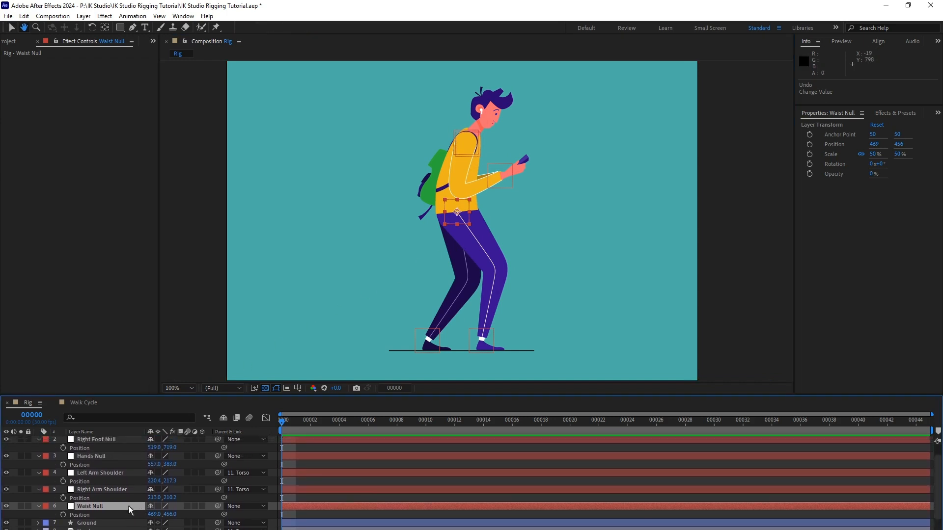
left_click(105, 463)
left_click_drag(492, 173, 517, 168)
key("ctrl+z")
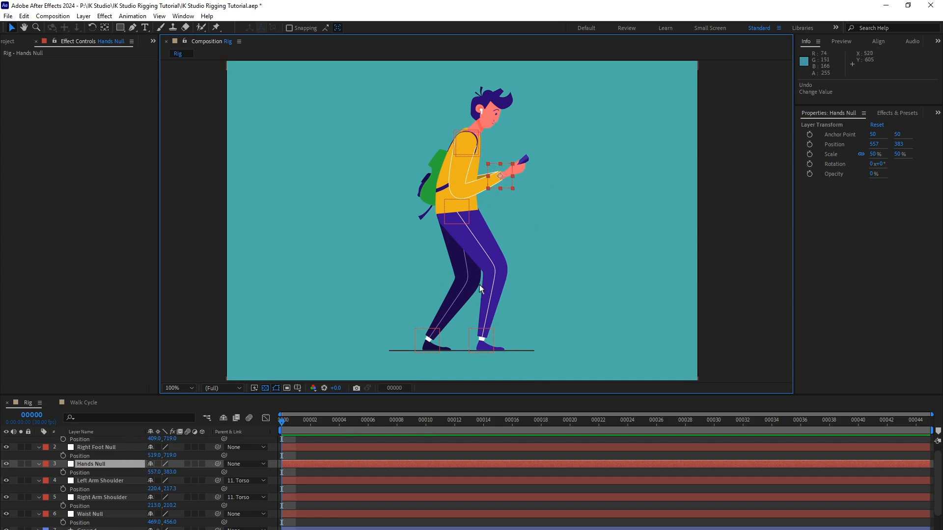
Check the arm shadow in the Walk Cycle composition, return to Rig, and duplicate the Right Arm layer.
left_click(77, 403)
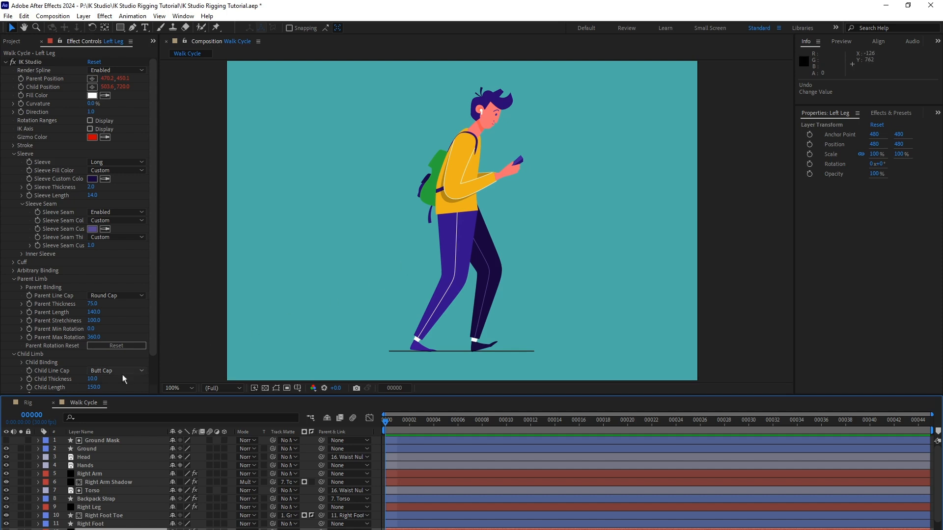
left_click(28, 403)
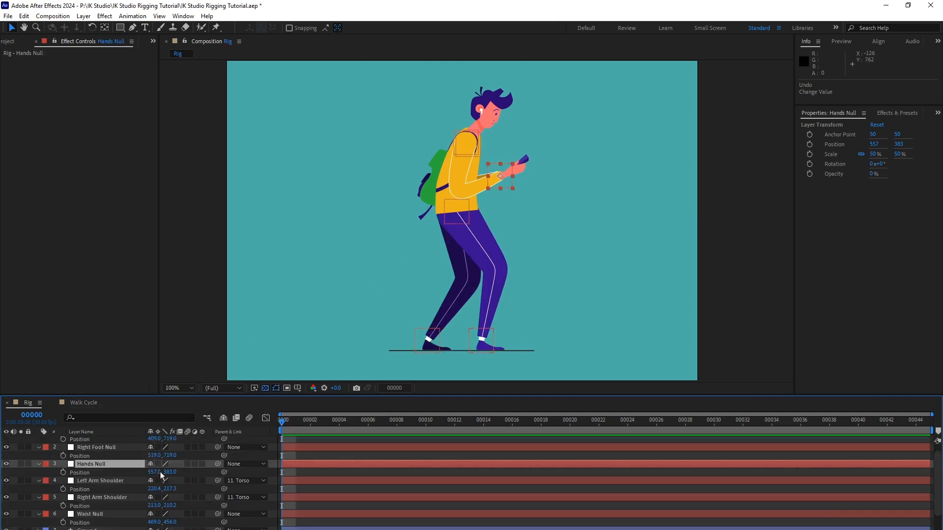
scroll(161, 475, "down", 5)
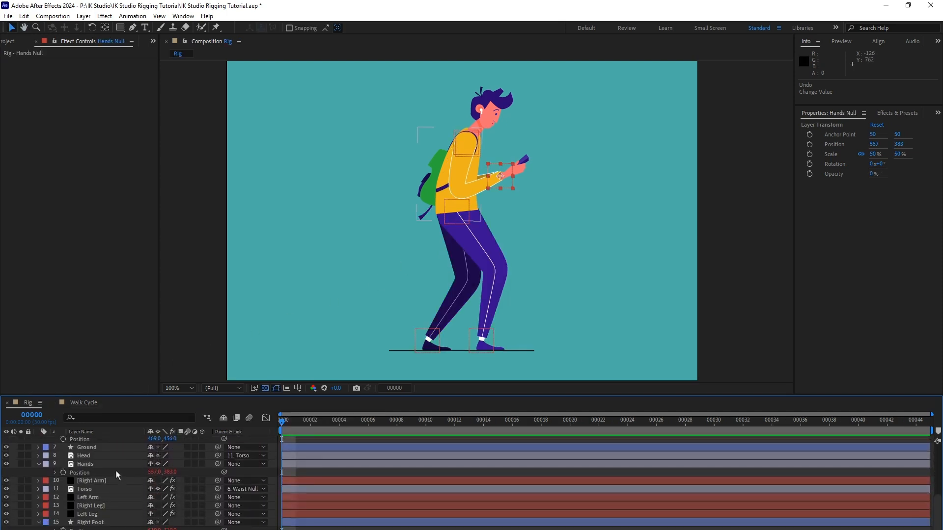
left_click(106, 482)
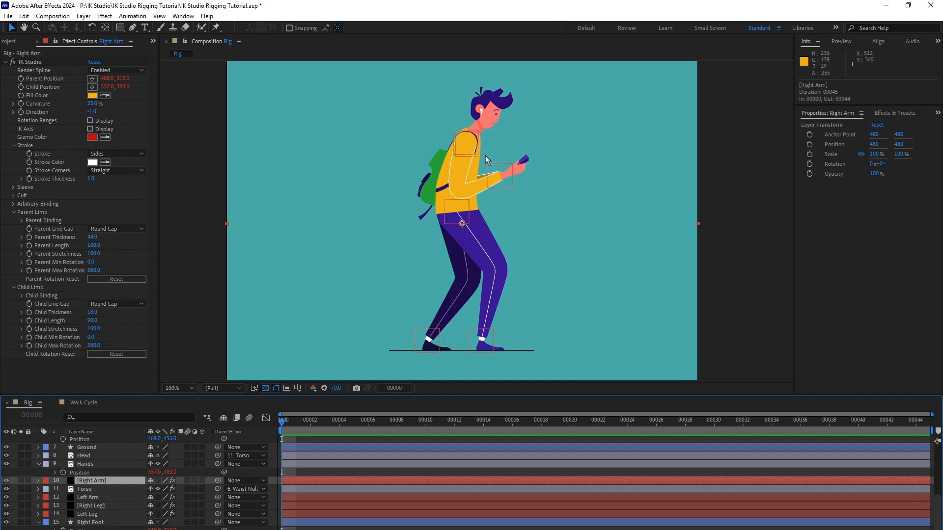
left_click(24, 16)
left_click(102, 144)
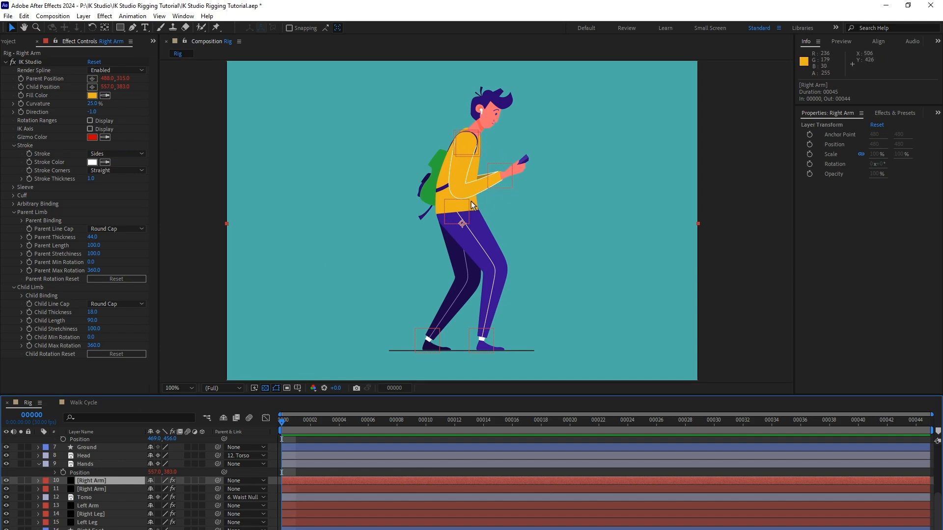
Set the lower Right Arm copy's Parent Length to 120 and Child Length to 110.
left_click(105, 490)
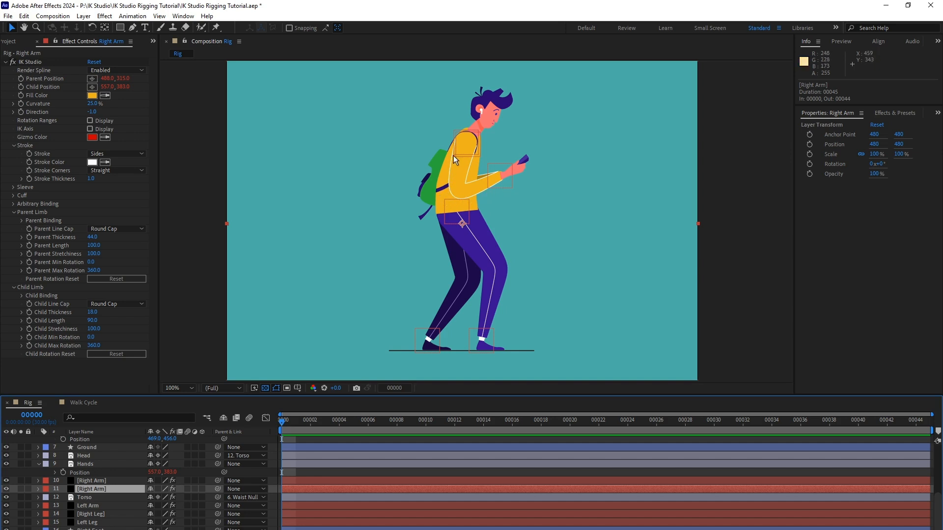
left_click(93, 245)
type("12")
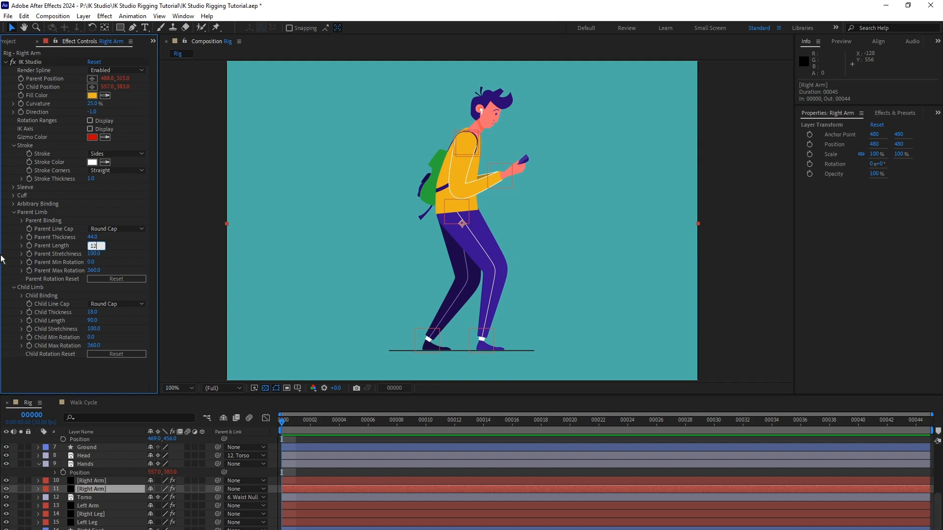
type("0")
key("Return")
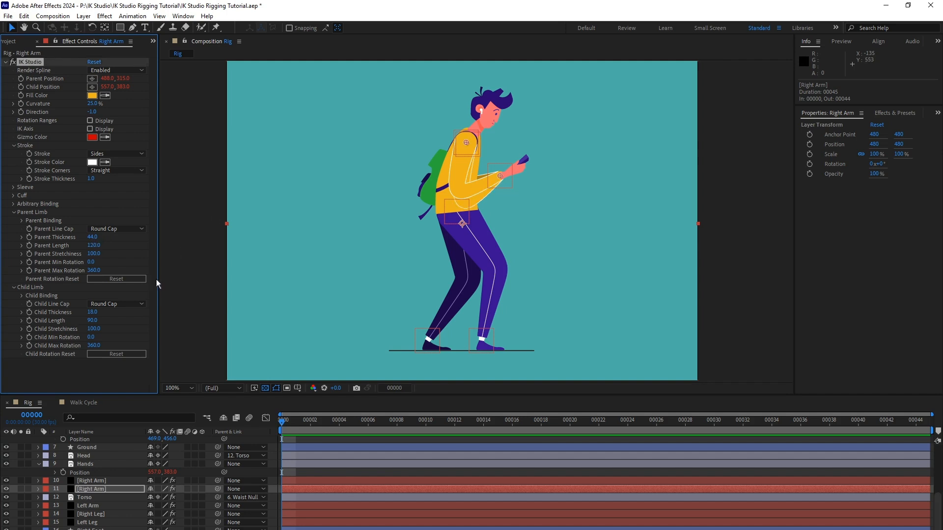
left_click(93, 321)
key("Return")
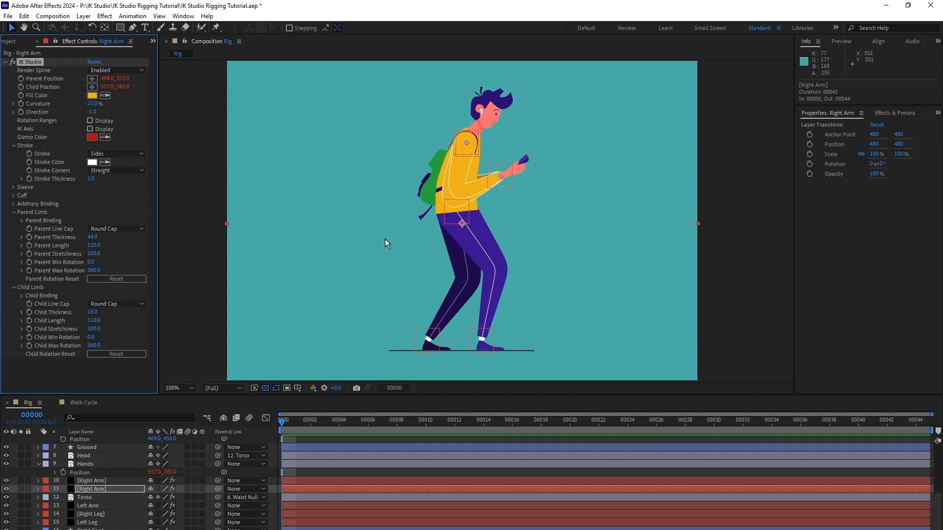
Disable the lower Right Arm copy's Stroke and change its Fill Color to a light neutral gray.
left_click(112, 154)
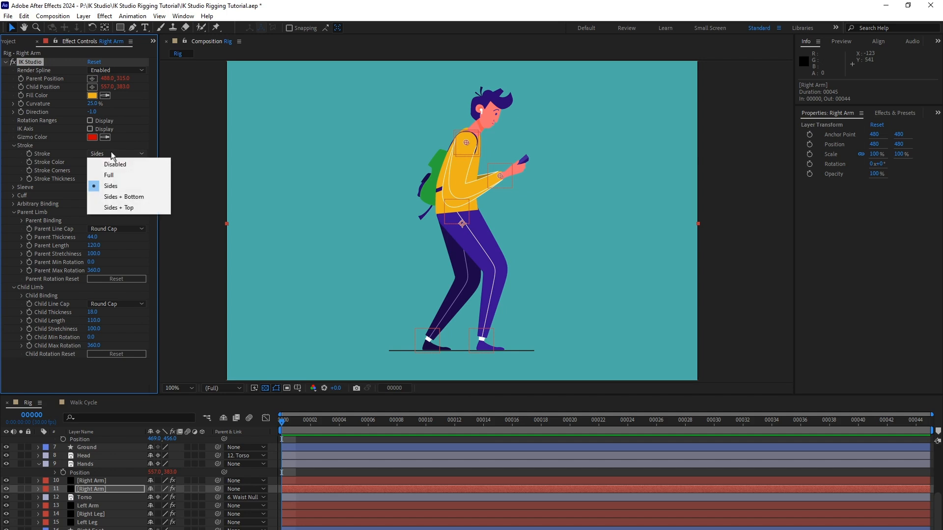
left_click(125, 165)
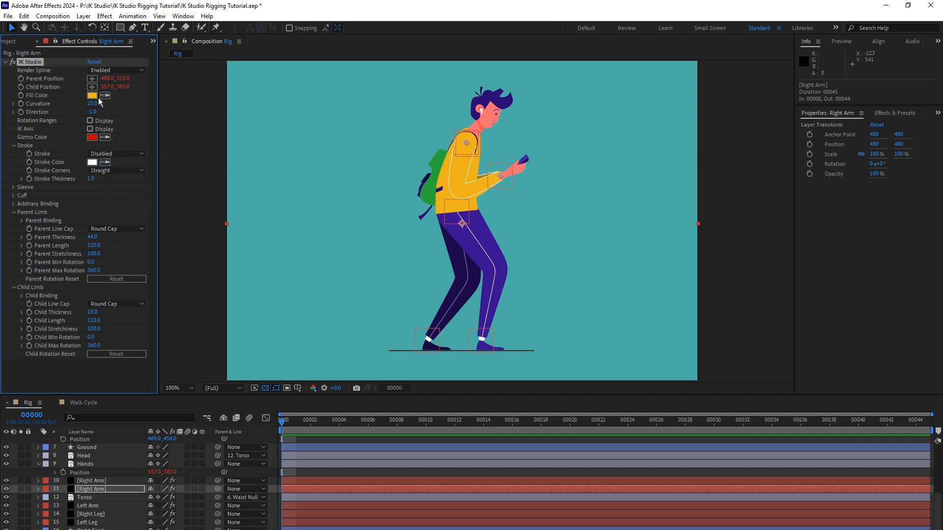
left_click(92, 96)
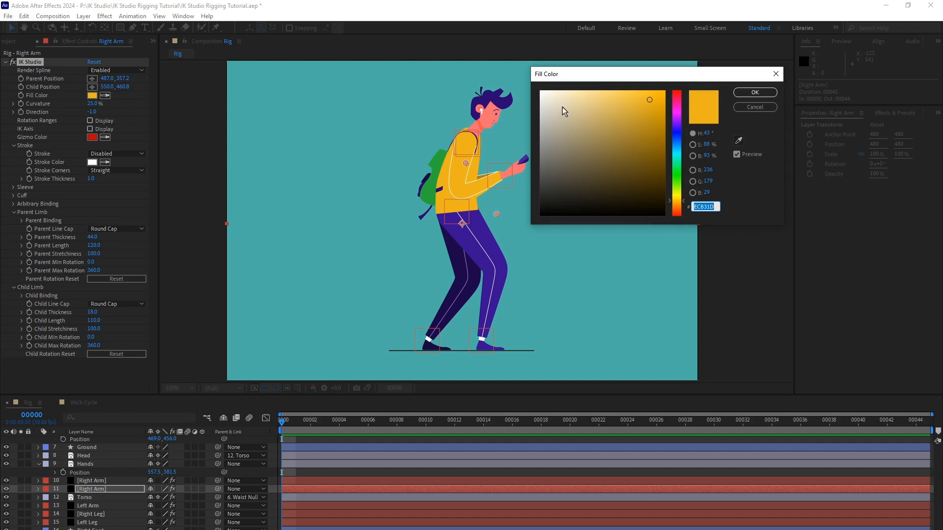
left_click(540, 107)
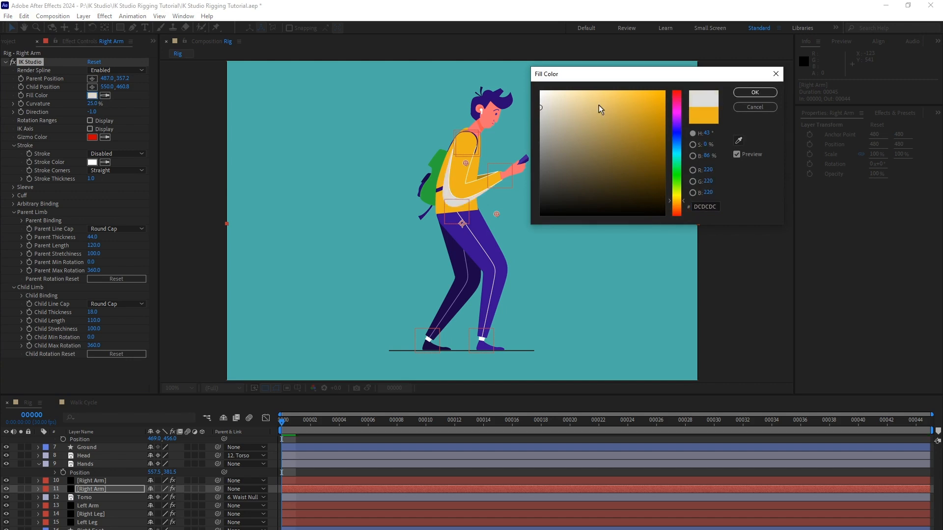
left_click(540, 109)
left_click(755, 93)
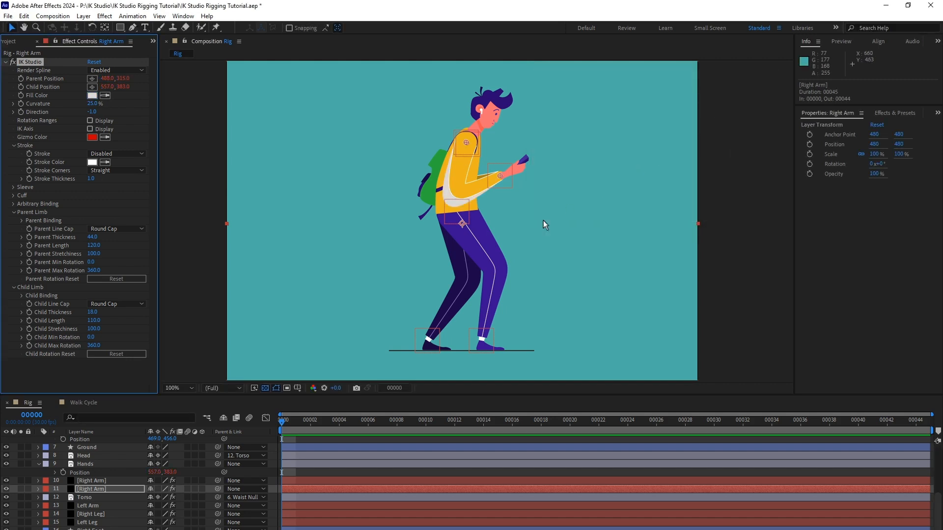
Show the blending mode options for the layers and set the lower Right Arm copy to Multiply.
left_click(172, 529)
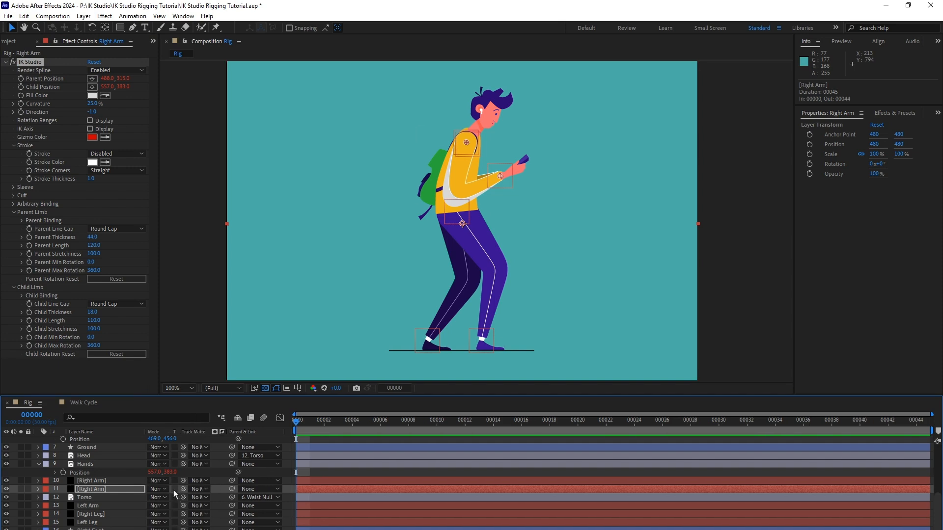
left_click(164, 490)
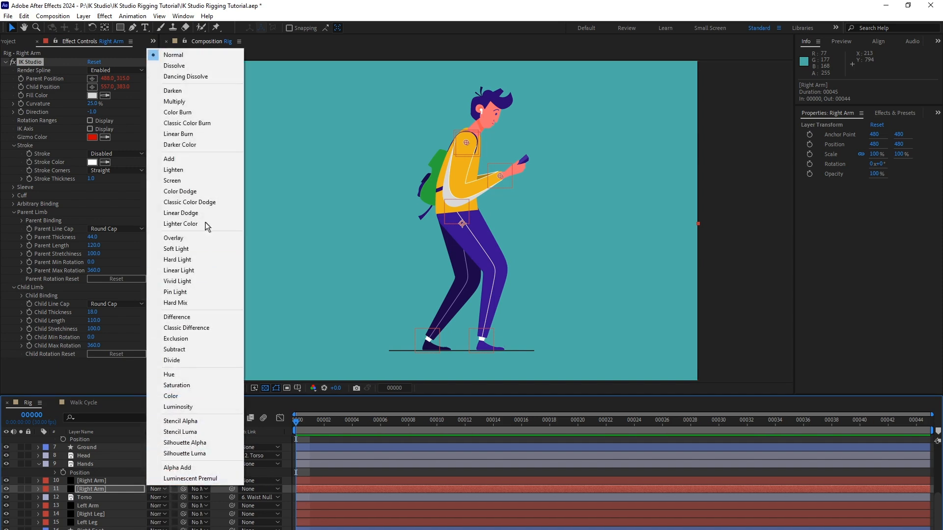
left_click(174, 102)
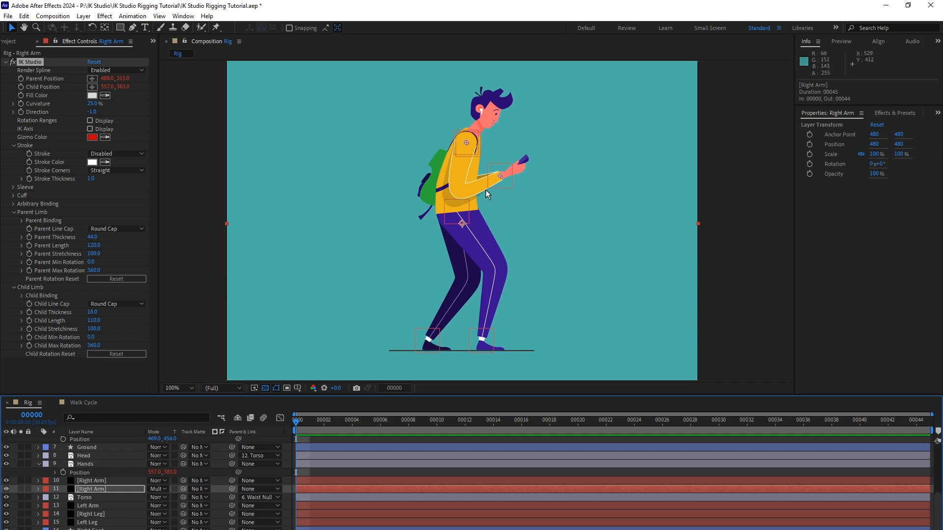
Rename the multiplied Right Arm copy as Arm Shadow.
scroll(220, 487, "down", 1)
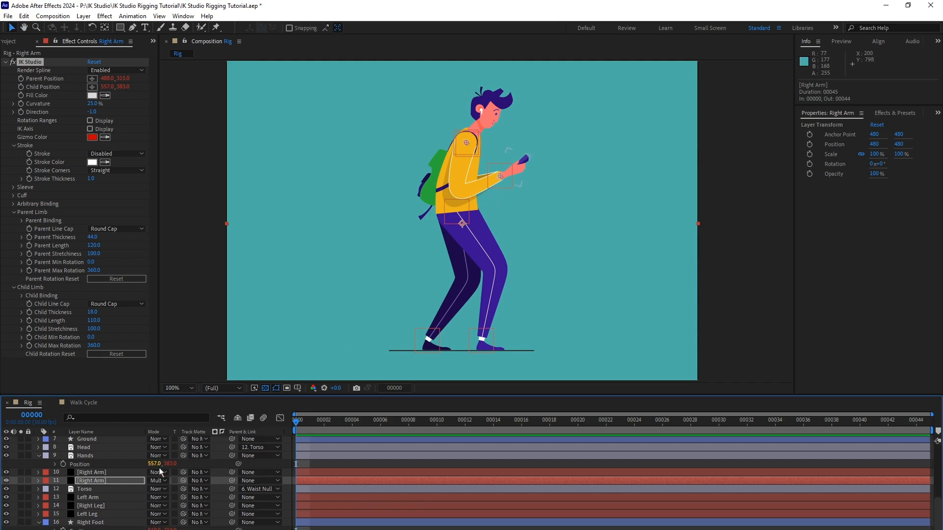
left_click(125, 482)
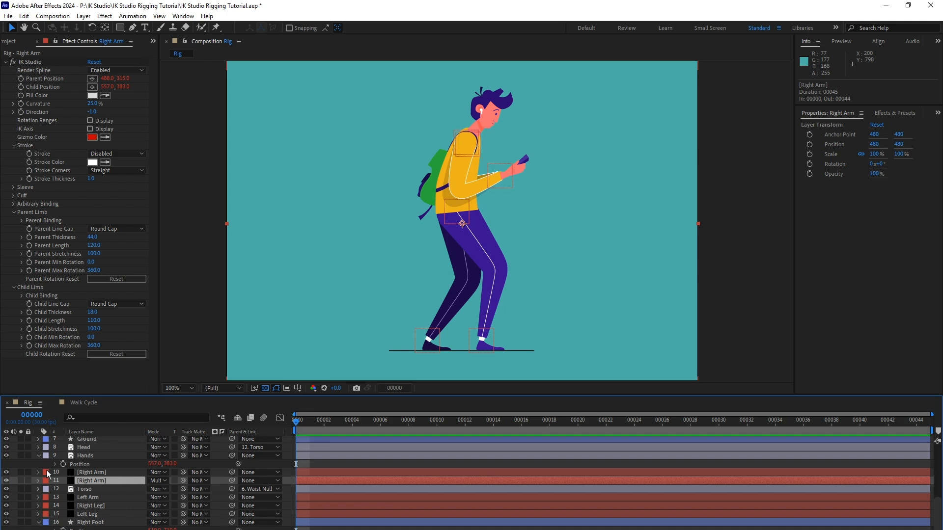
key("Return")
type("Ar")
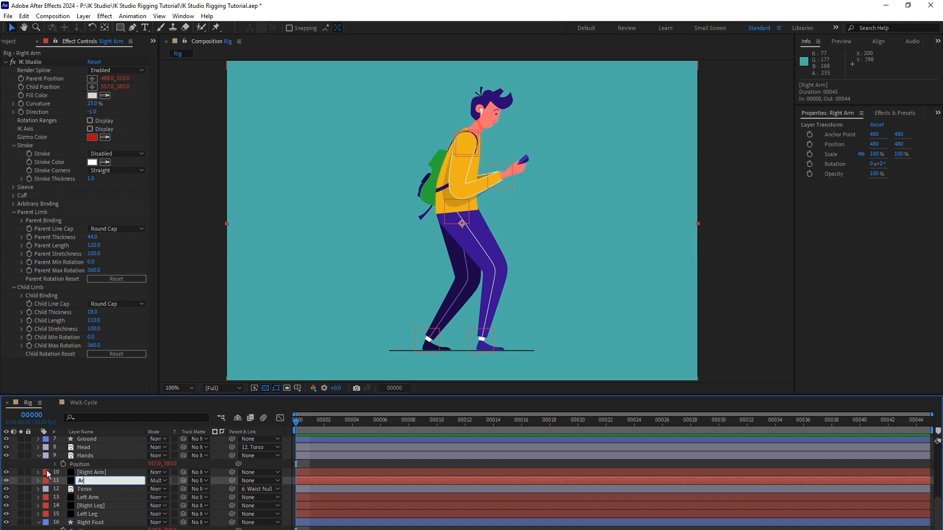
type("m Shadow")
key("Return")
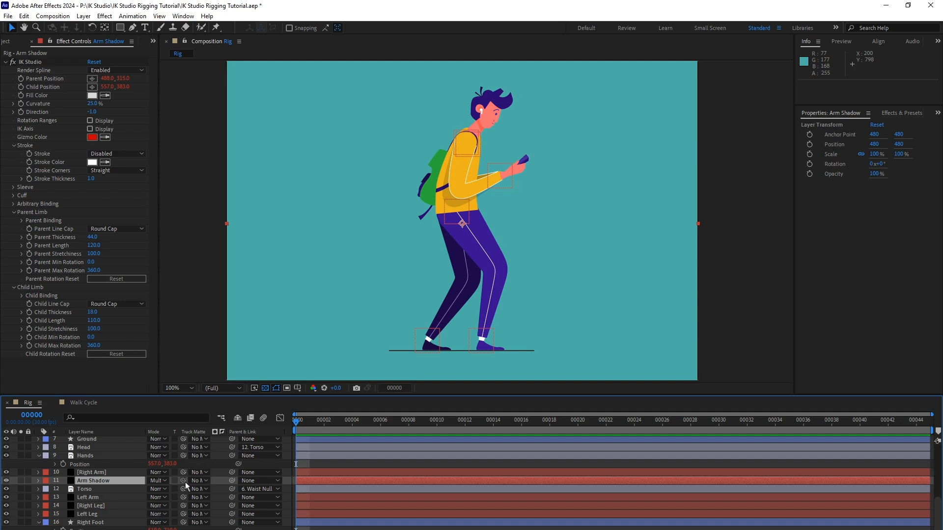
Use the Torso layer as the track matte for Arm Shadow and turn the Torso's visibility back on.
left_click_drag(185, 482, 101, 490)
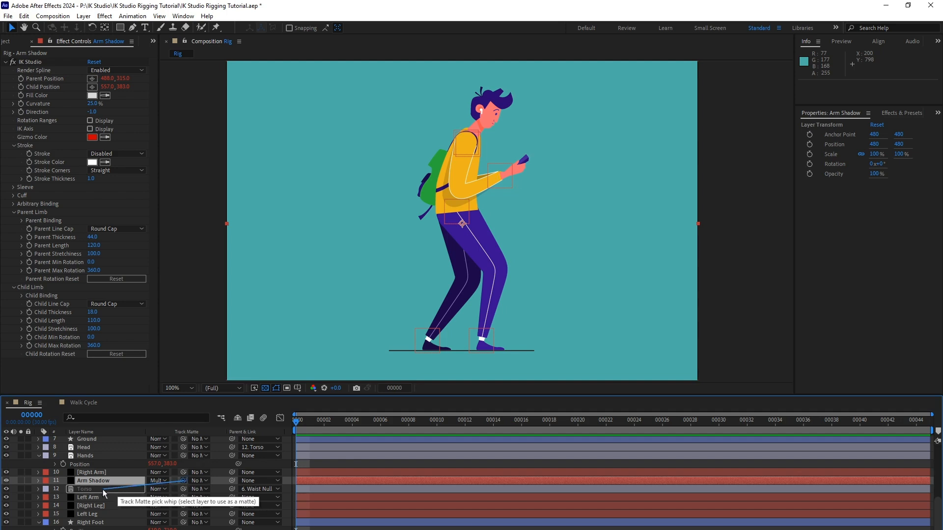
left_click_drag(102, 489, 104, 489)
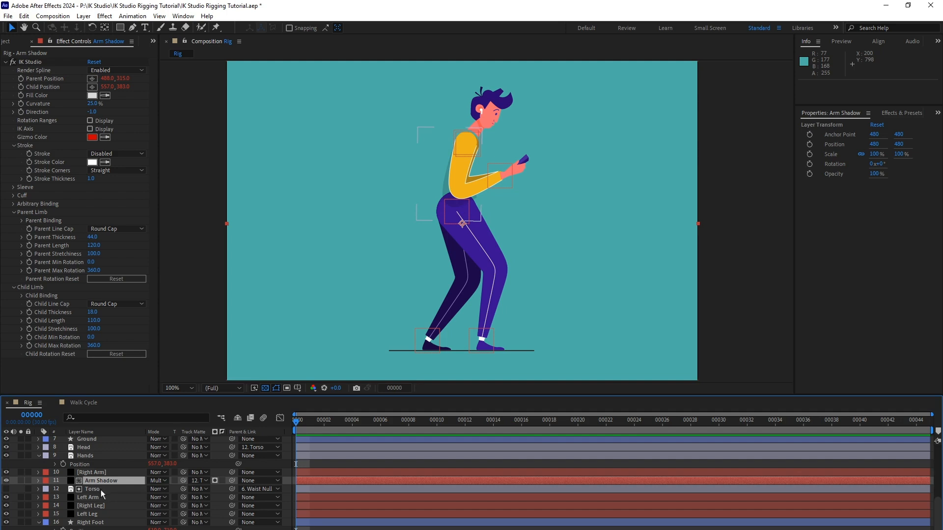
left_click(6, 489)
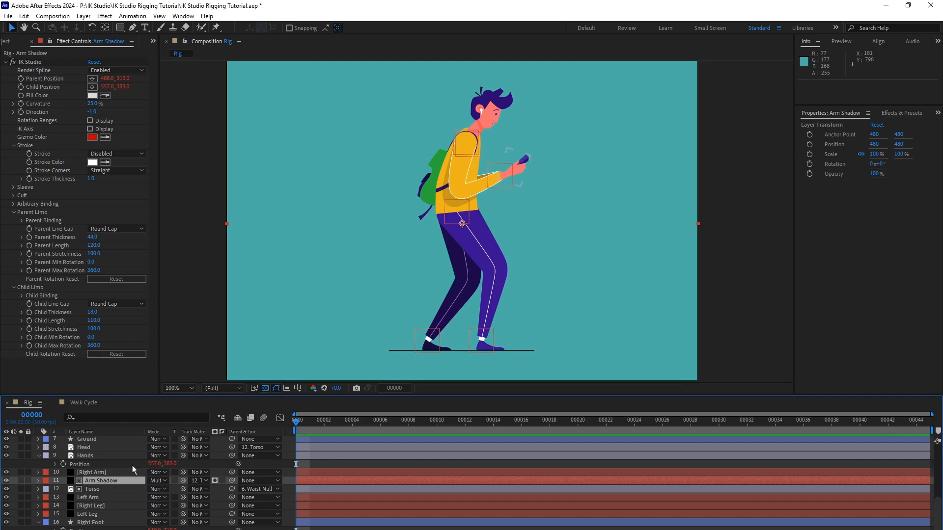
Test the arm shadow by moving the Hands Null slightly forward, and undo the move.
scroll(132, 465, "up", 3)
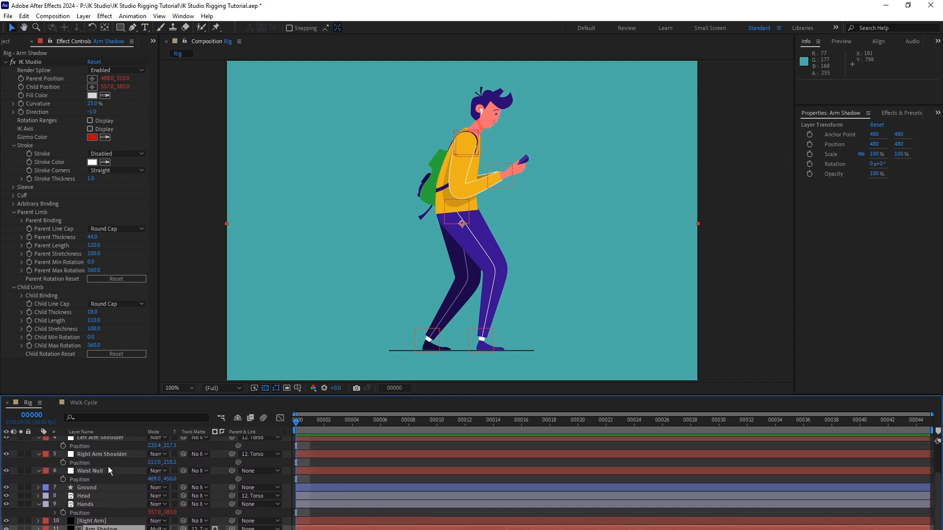
scroll(110, 471, "up", 2)
left_click(109, 474)
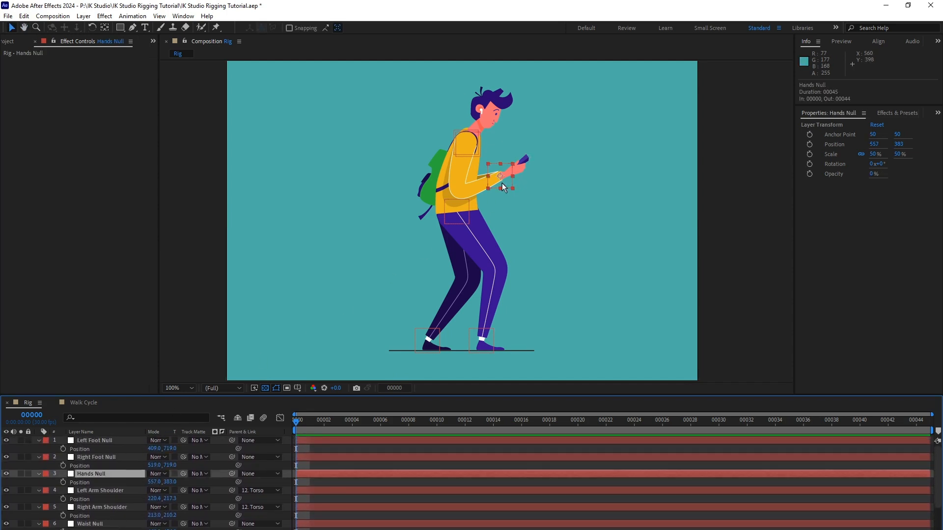
mouse_move(502, 183)
left_mouse_down()
mouse_move(522, 163)
mouse_move(516, 195)
mouse_move(528, 165)
mouse_move(499, 189)
mouse_move(526, 169)
mouse_move(508, 169)
mouse_move(508, 204)
mouse_move(534, 196)
mouse_move(516, 186)
left_mouse_up()
key("ctrl+z")
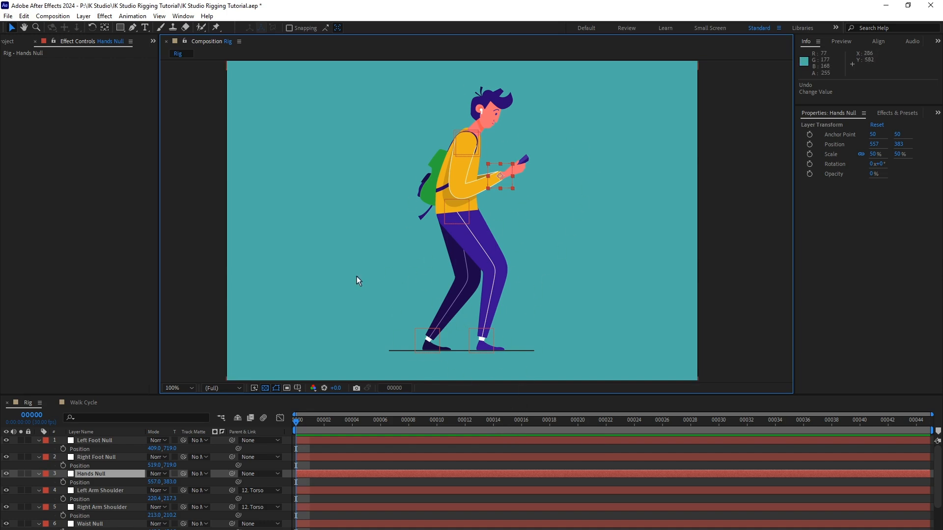
Switch to the finished Walk Cycle composition.
left_click(88, 404)
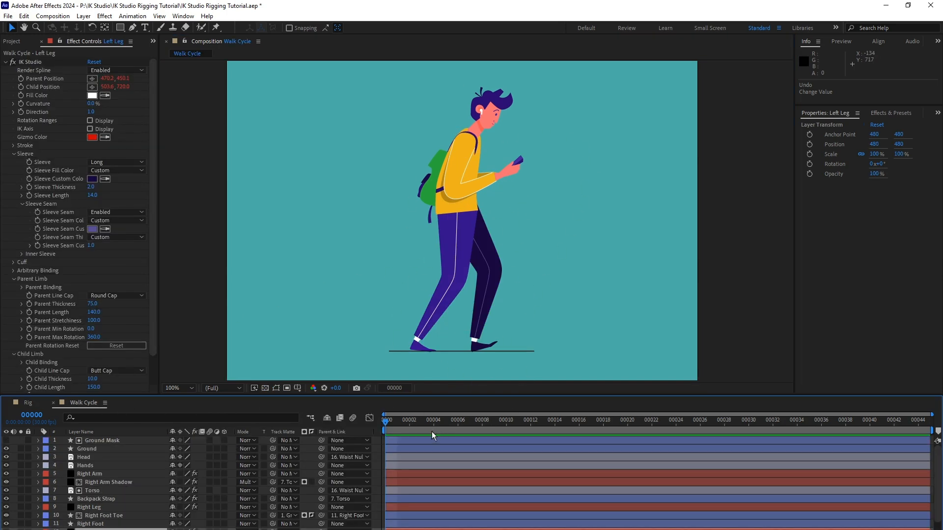